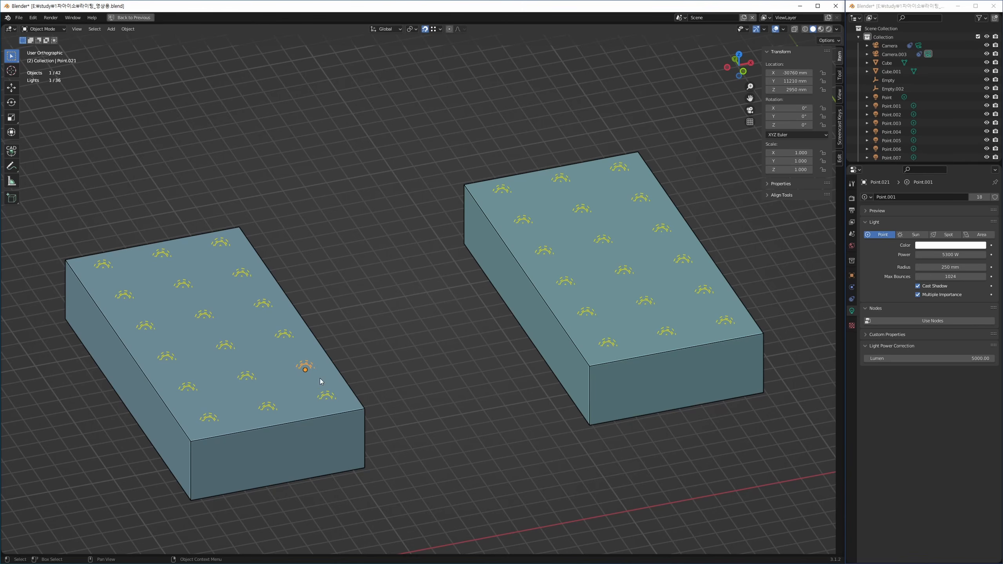
Step: Place the 3D cursor in the open area beyond the two rooms in top view and add a point light there
shift+middle_drag(315, 396, 341, 387)
scroll(341, 388, up, 2)
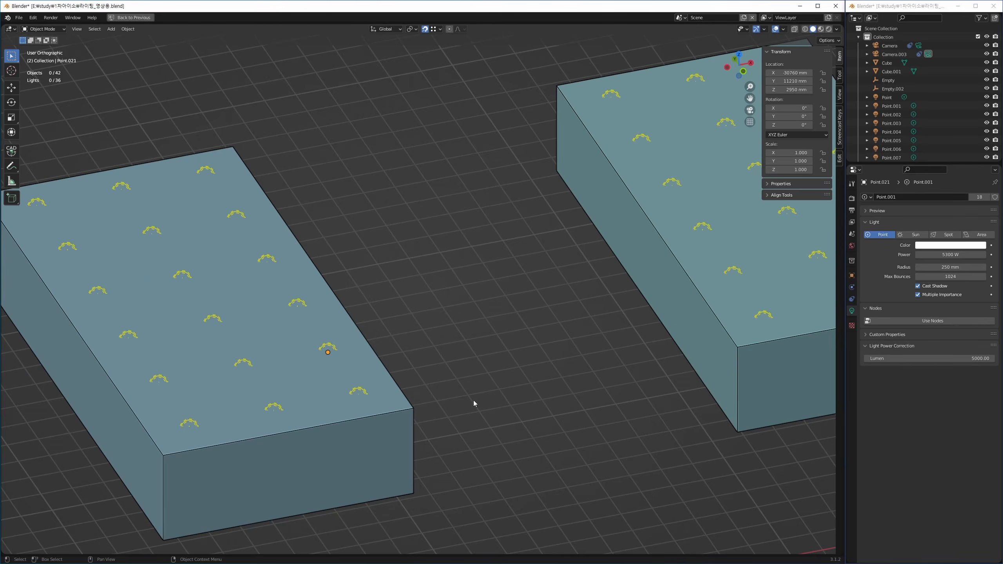
key(ctrl+alt+q)
key(ctrl+space)
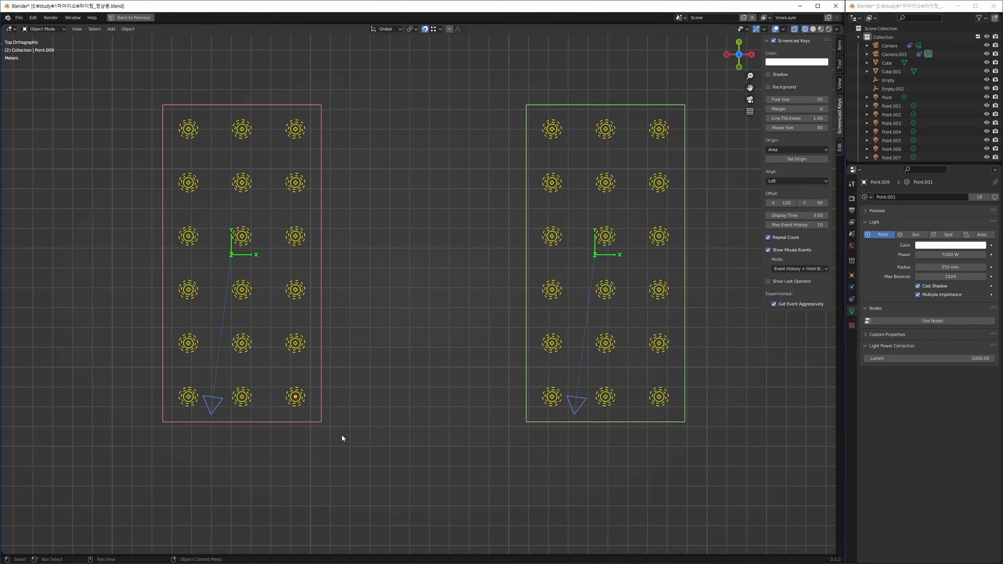
scroll(292, 382, down, 3)
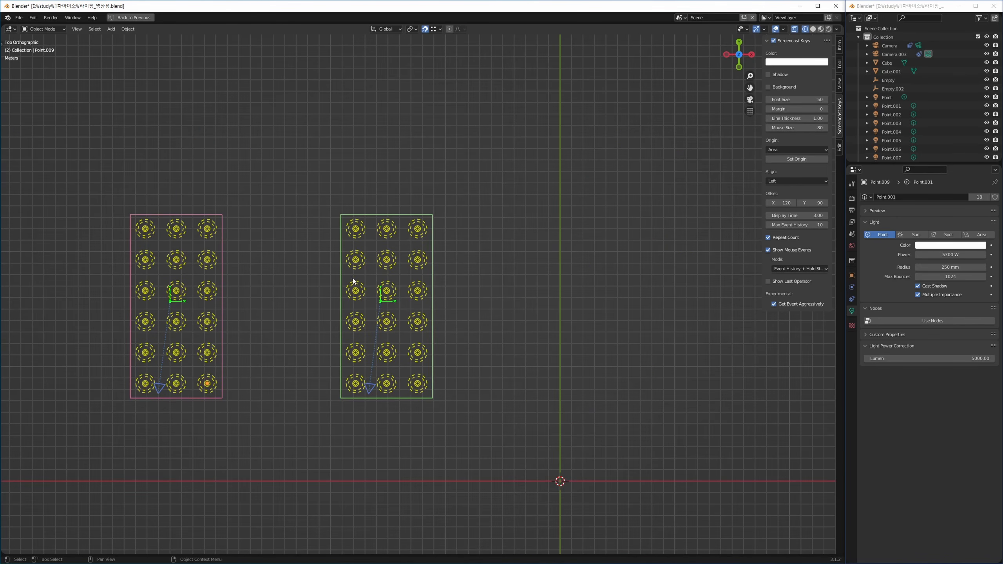
shift+middle_drag(514, 348, 403, 370)
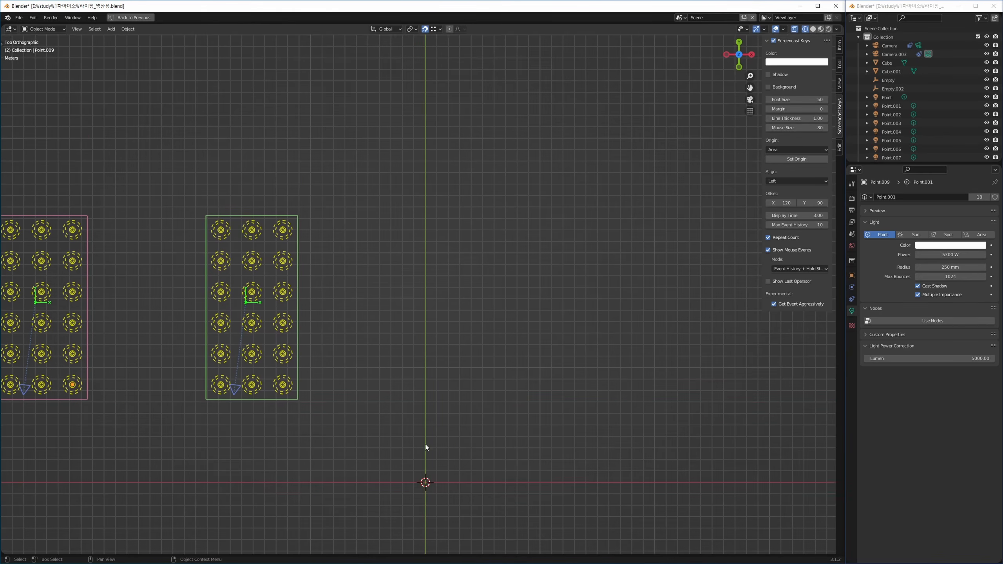
shift+middle_drag(428, 448, 442, 376)
shift+right_drag(507, 208, 488, 238)
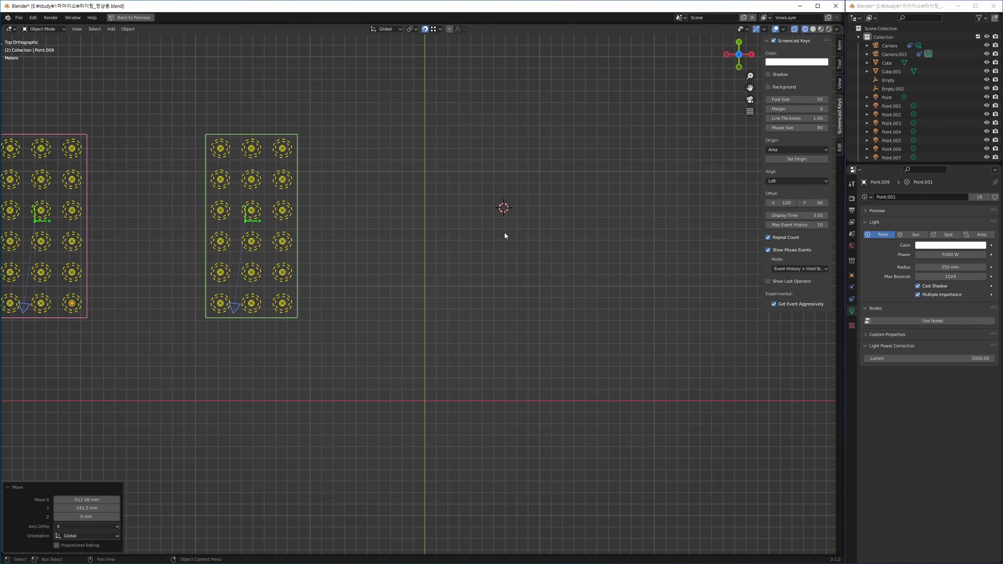
key(shift+a)
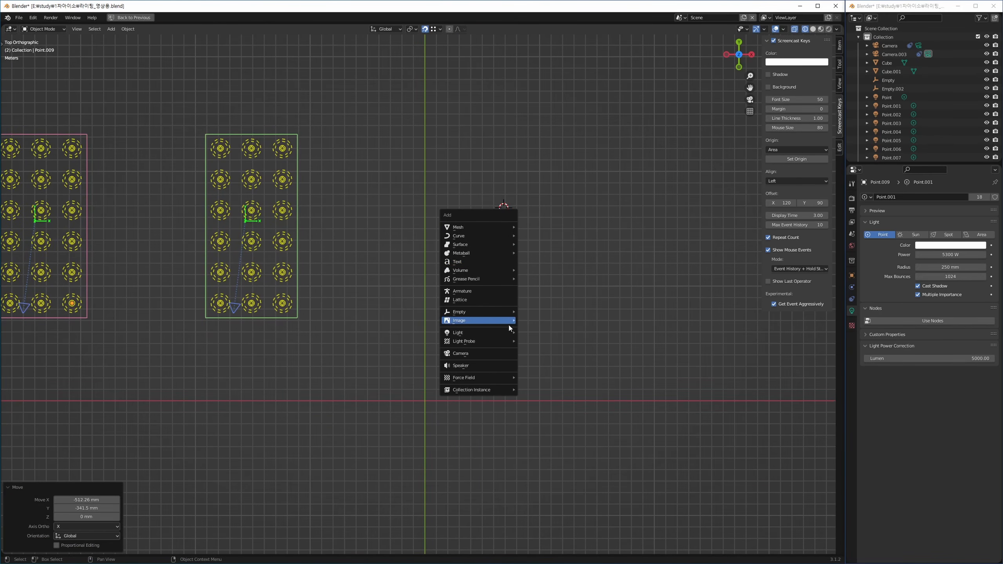
mouse_move(506, 332)
click(538, 330)
Step: Move the new point light about -9937 mm in X and -2941 mm in Y, closer to the rooms, and keep it selected
shift+middle_drag(501, 224, 493, 230)
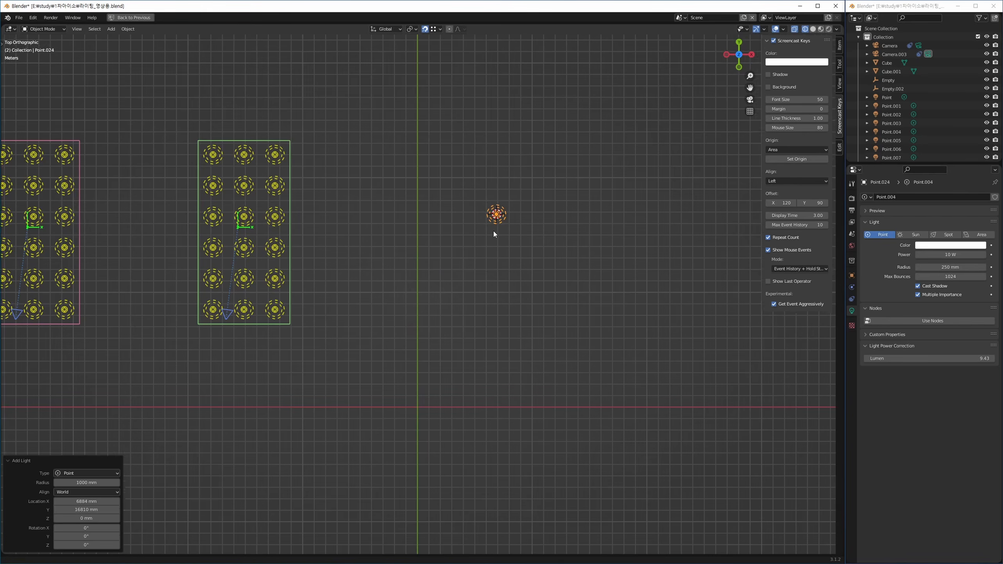
scroll(493, 234, up, 2)
key(g)
click(307, 285)
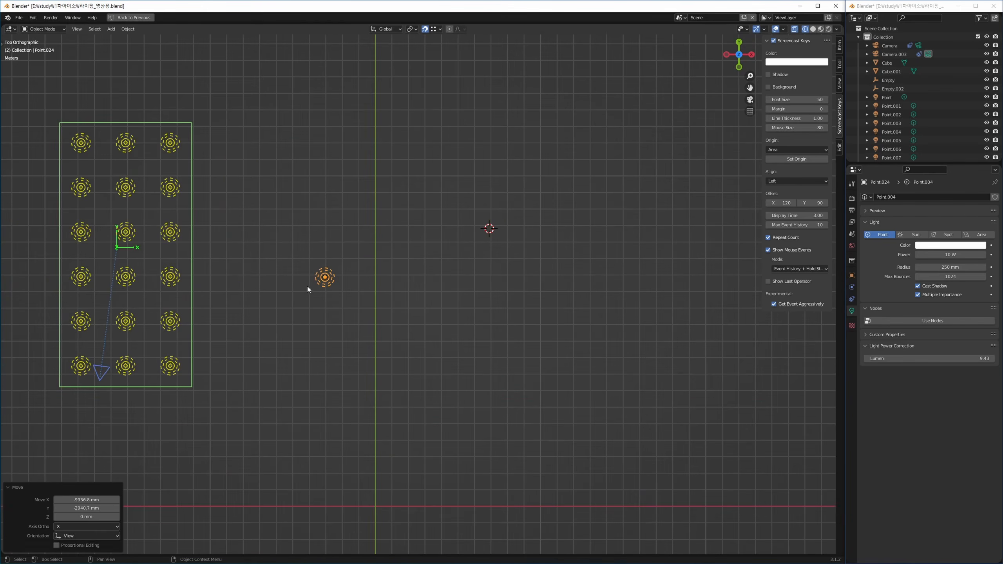
click(330, 291)
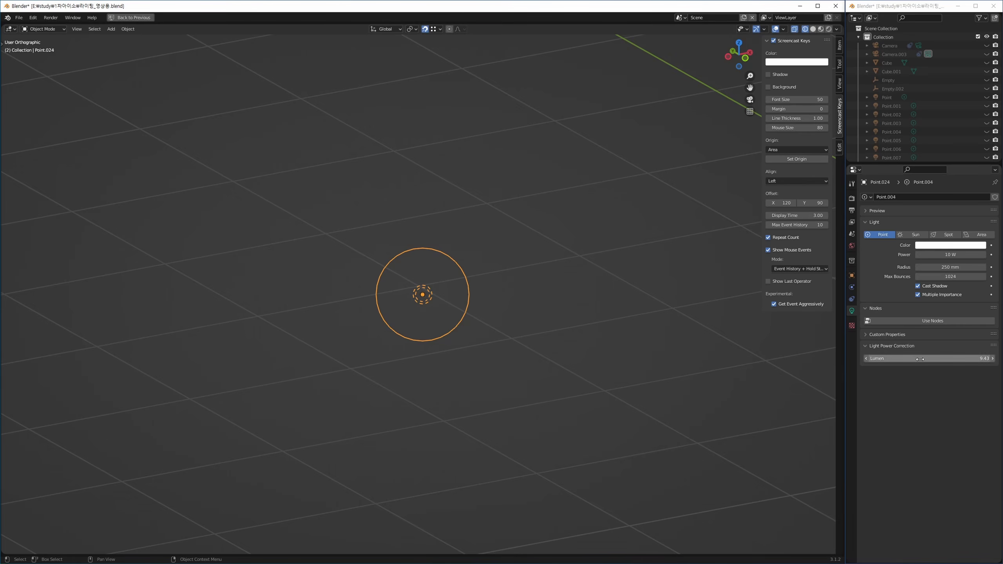
Step: Set the new point light's Light Power Correction to 1500 lumen
click(943, 360)
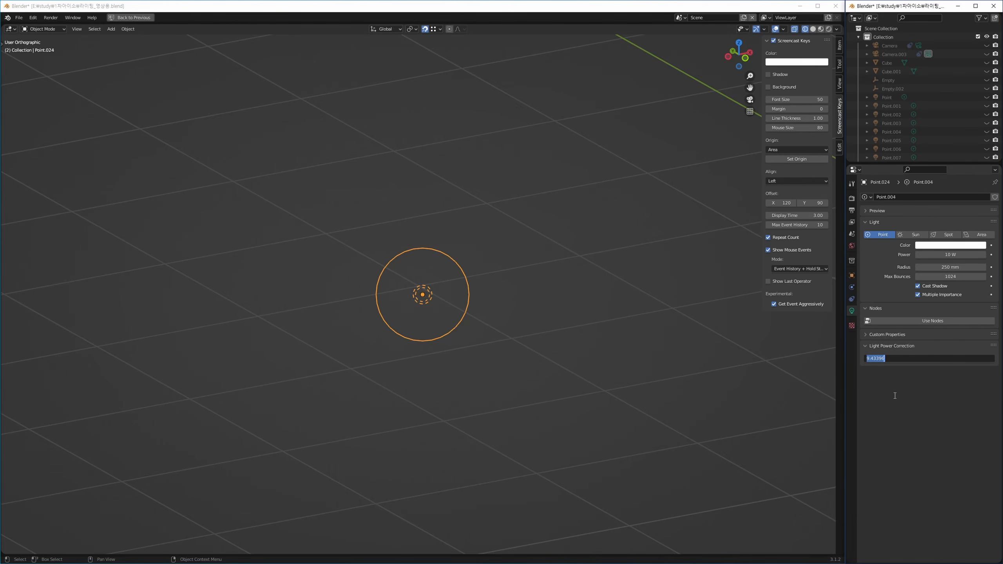
text(1500)
key(Return)
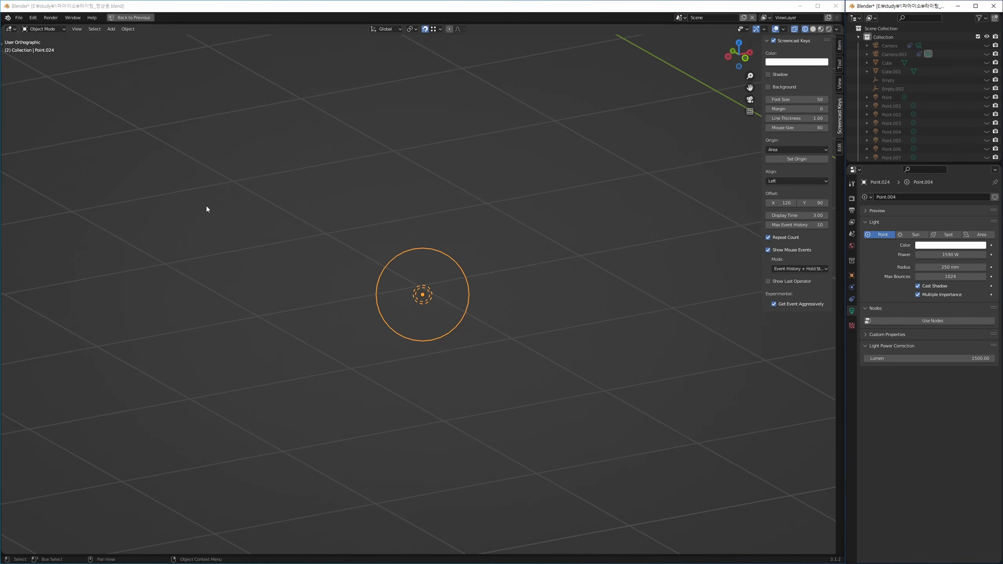
Step: Duplicate the point light and place the copy about 1840 mm away along the global X axis
middle_drag(558, 338, 545, 363)
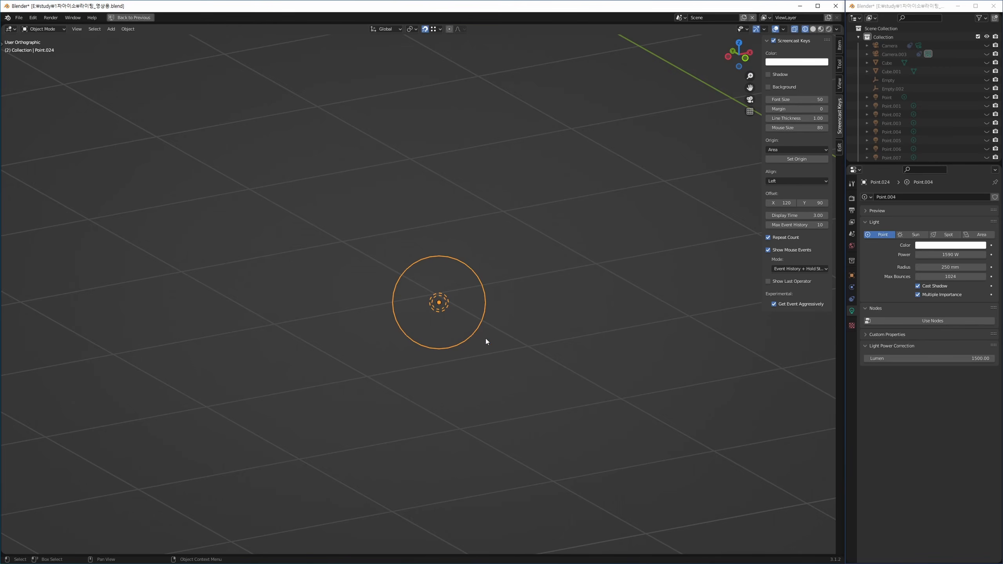
middle_drag(465, 330, 429, 389)
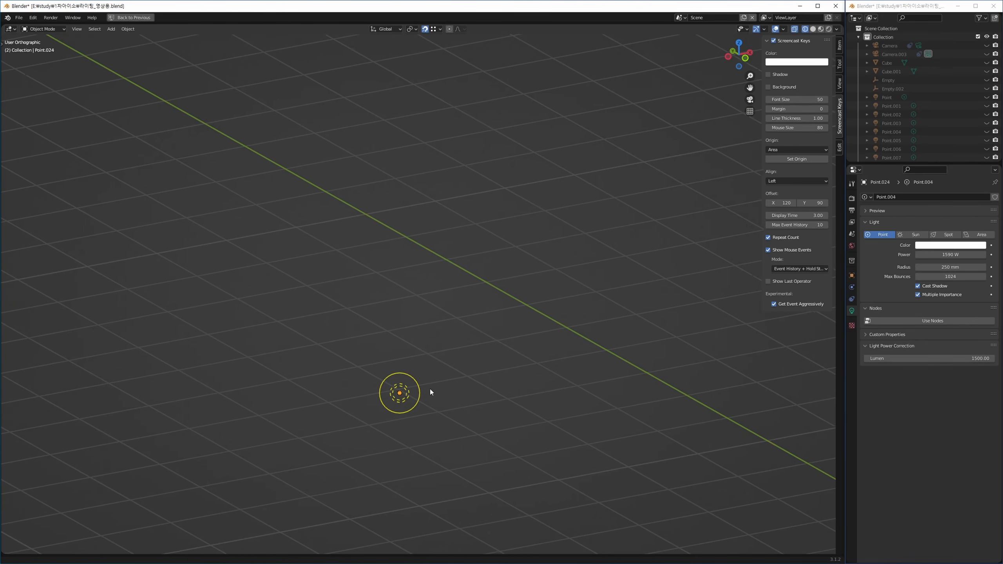
key(shift+d)
key(Escape)
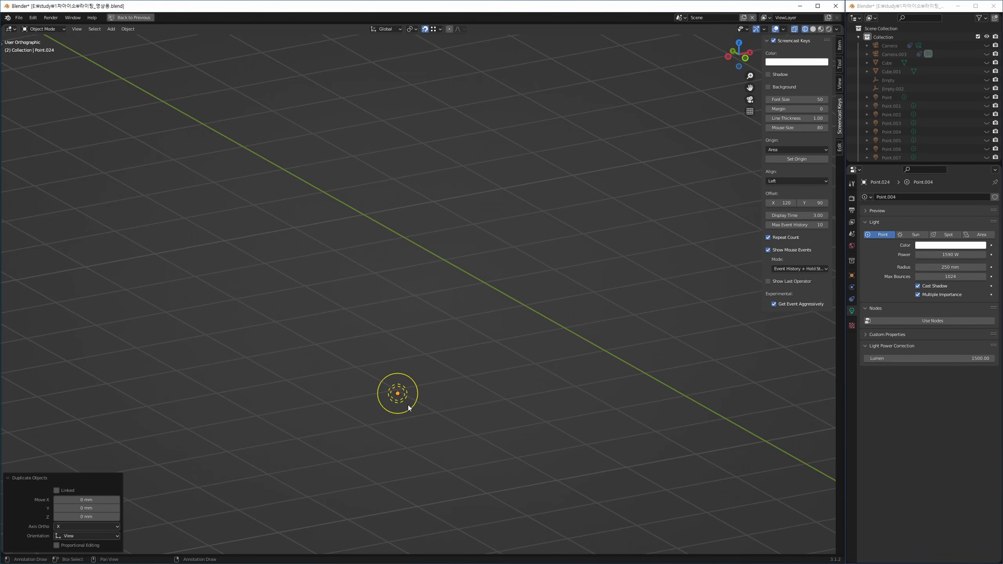
key(shift+d)
key(x)
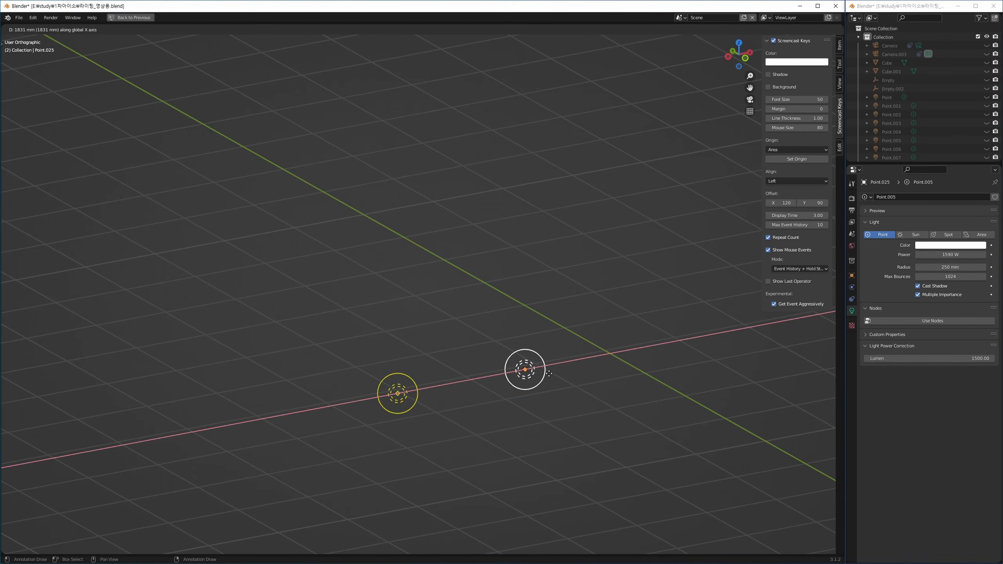
click(549, 409)
Step: Restore the multi-viewport layout, frame both lights in every viewport and switch the front view to a top view
key(ctrl+alt+space)
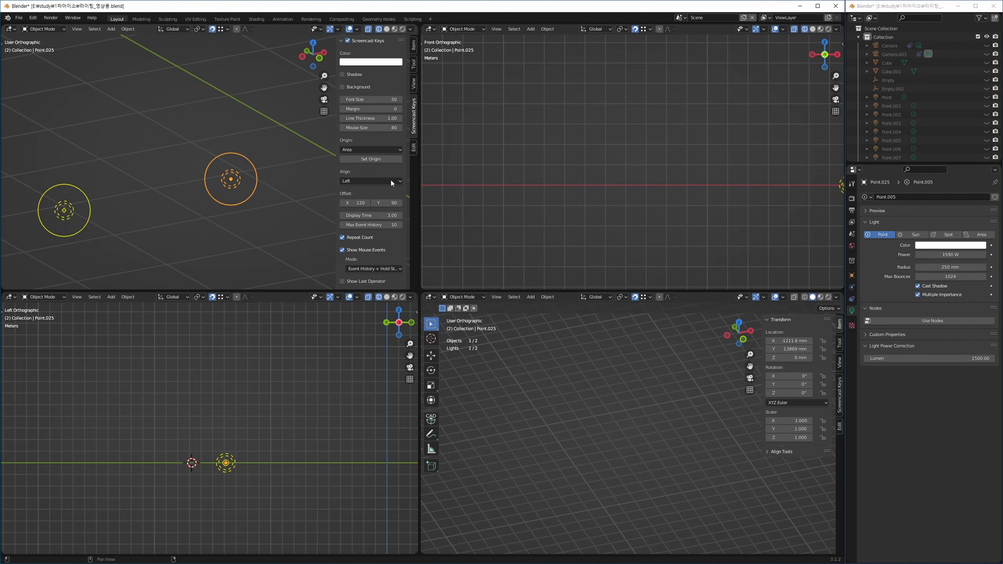
key(ctrl+Home)
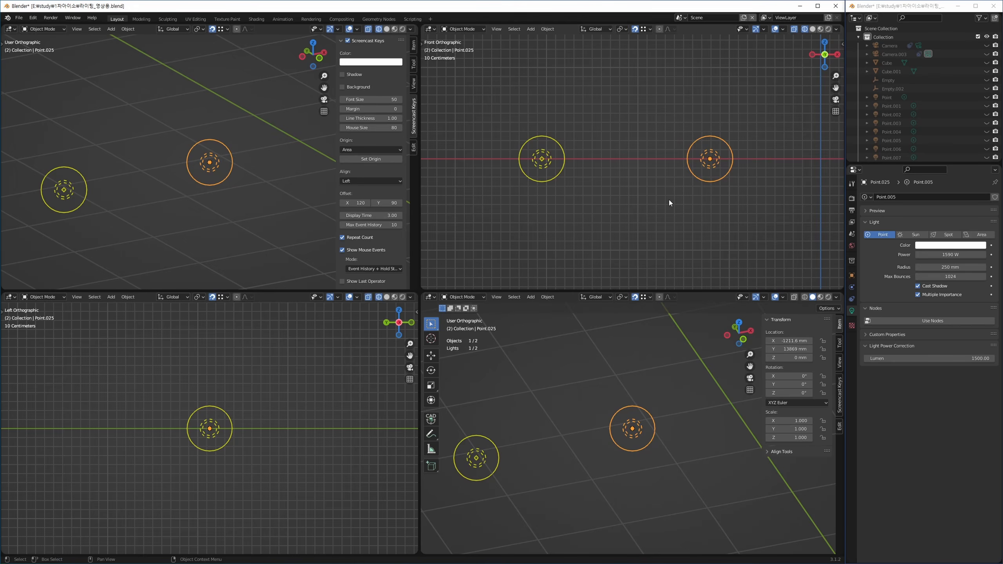
key(KP_7)
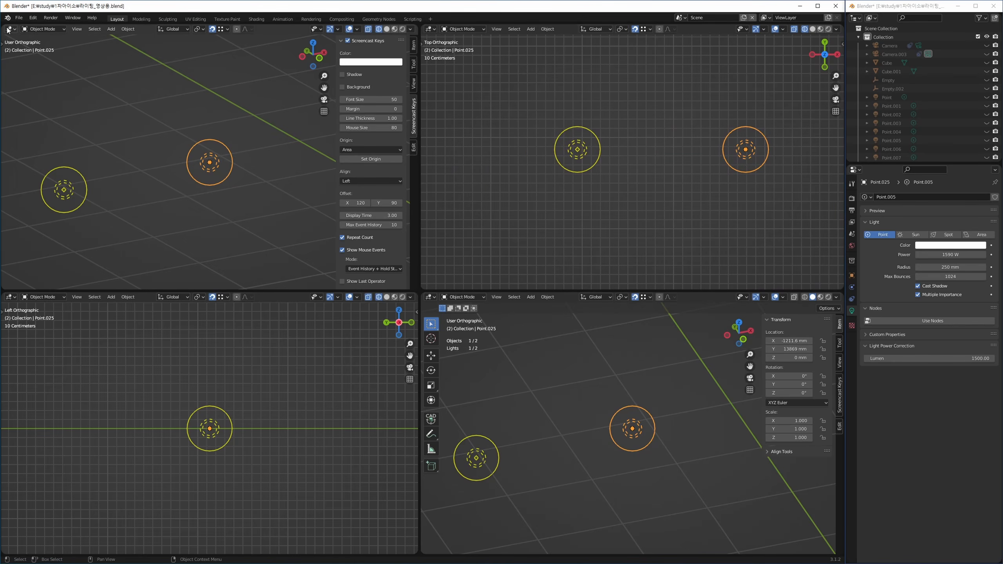
Step: Replace the user-orthographic wireframe viewport that shows the Screencast Keys settings with a Shader Editor and enable nodes for the duplicated light
click(10, 29)
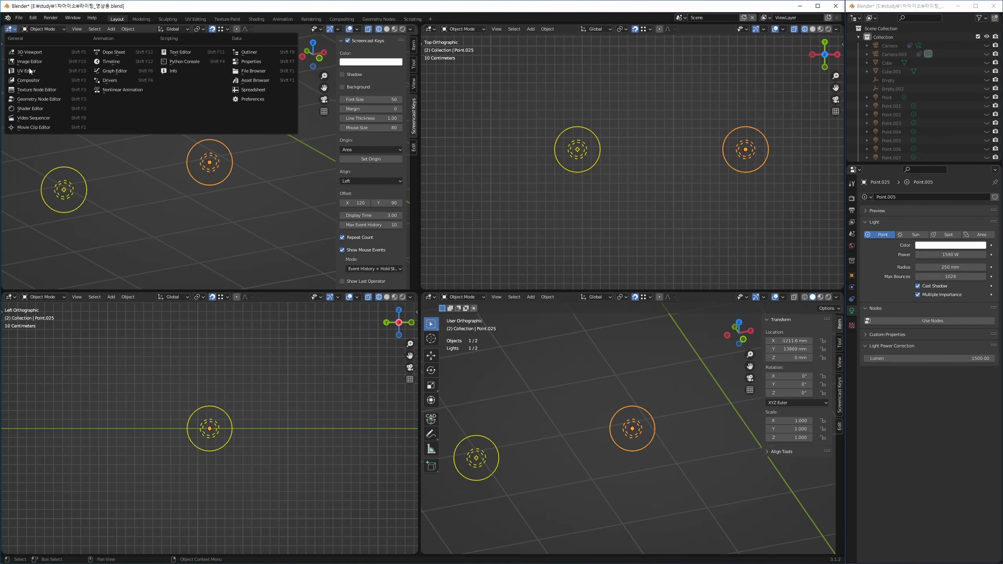
click(42, 108)
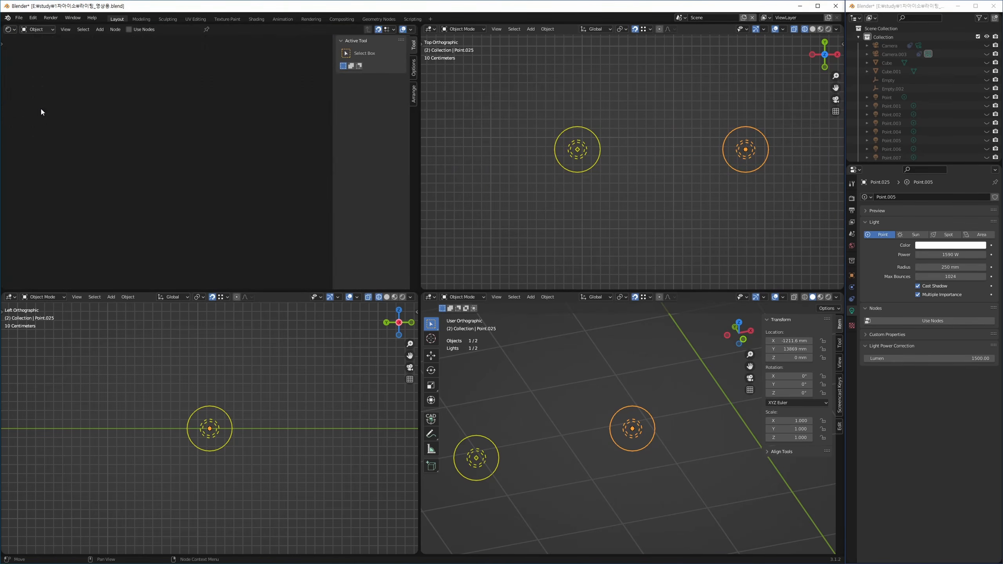
click(134, 29)
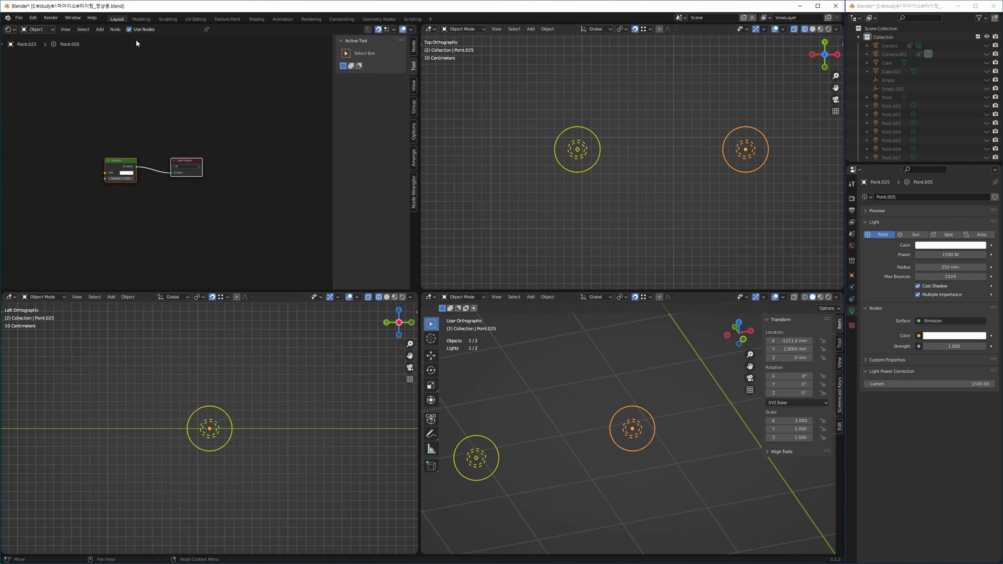
Step: Add an IES Texture node below the Emission node in the duplicated light's node tree
key(shift+a)
click(92, 198)
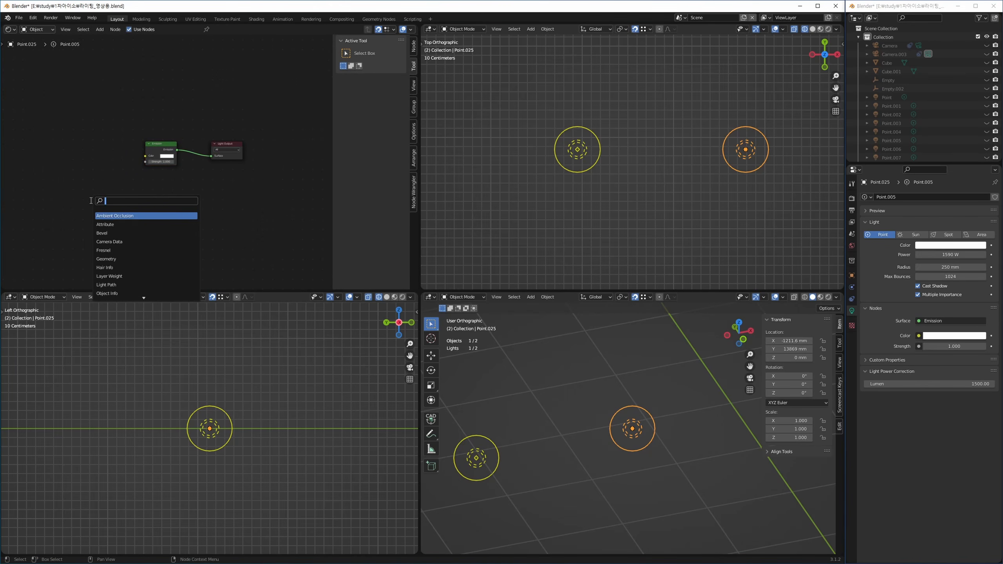
text(ies)
key(Return)
click(91, 203)
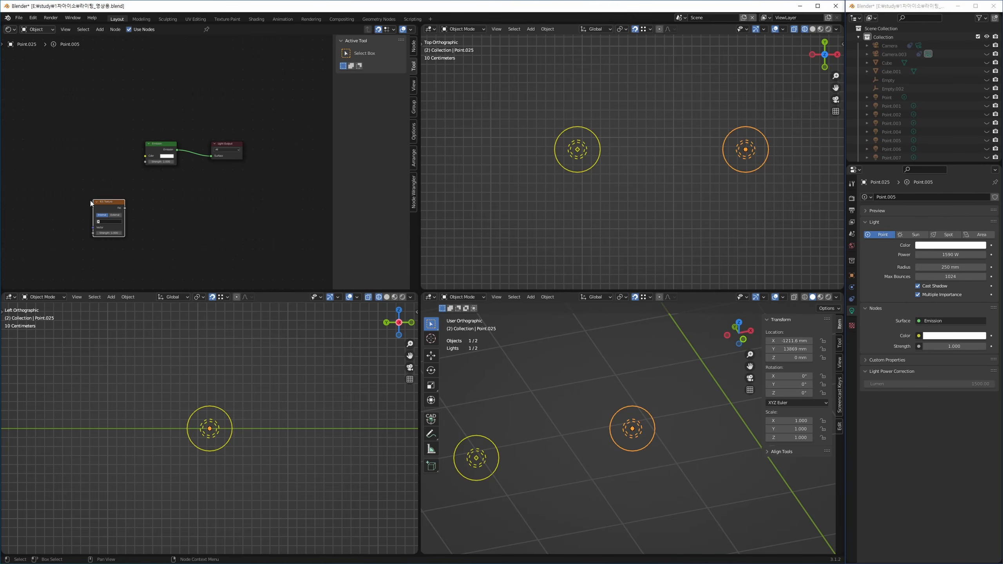
Step: Set the IES Texture node to the external NES50-57 IES file and connect its Fac output to the Emission node's Strength
scroll(128, 240, up, 4)
drag(215, 185, 187, 94)
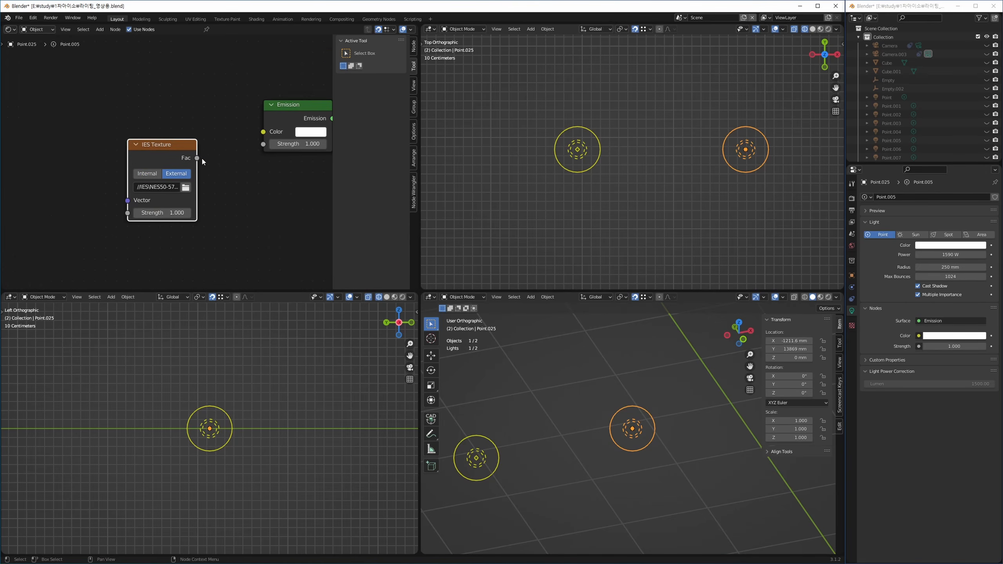
drag(196, 158, 263, 146)
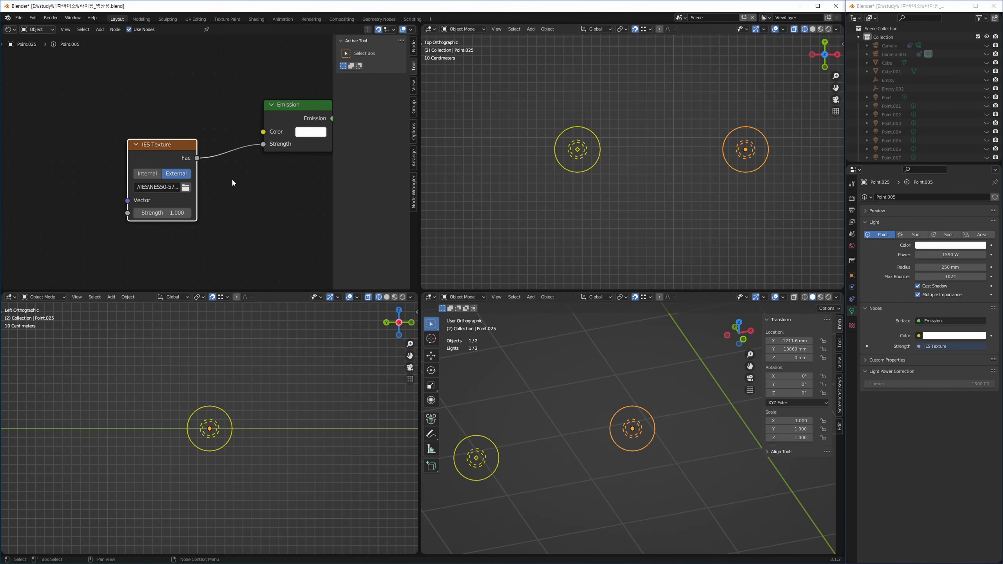
click(953, 254)
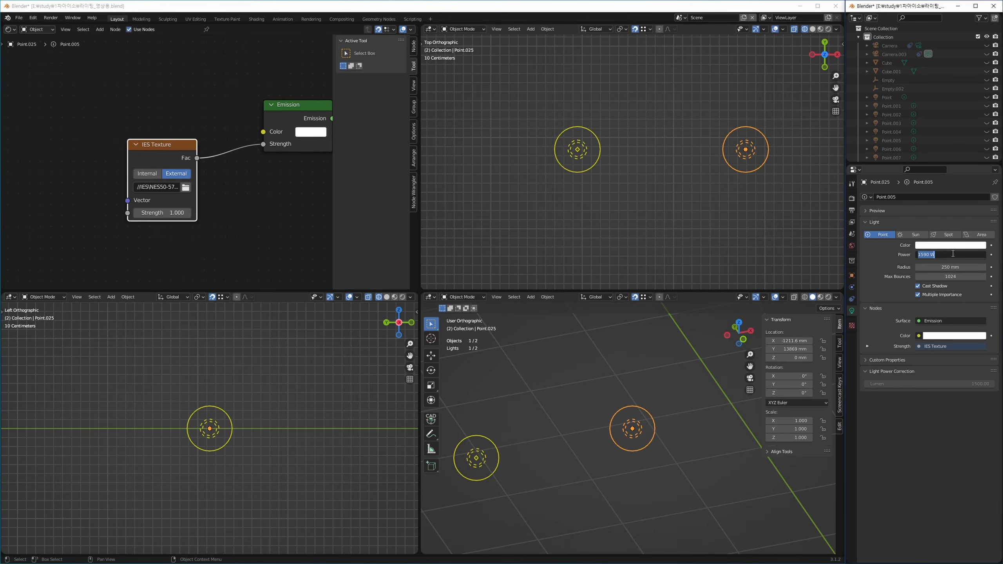
key(Return)
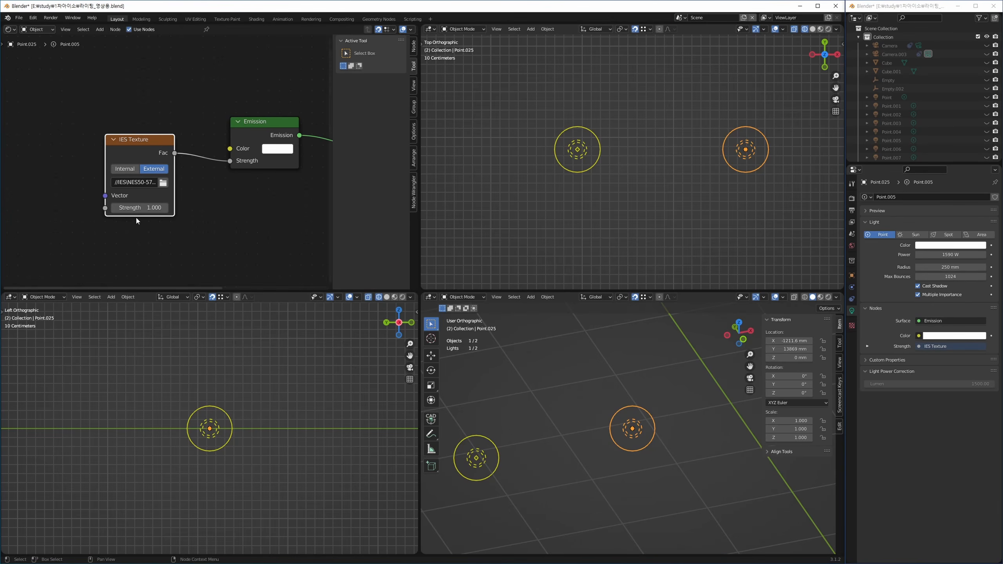
mouse_move(119, 139)
mouse_down()
mouse_move(131, 129)
mouse_move(119, 151)
mouse_up()
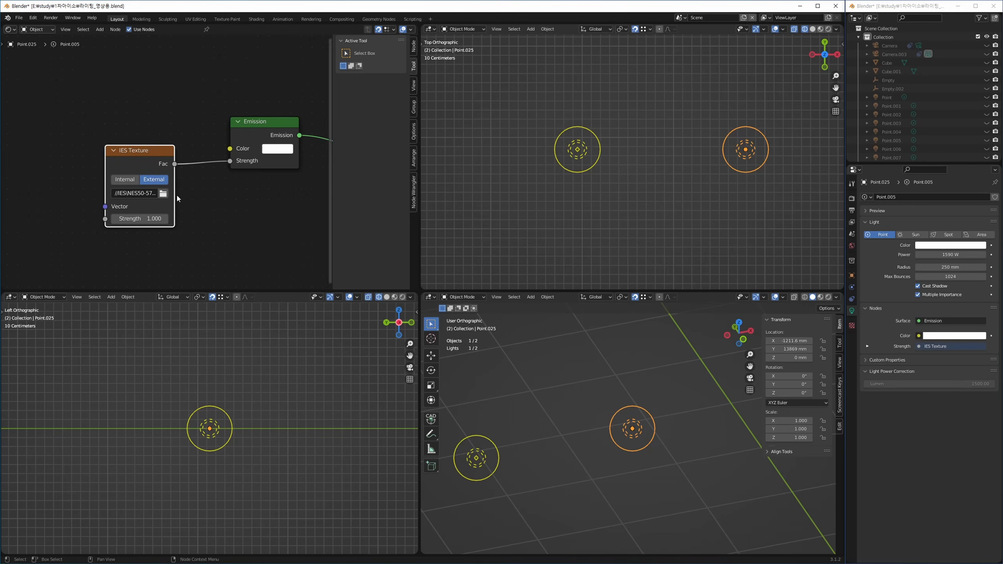
drag(137, 151, 162, 143)
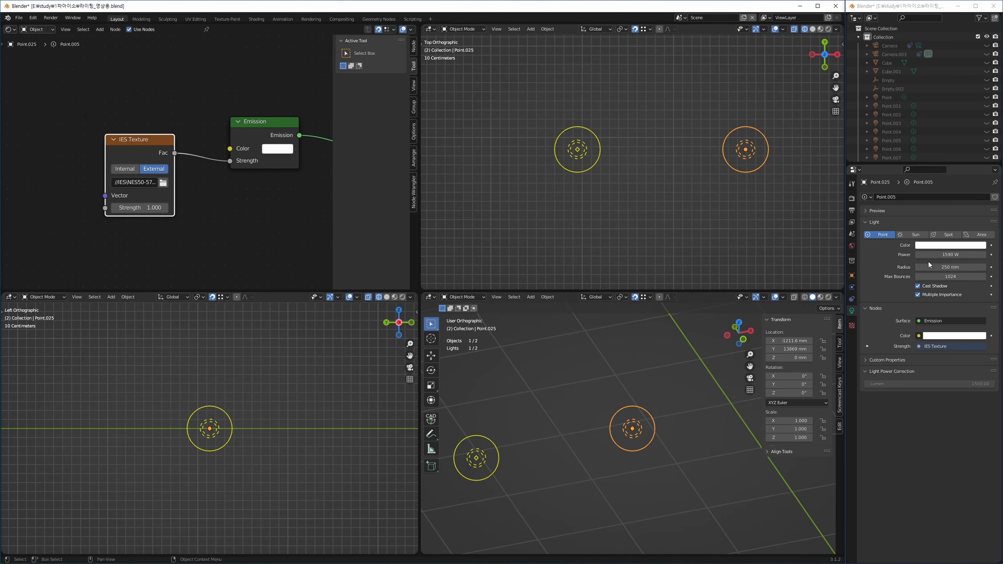
Step: Set the duplicated light's power to 190 W
click(951, 254)
text(190)
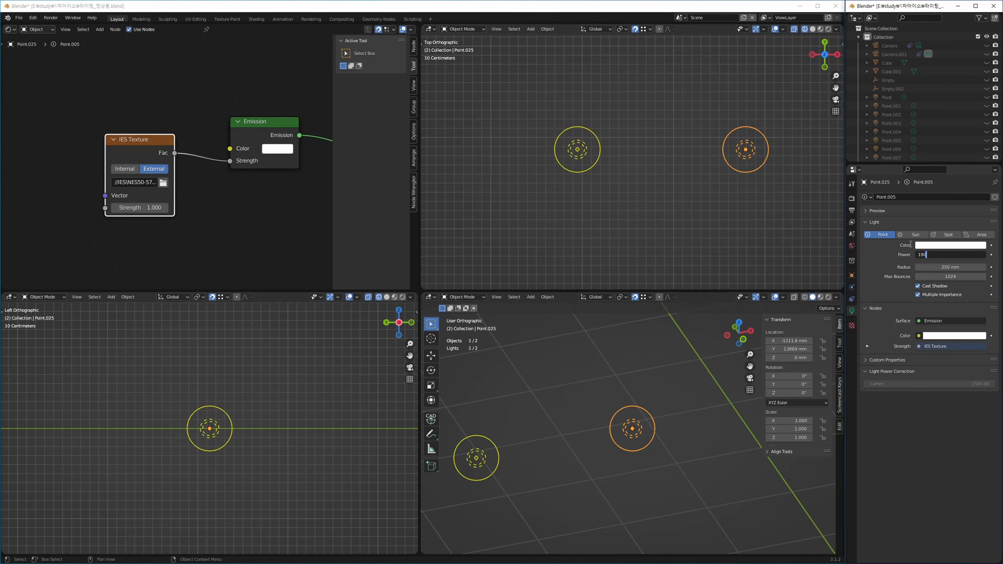
key(Return)
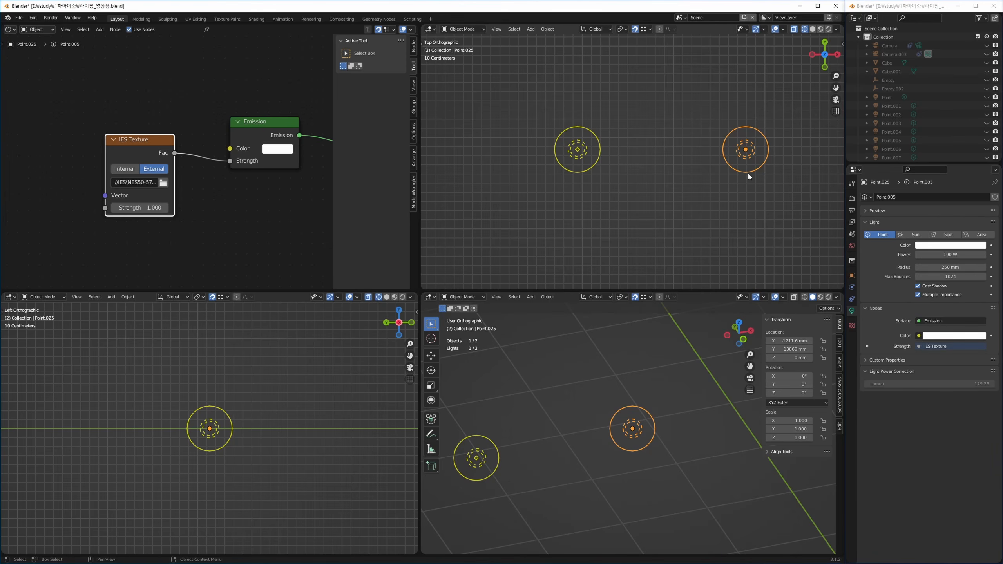
Step: Exit local view with the original light selected, reselect the duplicated light and move its IES Texture node further below the Emission node
click(670, 162)
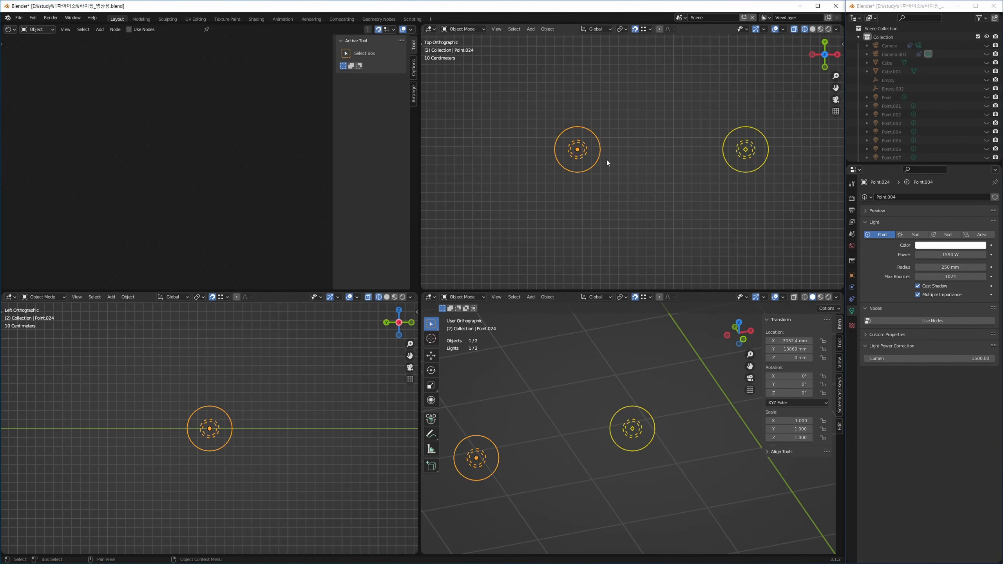
key(KP_Divide)
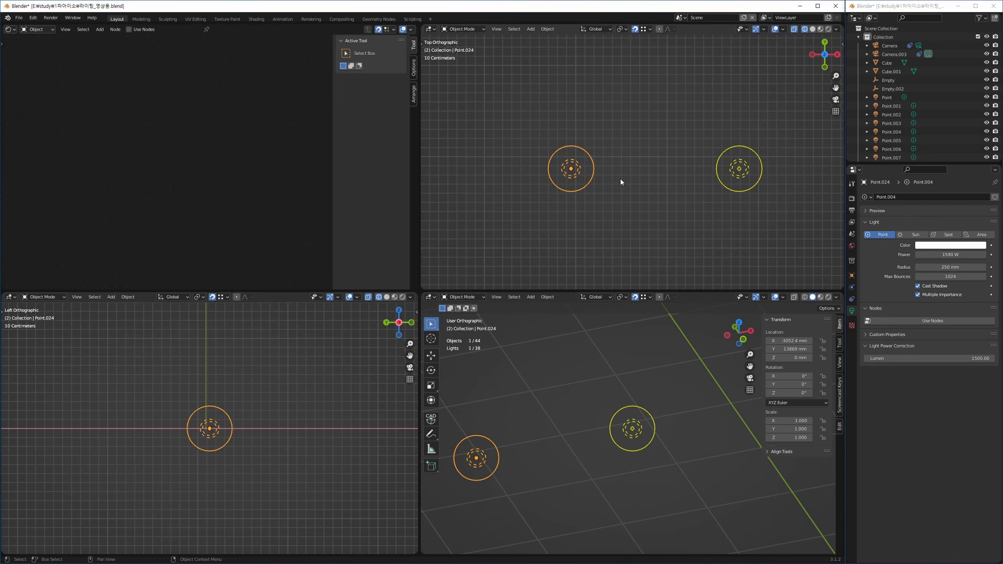
click(737, 174)
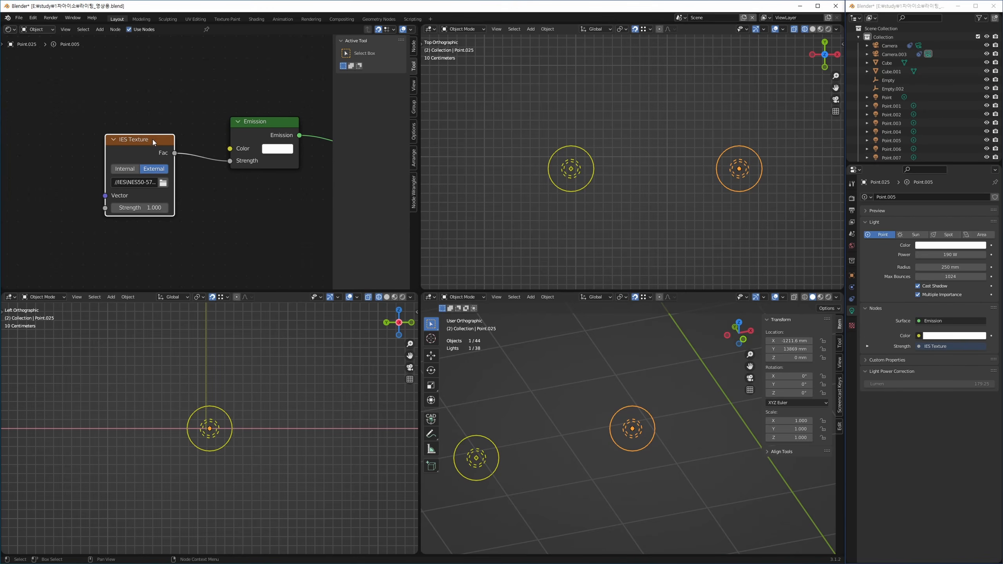
drag(152, 140, 152, 173)
shift+middle_drag(627, 187, 766, 166)
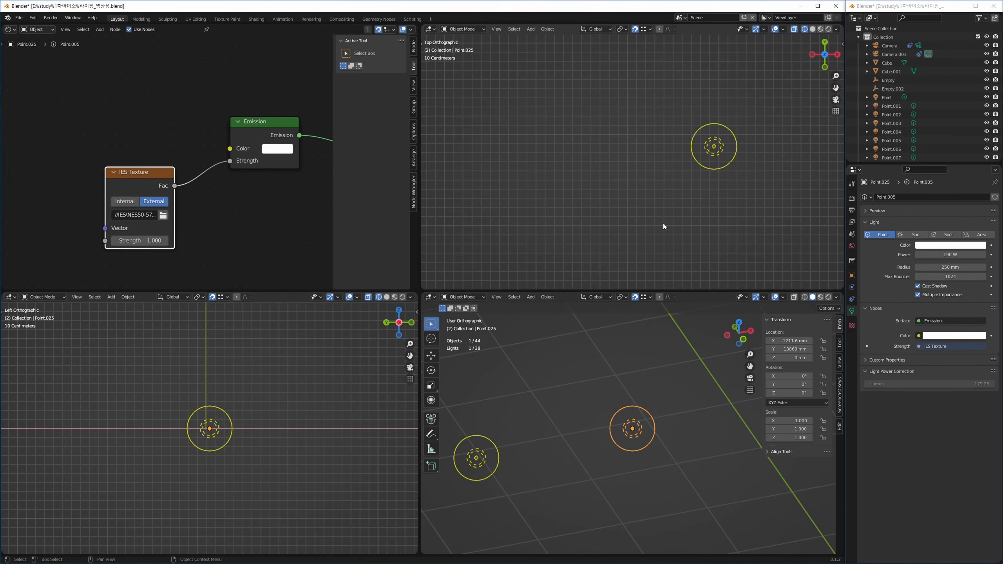
Step: Select the camera inside the green-outlined room in the top view and show its Camera Exposure Controller settings
scroll(636, 224, down, 5)
scroll(581, 219, up, 8)
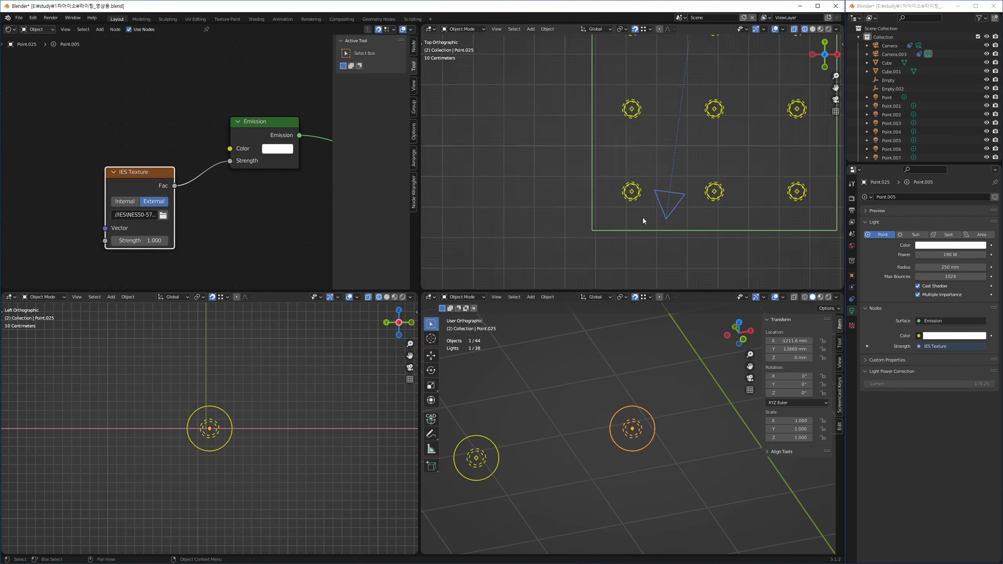
shift+middle_drag(697, 215, 638, 218)
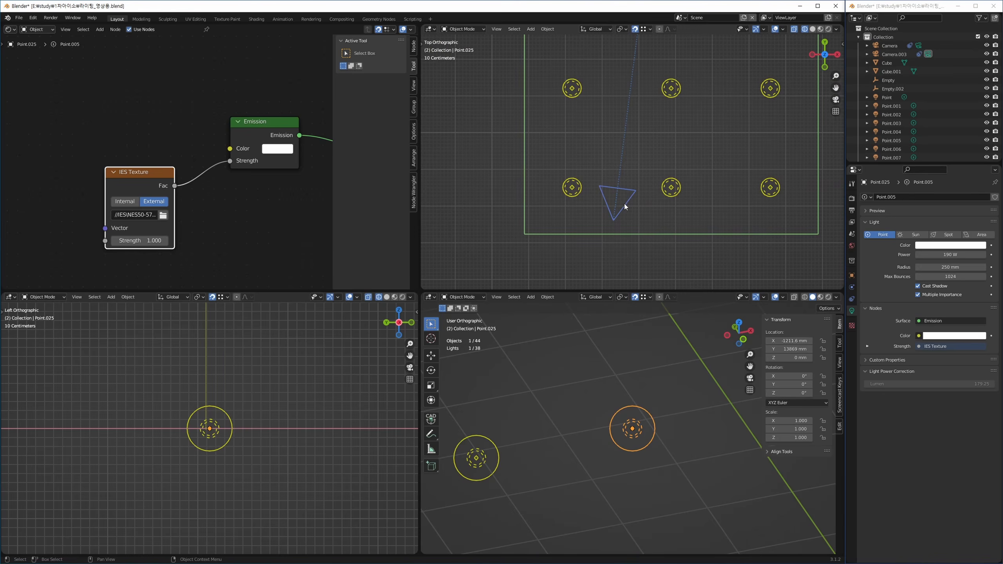
click(625, 205)
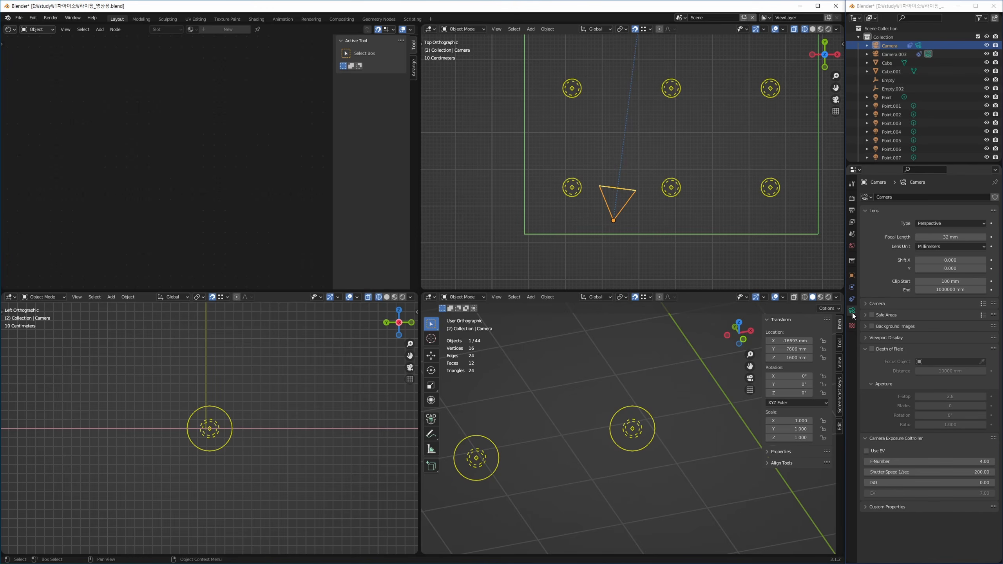
click(877, 437)
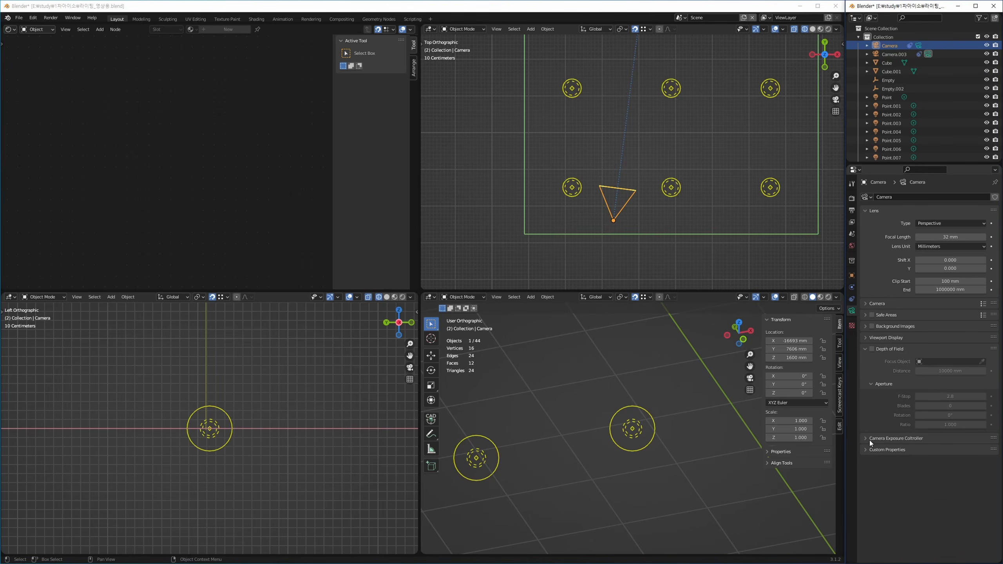
click(876, 439)
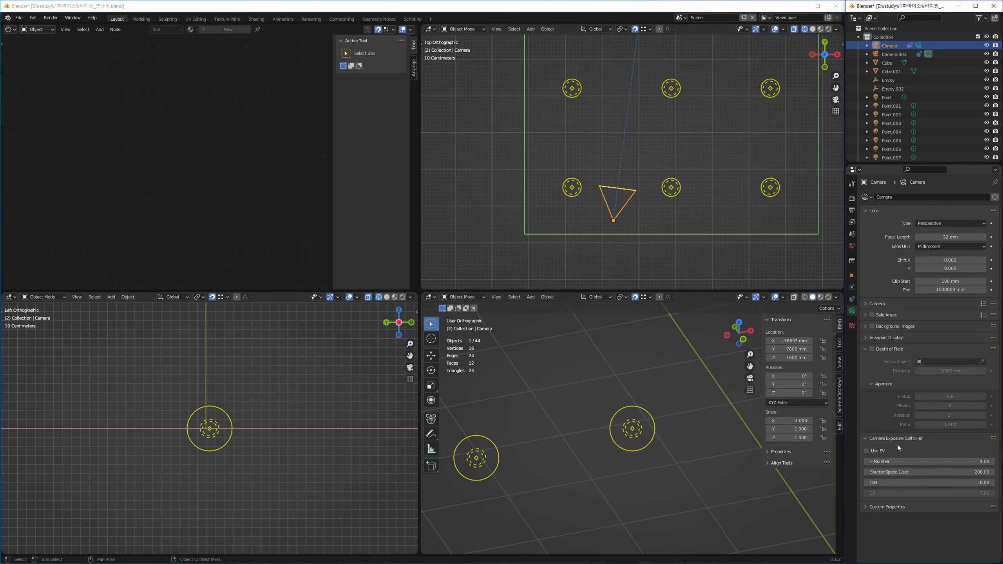
Step: Try EV-based exposure on the selected camera with an EV of 6.43, and switch Use EV back off
click(877, 453)
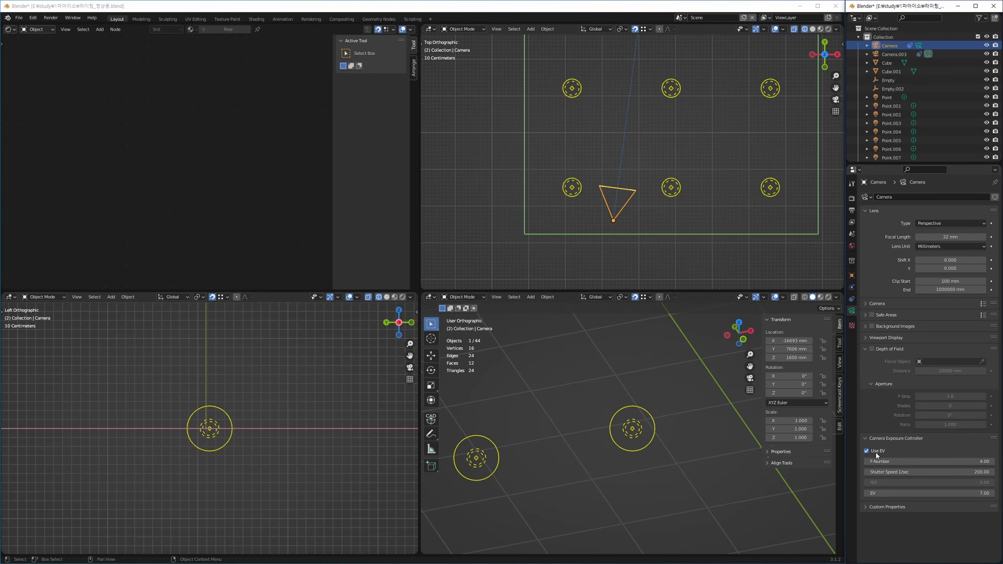
click(876, 453)
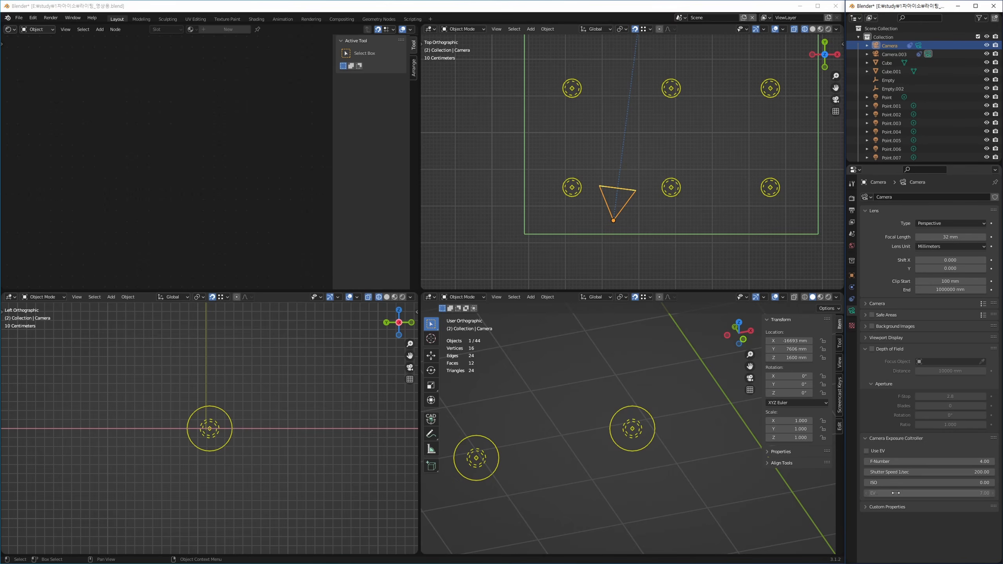
click(873, 450)
click(874, 450)
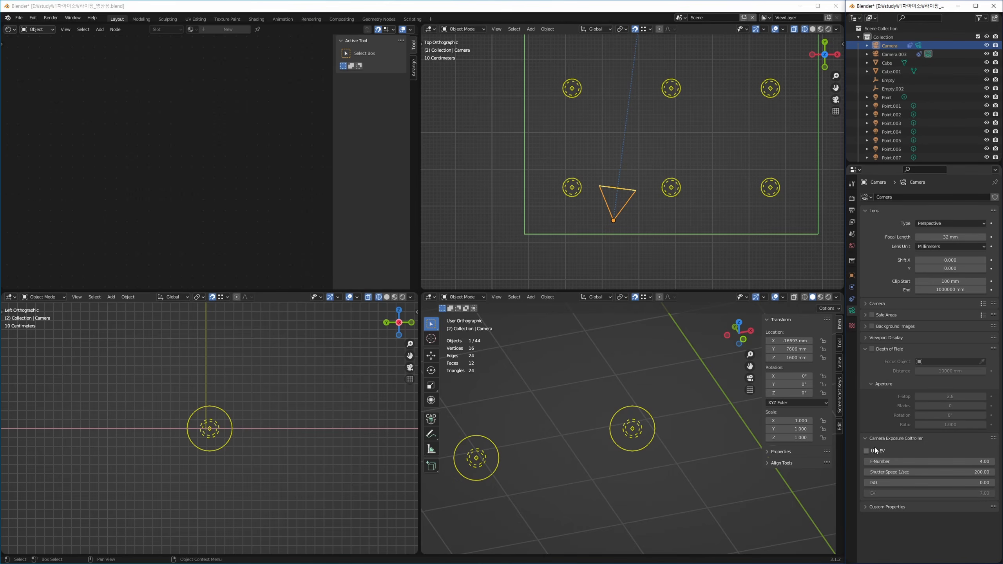
click(875, 450)
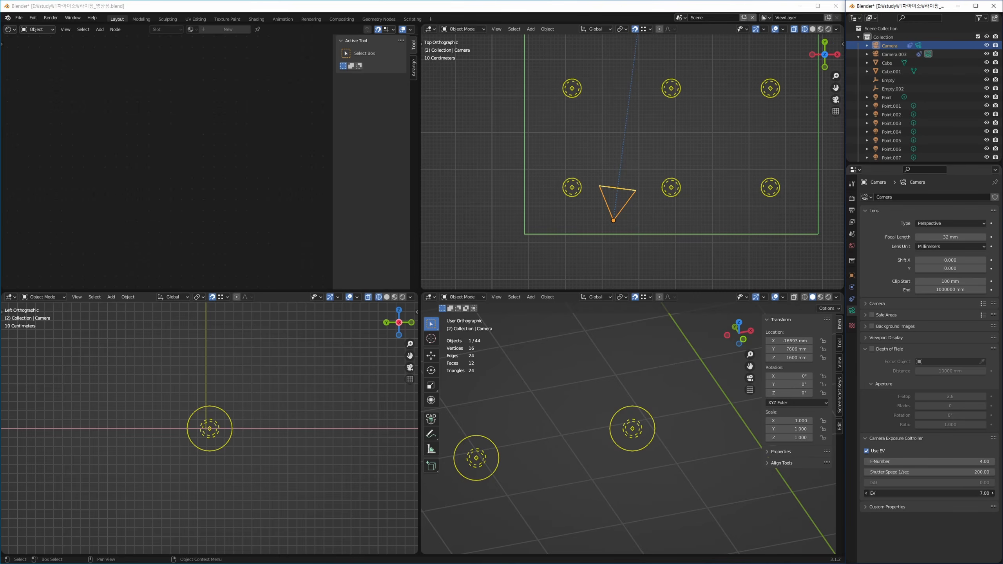
drag(948, 492, 918, 508)
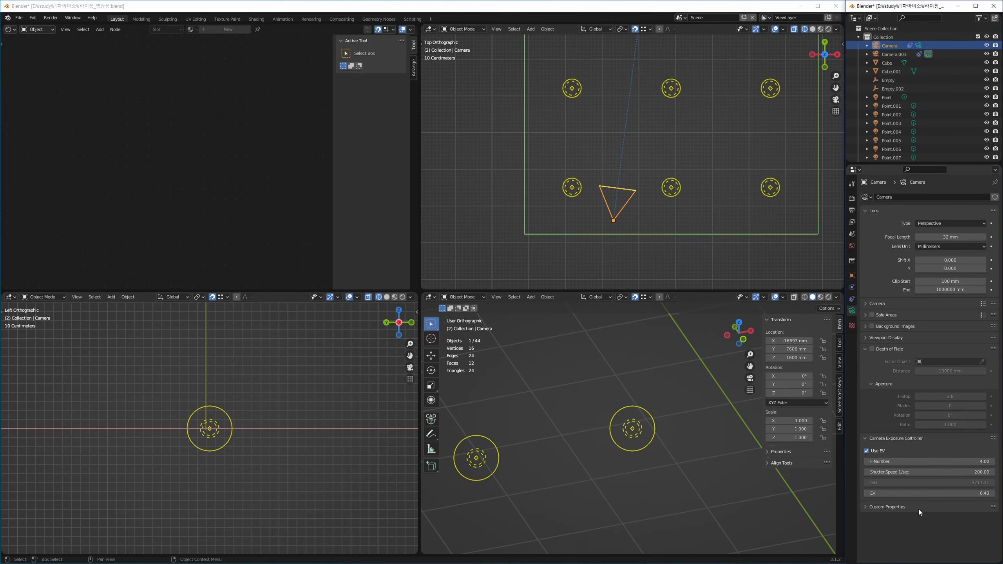
click(874, 451)
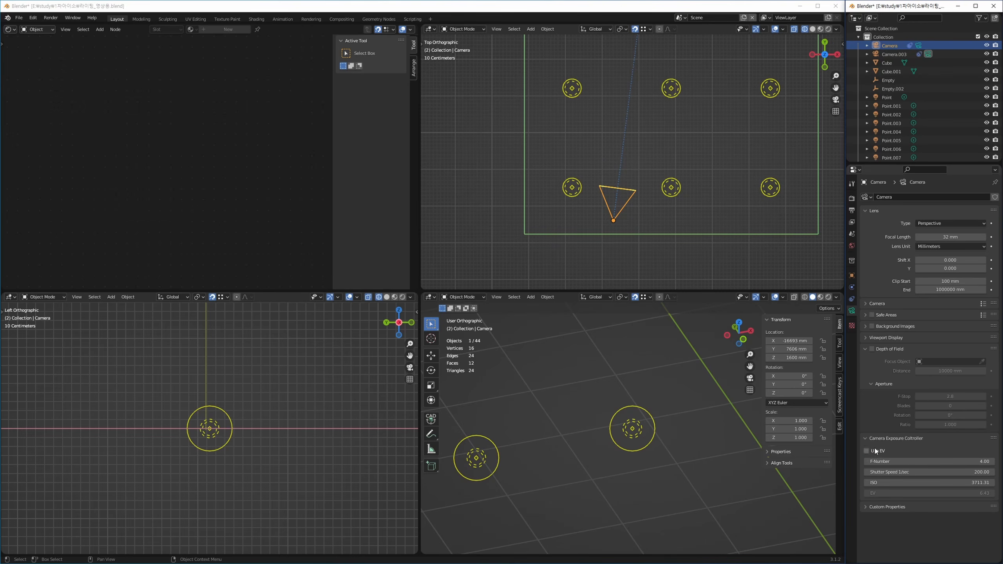
Step: Set the camera's F-Number to 2.8 in the exposure controller
click(934, 462)
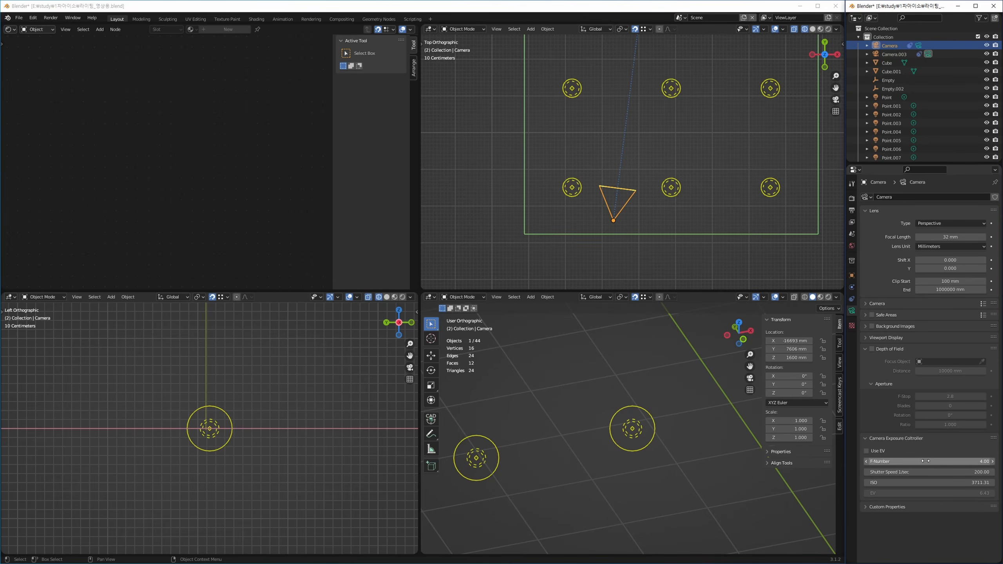
click(933, 473)
click(942, 483)
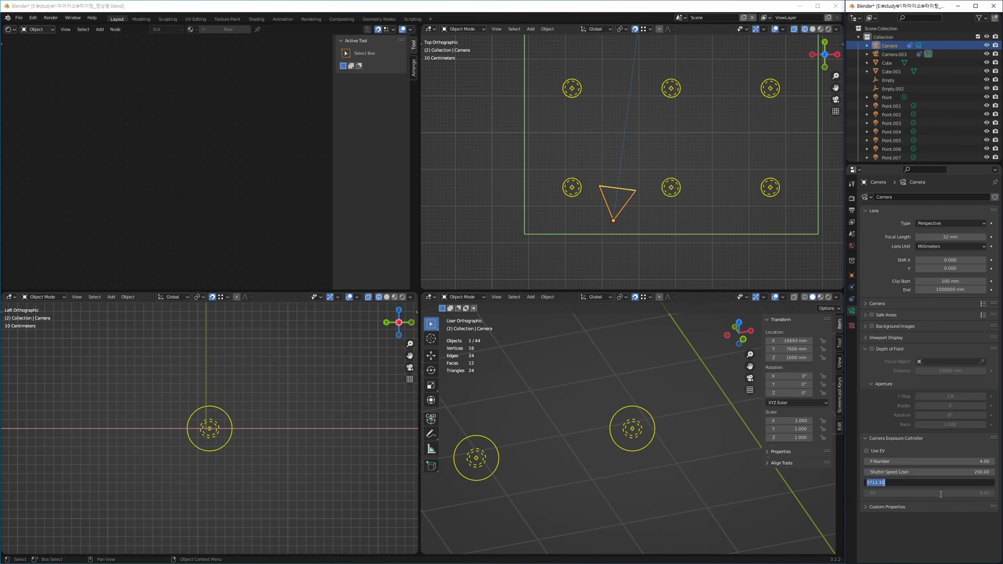
click(946, 466)
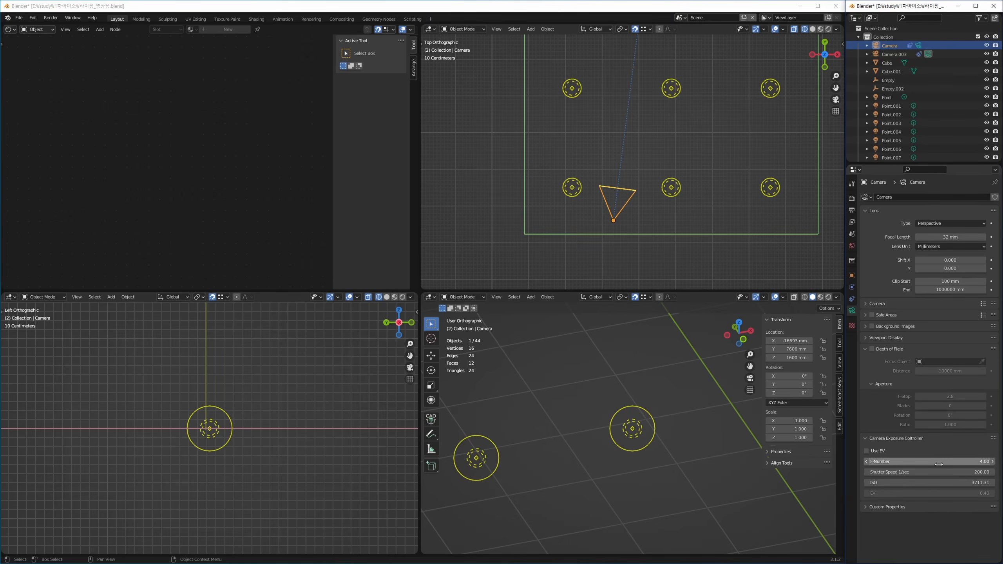
click(946, 465)
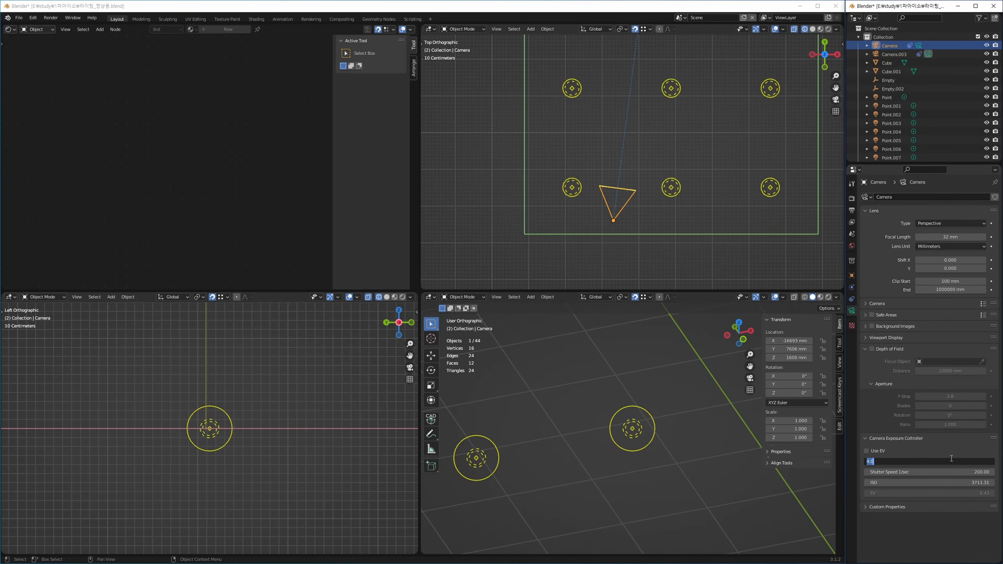
text(2.8)
key(Tab)
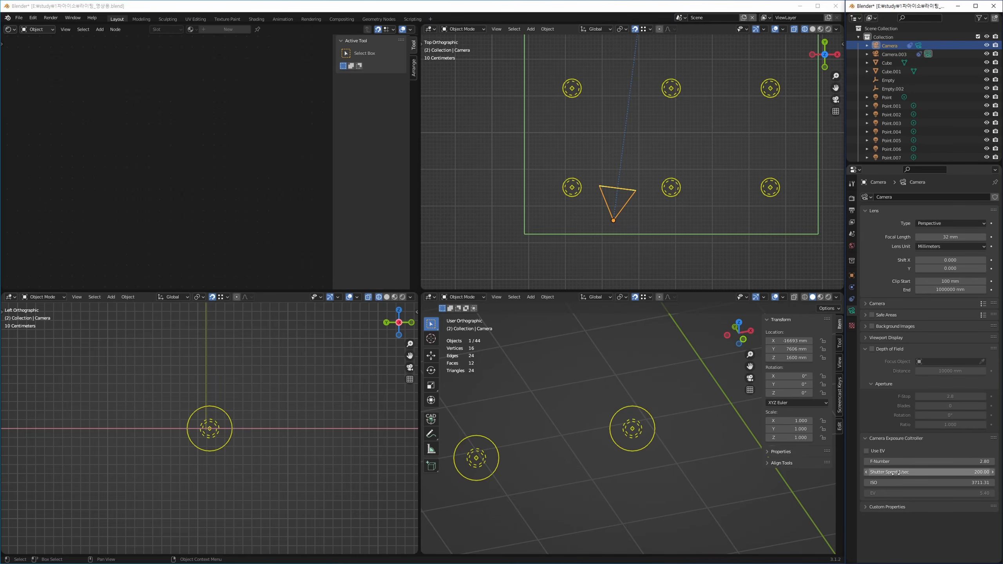
key(Return)
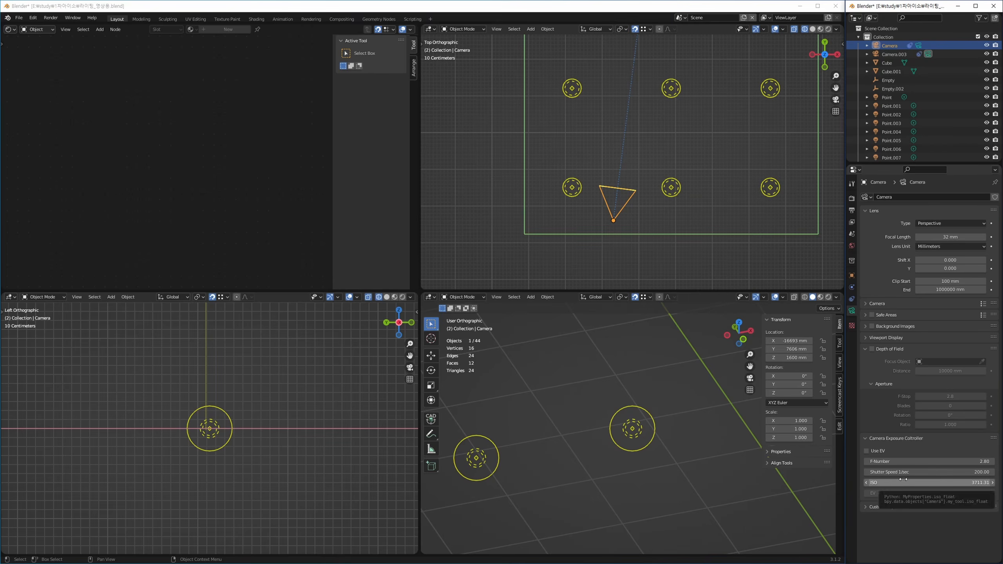
Step: Set the camera's shutter speed to 20 and its ISO to 100
click(972, 472)
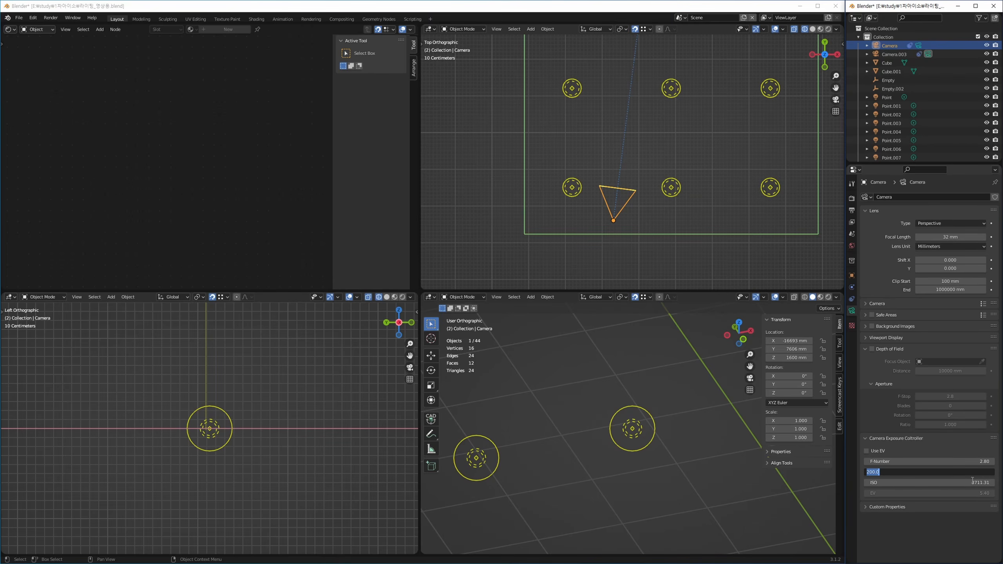
text(20)
key(Return)
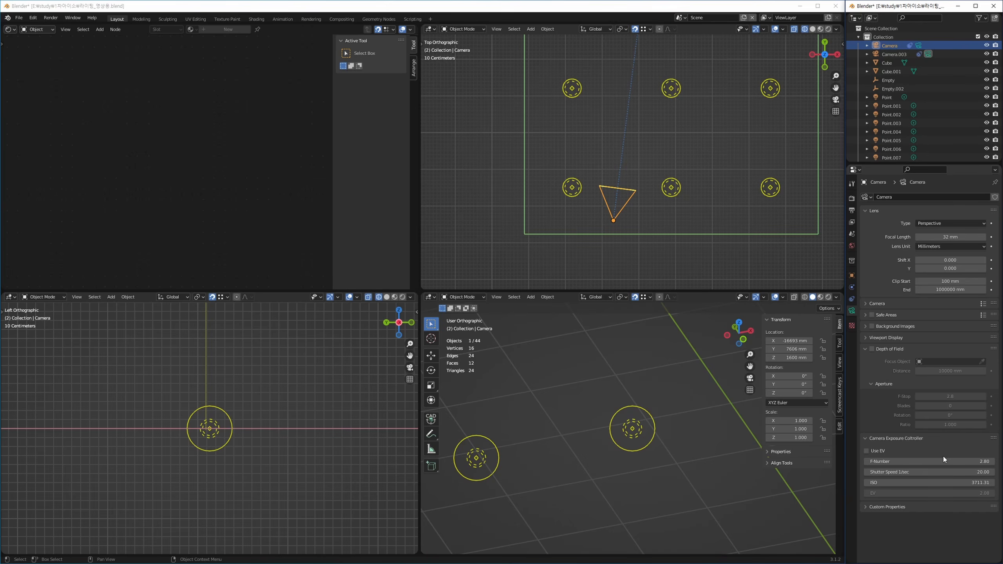
click(962, 482)
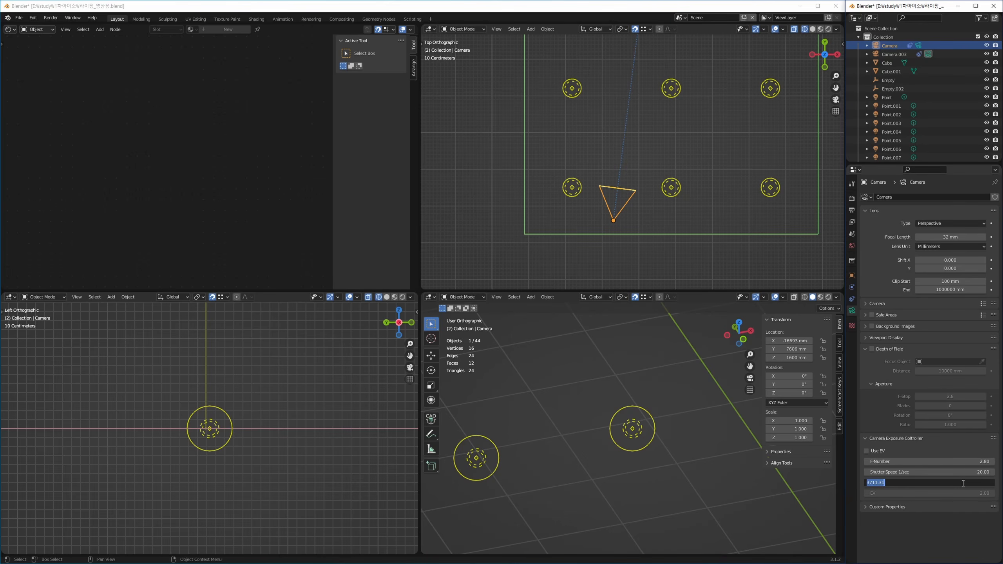
text(100)
key(Return)
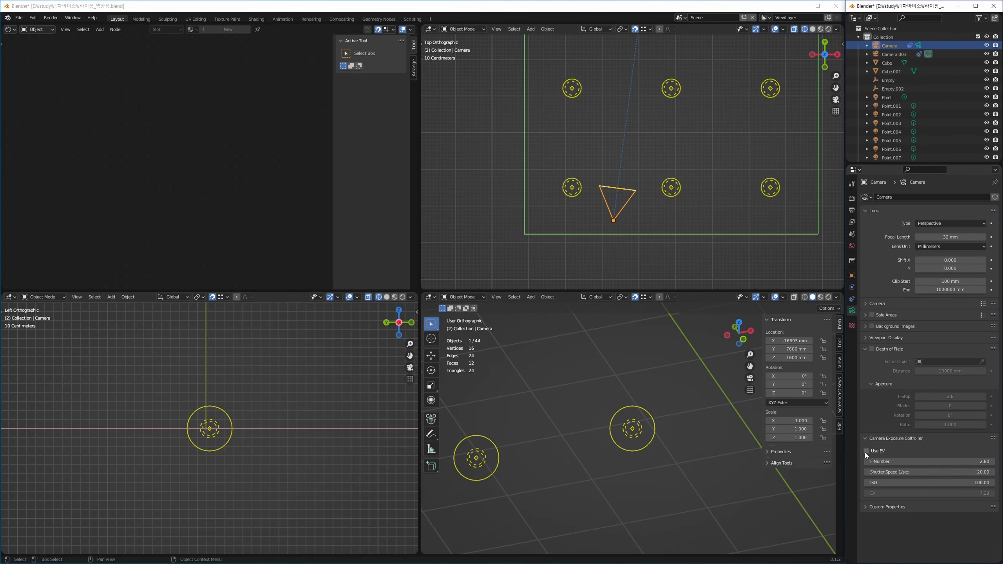
Step: Enable Use EV for the camera and set the EV to 3
click(876, 450)
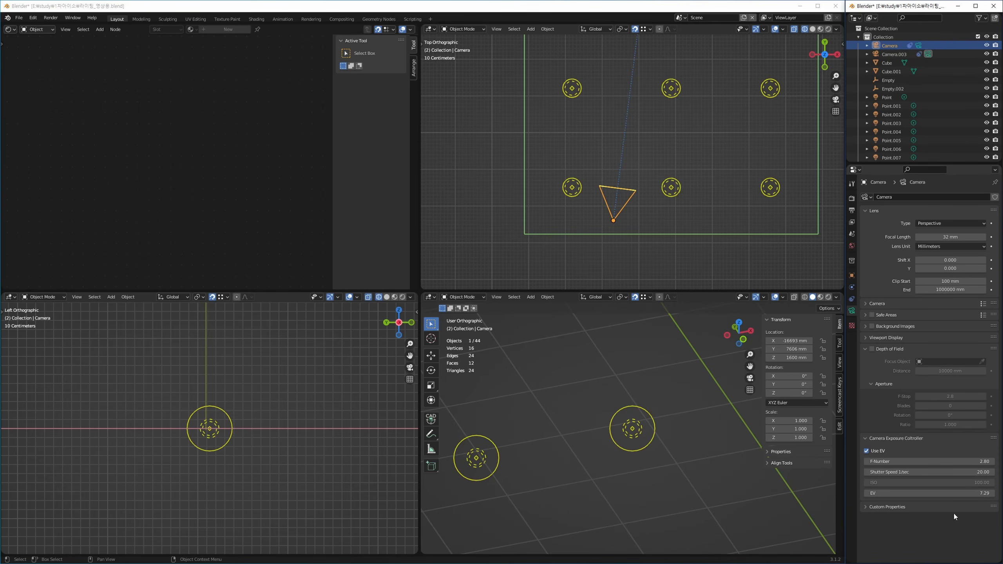
click(962, 490)
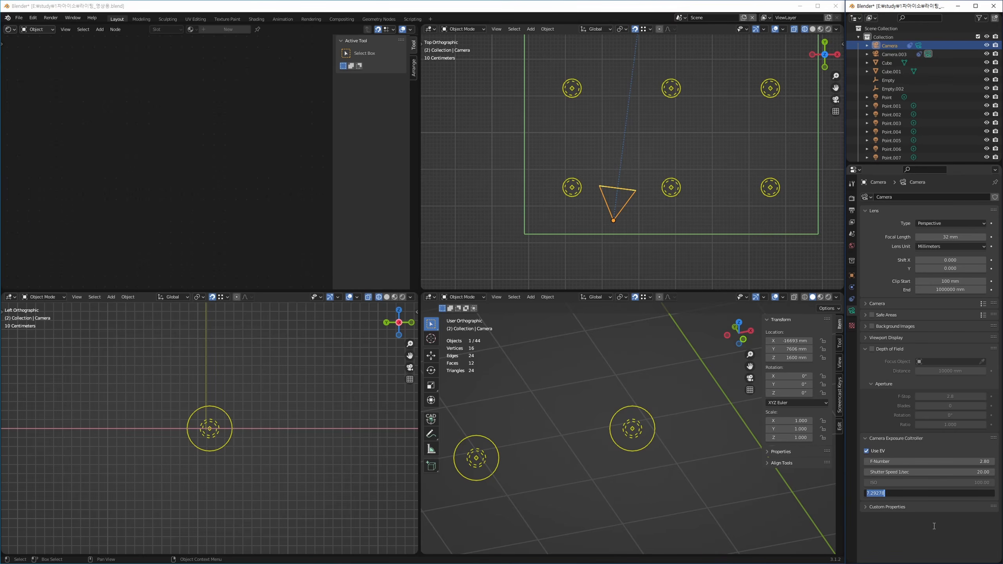
text(3)
key(Return)
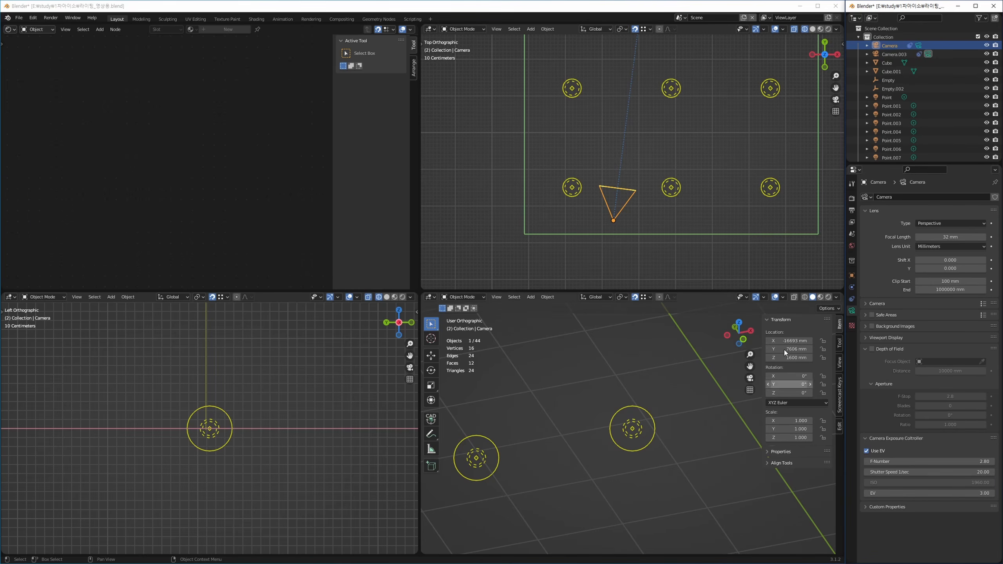
Step: Set the EV of the green-outlined room's camera to 7 and keep that camera selected
scroll(664, 210, down, 3)
click(714, 216)
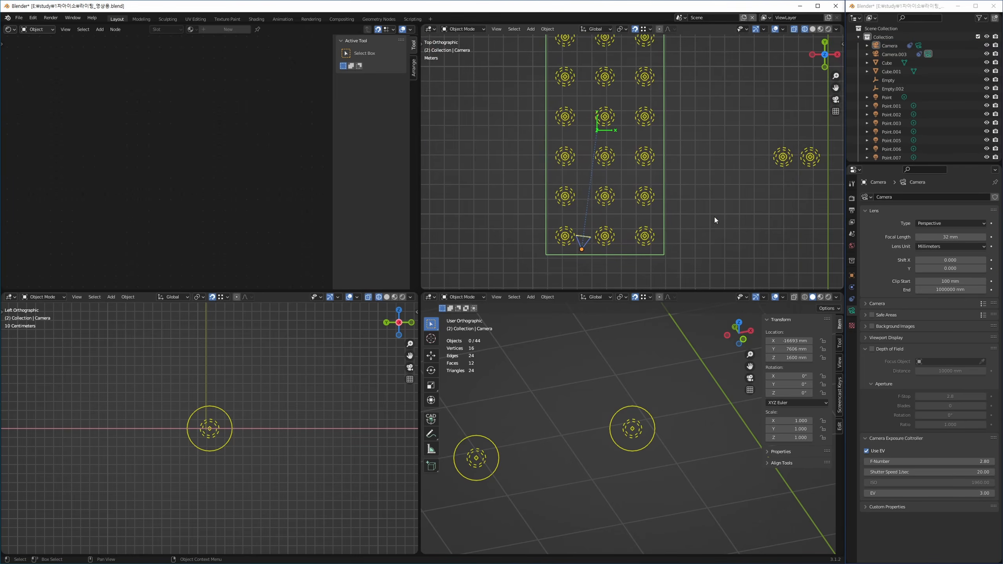
scroll(714, 216, down, 2)
shift+middle_drag(704, 232, 658, 235)
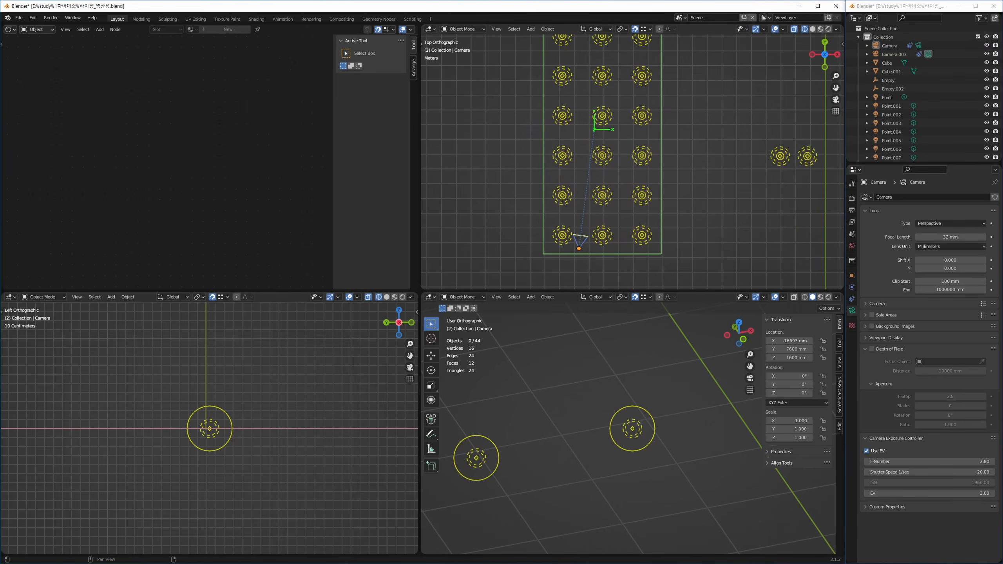
click(964, 494)
text(7)
key(Return)
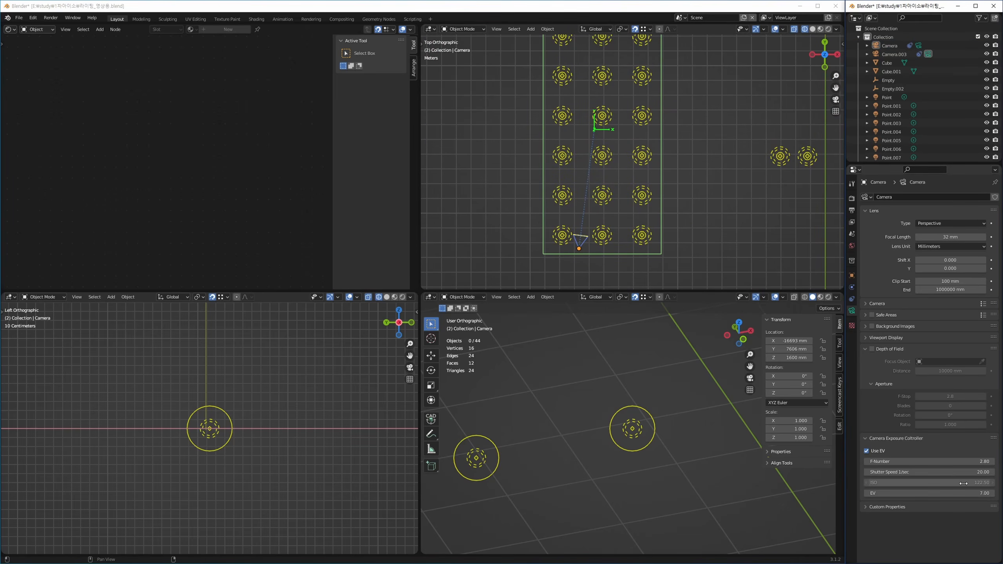
click(579, 248)
Step: Give Camera.003 in the red-outlined room an F-Number of 8, shutter speed of 400 and ISO of 200, and deselect it
shift+middle_drag(636, 307, 678, 284)
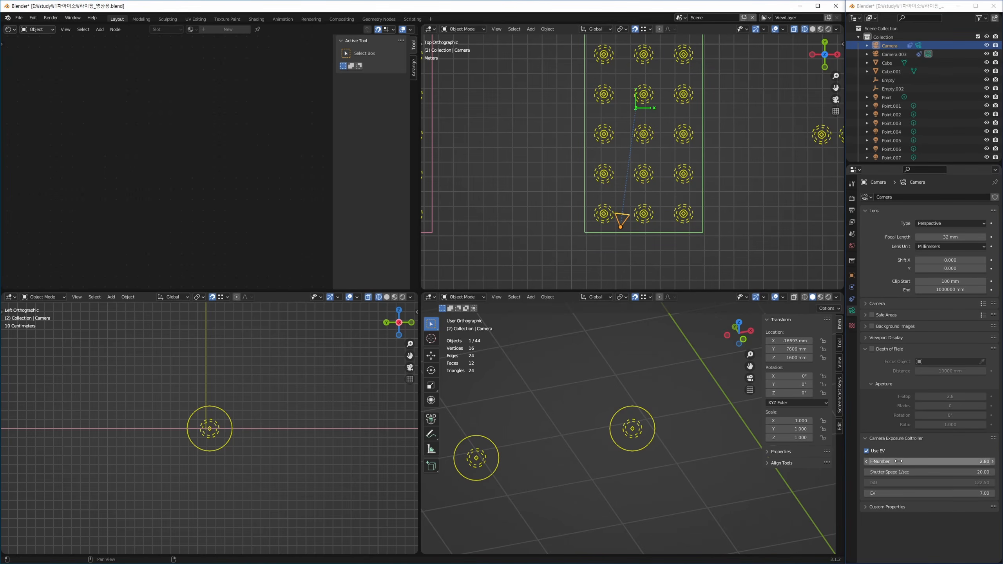
shift+middle_drag(627, 218, 726, 222)
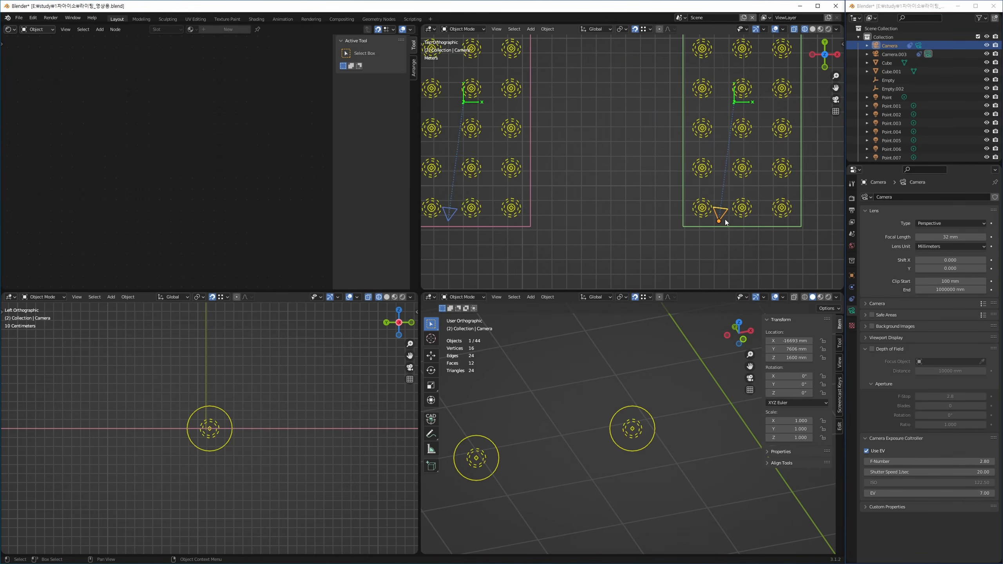
click(450, 215)
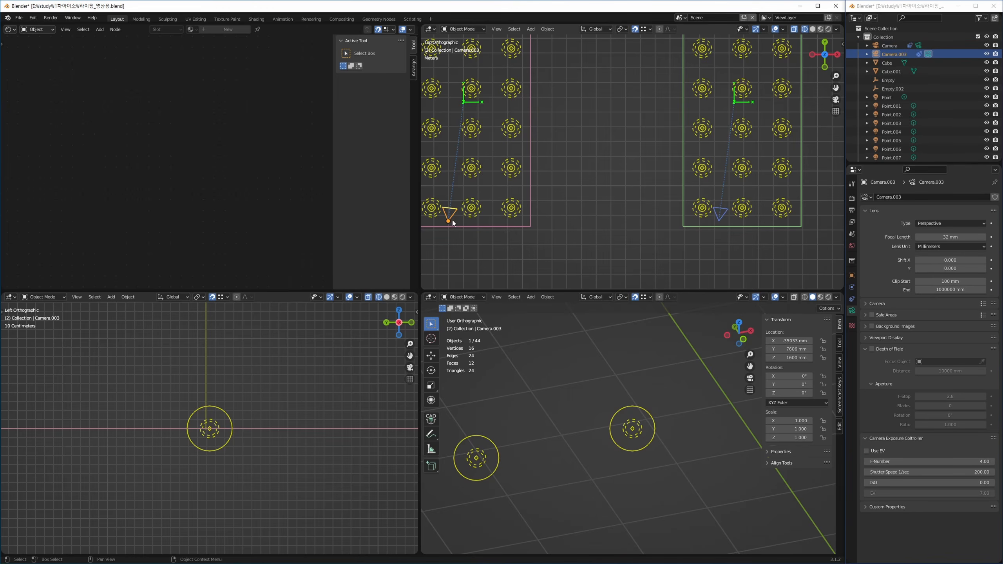
click(940, 462)
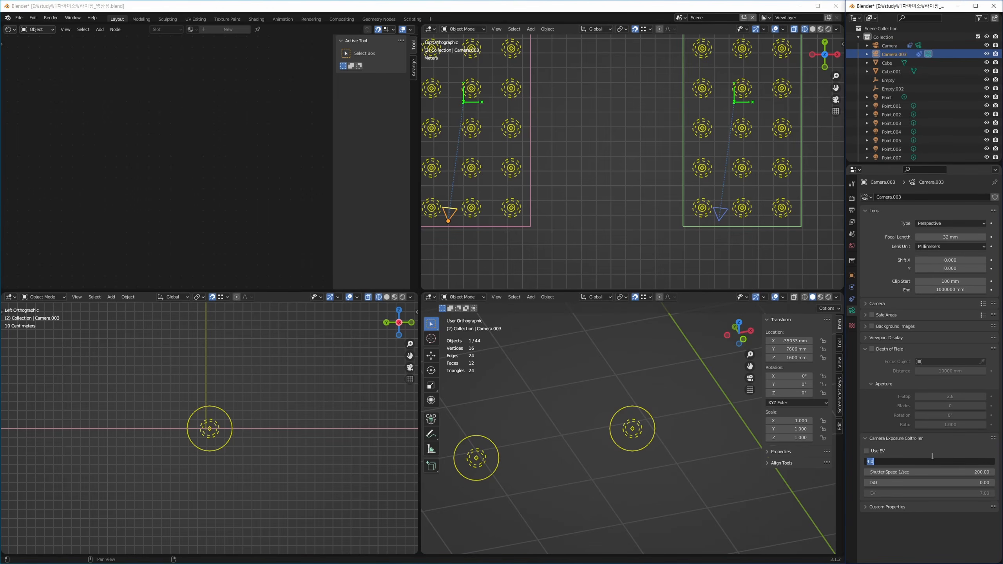
text(8)
key(Tab)
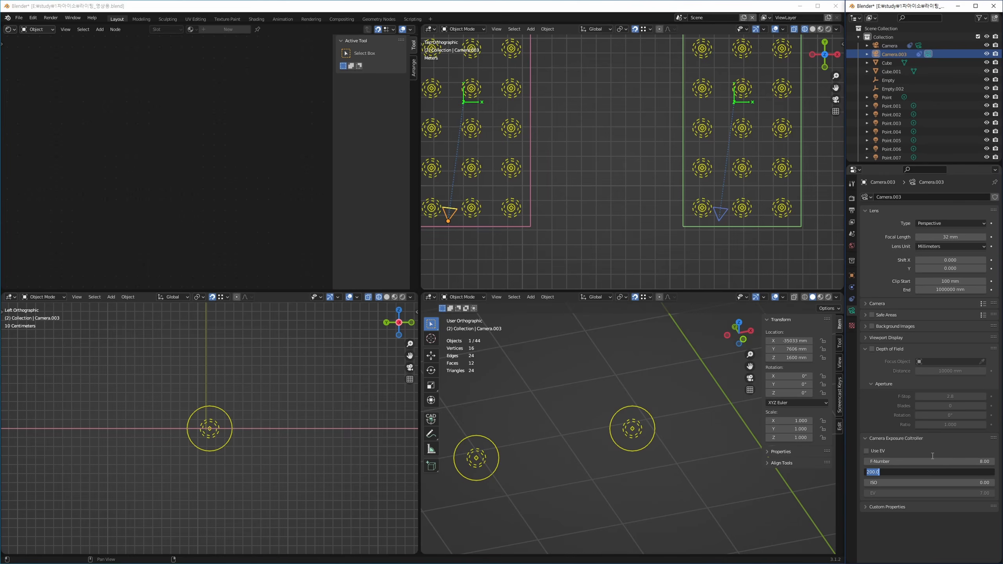
text(400)
key(Tab)
text(200)
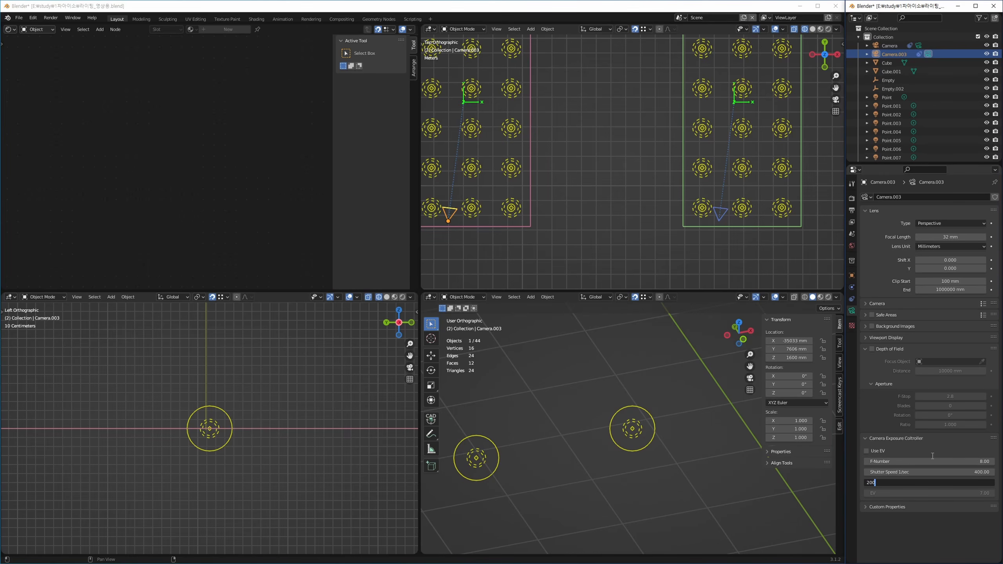
key(Return)
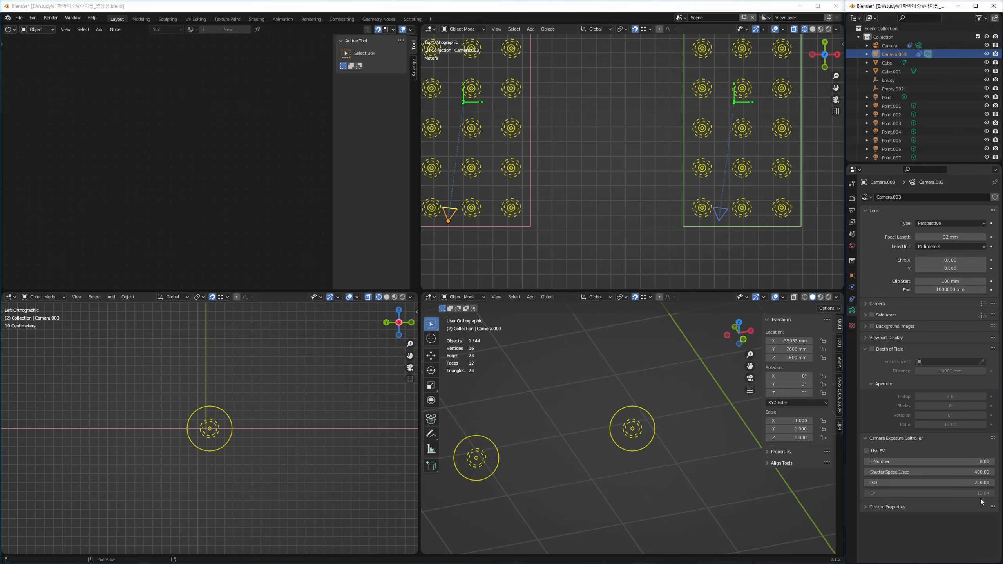
click(690, 222)
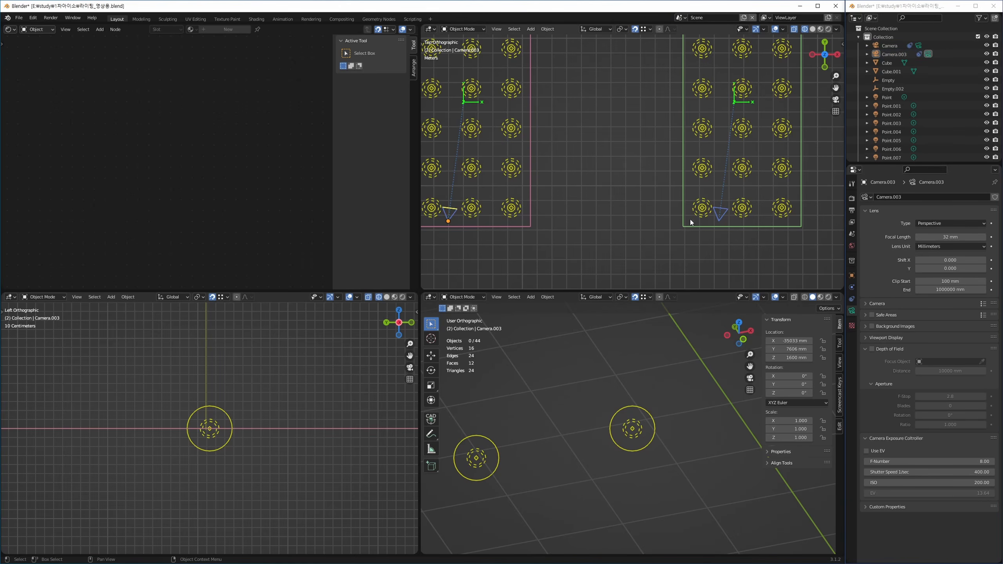
Step: Compare the exposure settings of both rooms' cameras and the power and node setup of the point lights in each room
click(720, 214)
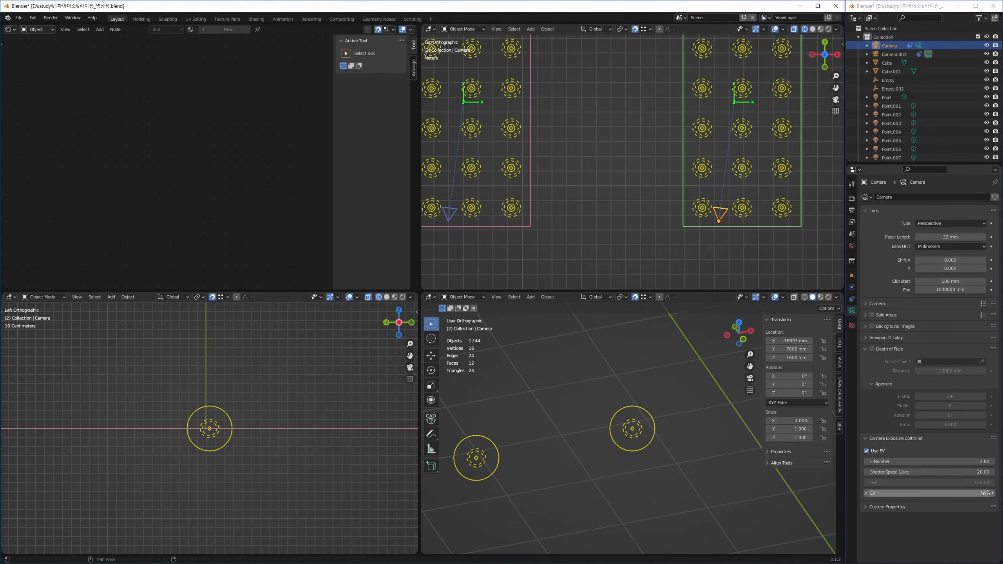
click(678, 202)
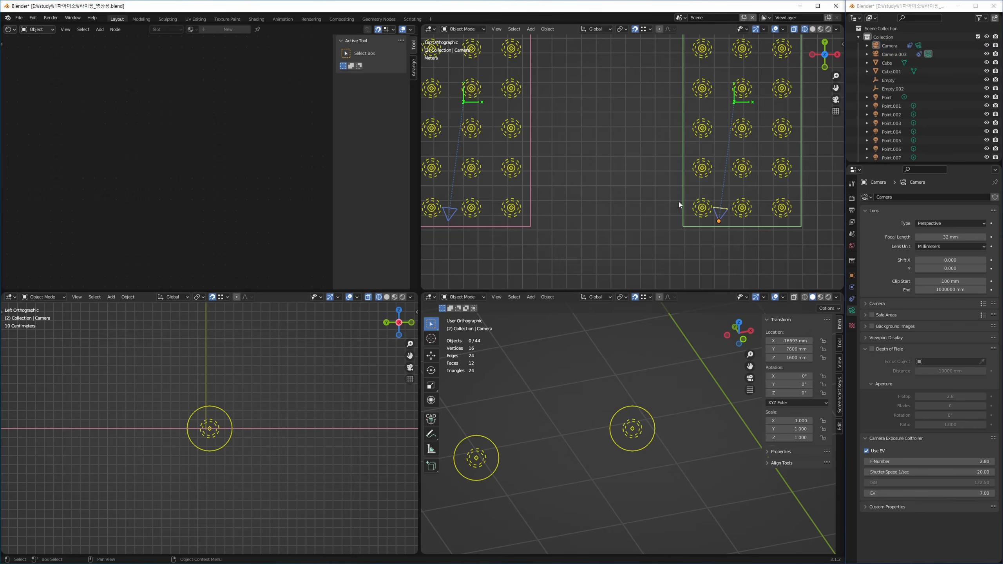
mouse_move(679, 201)
shift+middle_down()
mouse_move(617, 205)
mouse_move(690, 209)
shift+middle_up()
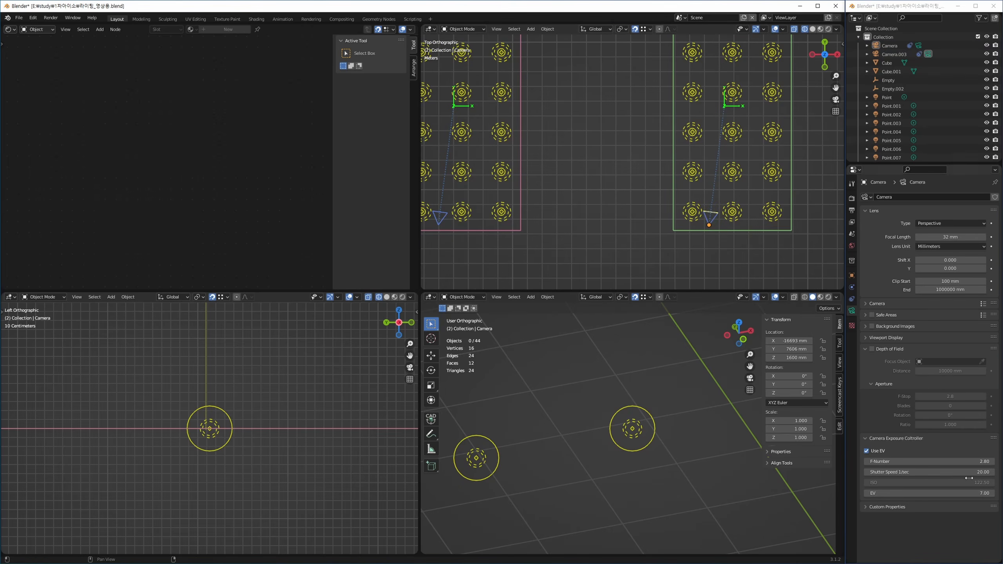
shift+middle_drag(693, 243, 595, 219)
click(594, 218)
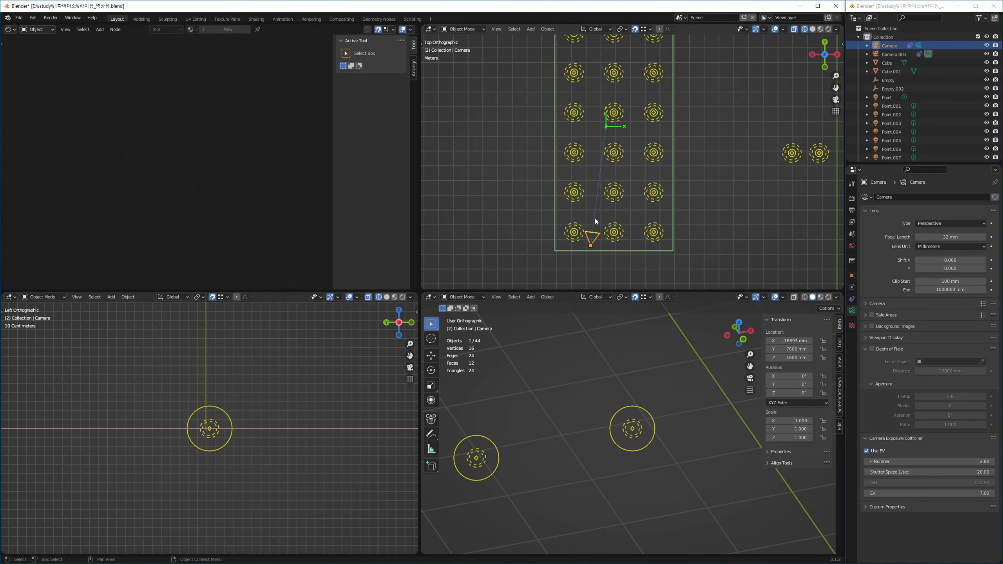
click(654, 233)
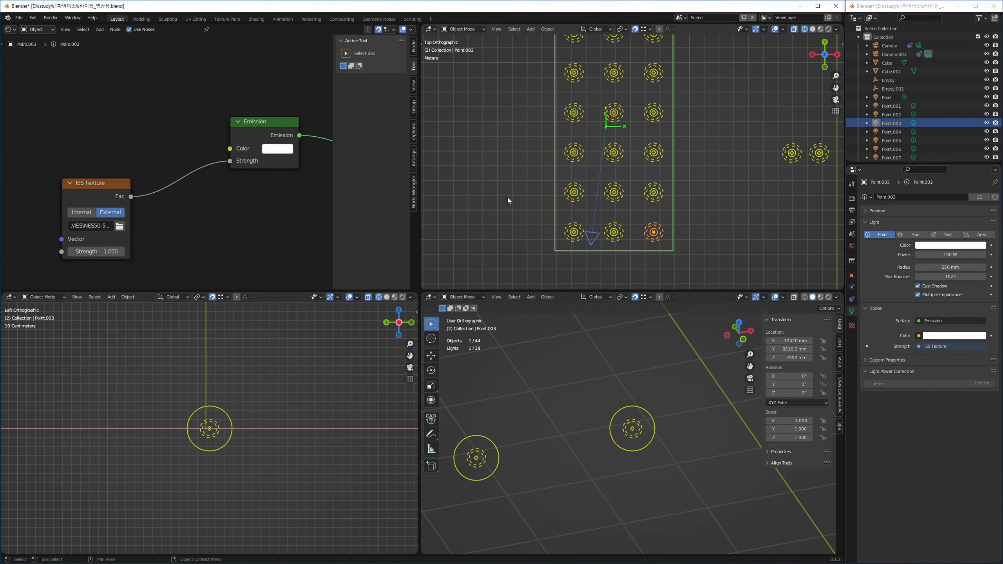
shift+middle_drag(508, 197, 687, 193)
click(586, 220)
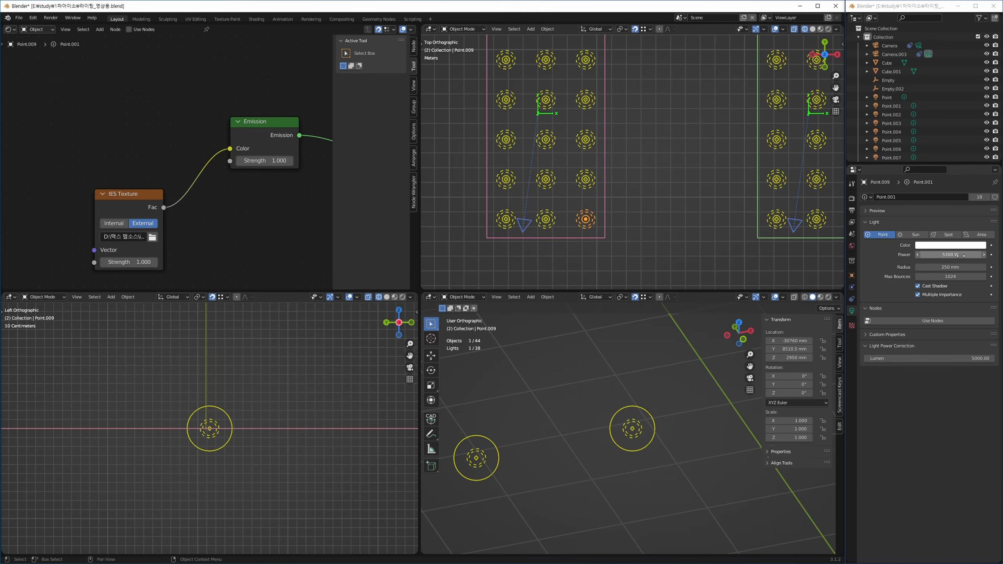
click(522, 225)
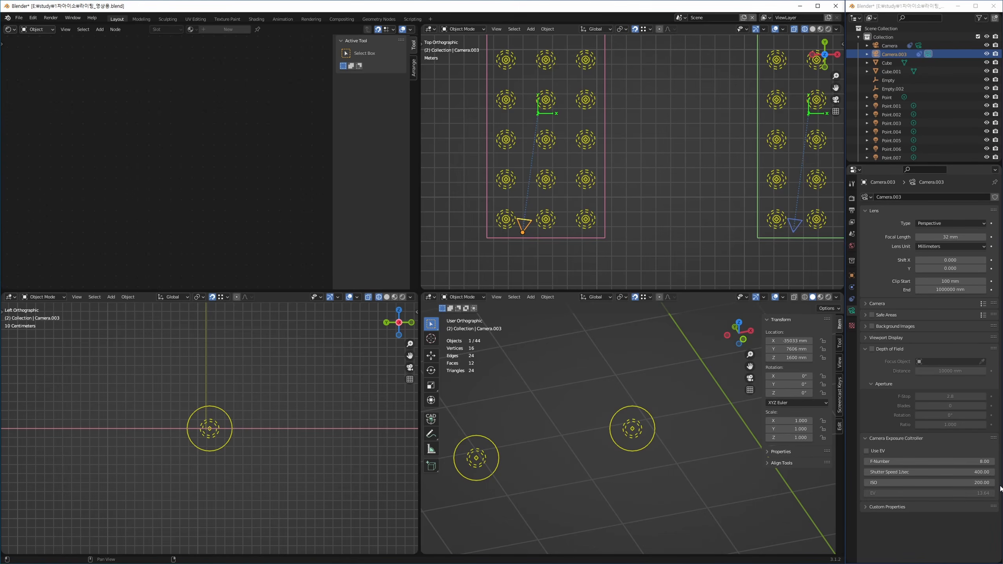
click(585, 219)
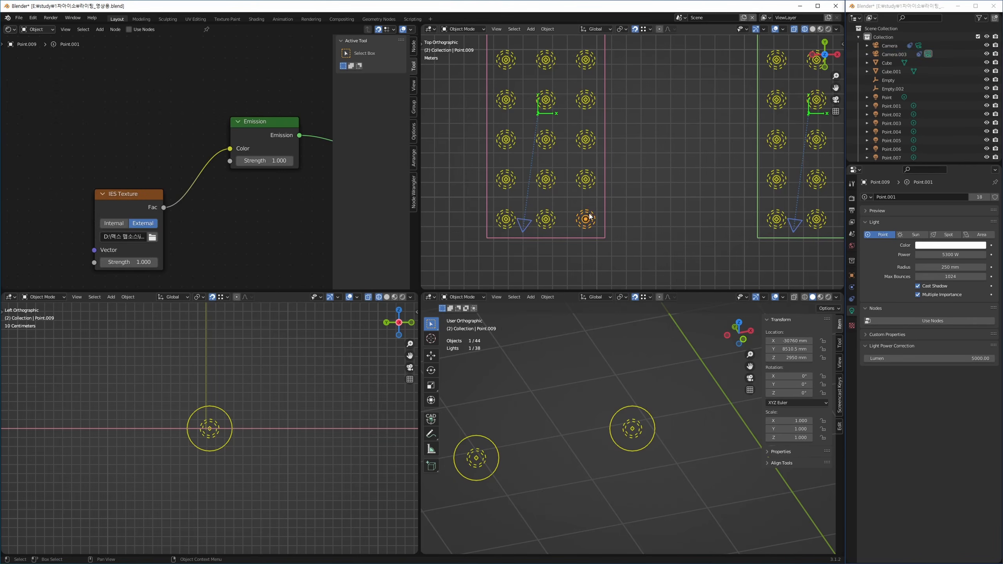
shift+middle_drag(631, 205, 586, 232)
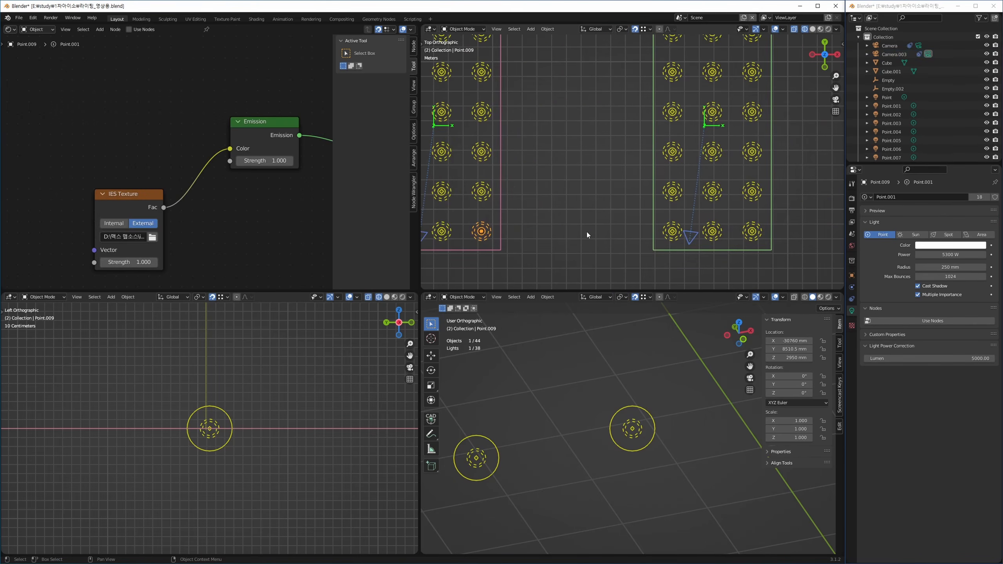
click(719, 231)
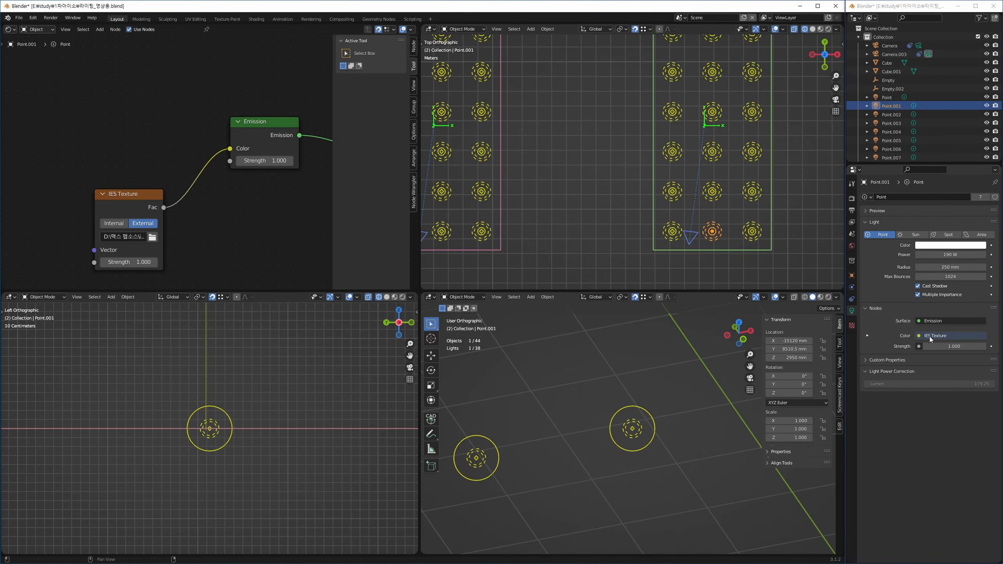
mouse_move(529, 210)
middle_down()
mouse_move(595, 189)
mouse_move(581, 209)
mouse_move(606, 214)
middle_up()
click(671, 235)
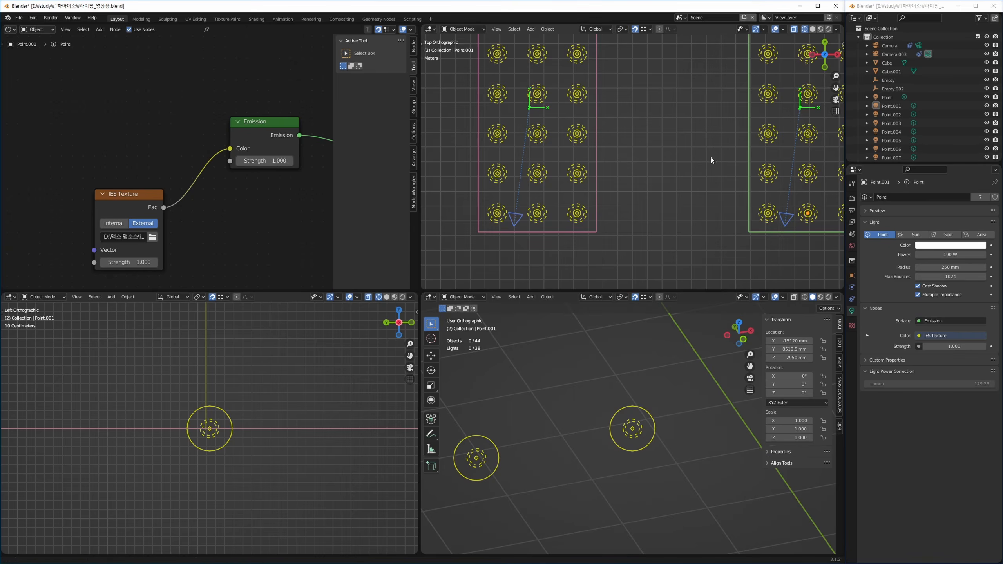
shift+middle_drag(710, 157, 645, 208)
scroll(667, 224, down, 2)
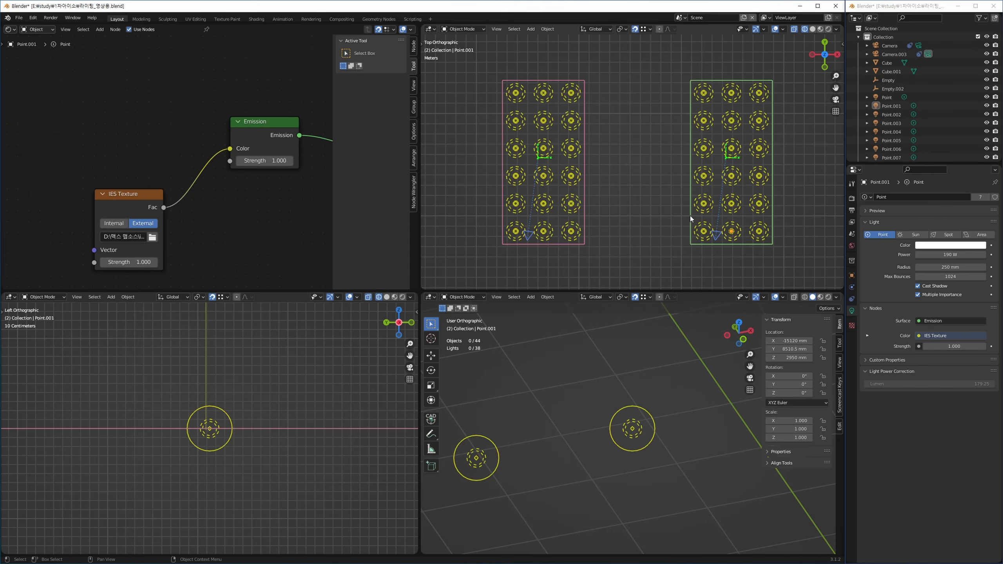
Step: Tidy the light's node tree by moving the Light Output and IES Texture nodes closer to the Emission node
key(Home)
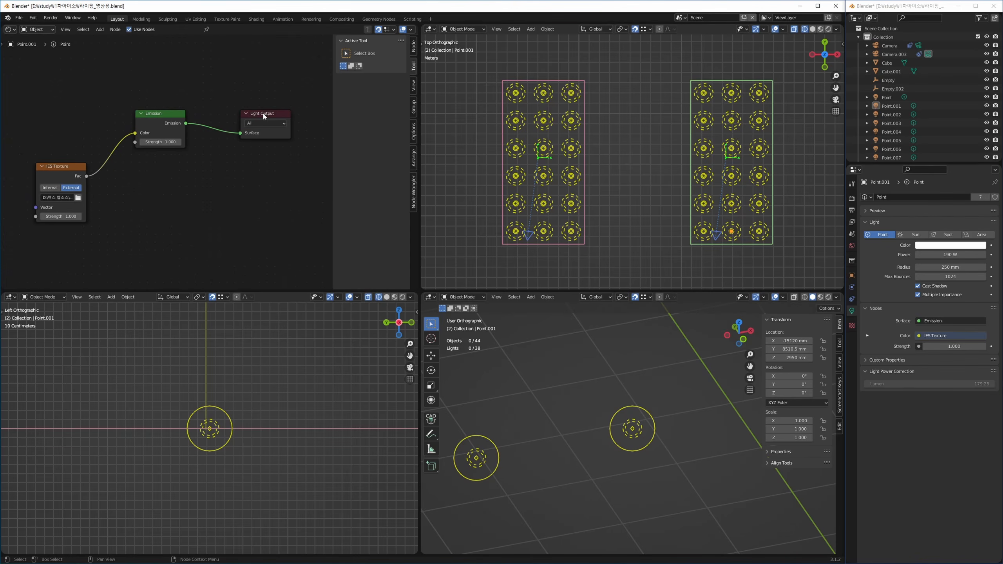
drag(272, 117, 235, 114)
drag(59, 167, 83, 142)
Step: Make the green-outlined room's camera the active scene camera, look through it, and leave the camera view
shift+middle_drag(645, 188, 512, 194)
scroll(588, 190, down, 1)
scroll(579, 197, up, 2)
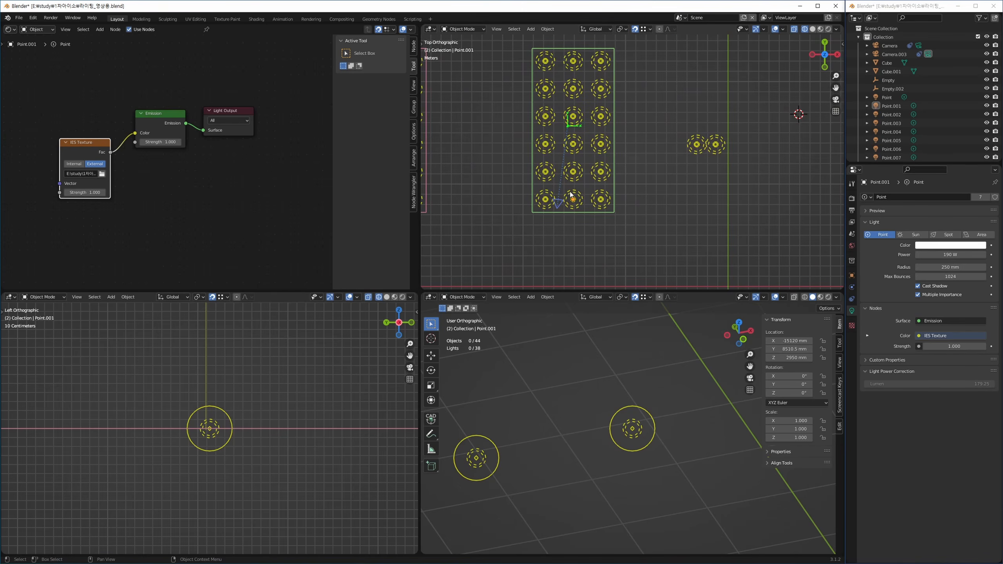
click(555, 207)
middle_drag(564, 216, 553, 225)
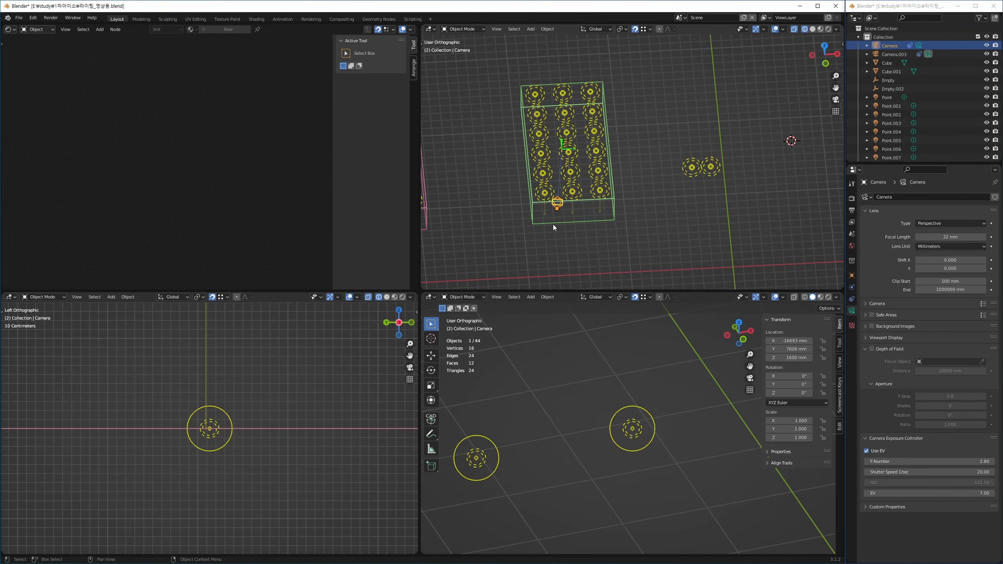
key(KP_0)
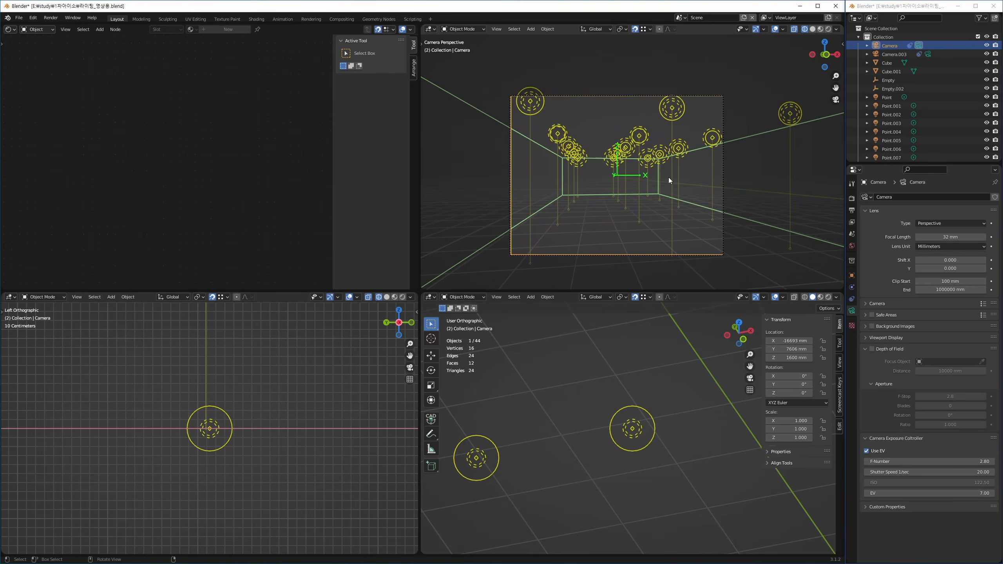
key(KP_0)
Step: Duplicate the two standalone point lights along the negative Y axis to about Y 9820 mm, check the lights' settings and deselect them
scroll(690, 201, down, 8)
middle_drag(692, 193, 549, 217)
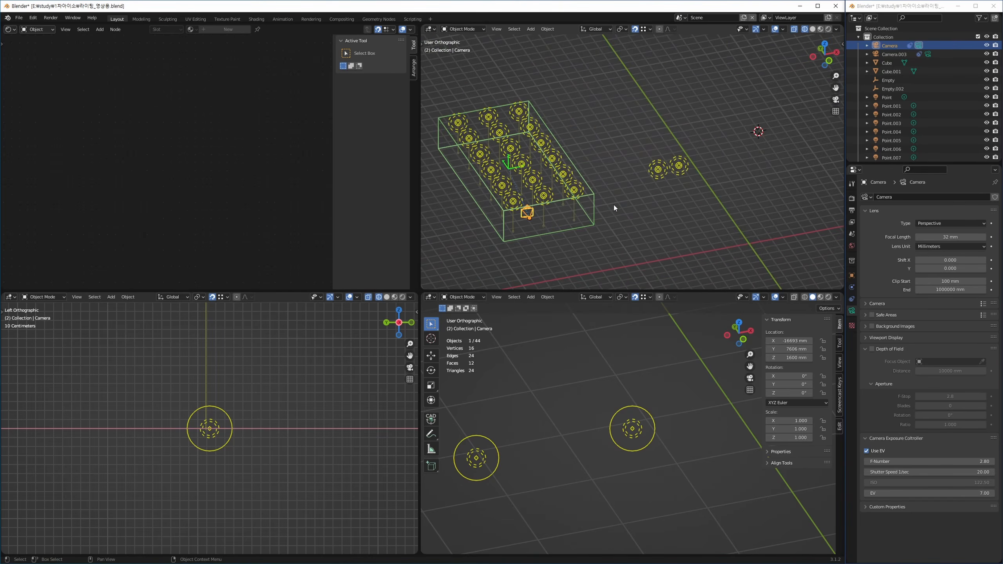
middle_drag(613, 205, 640, 198)
scroll(680, 177, up, 2)
click(699, 152)
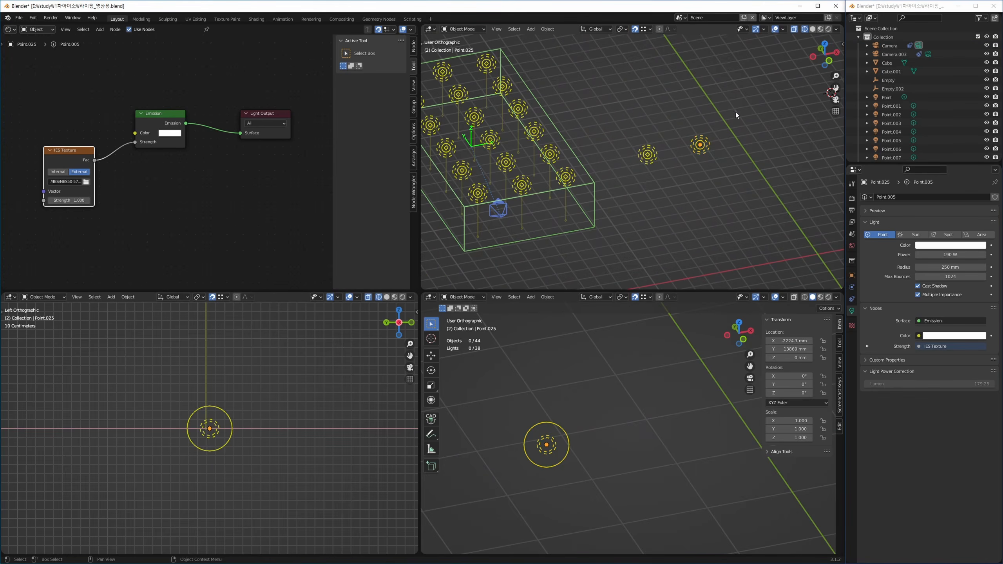
drag(734, 112, 628, 184)
key(shift+d)
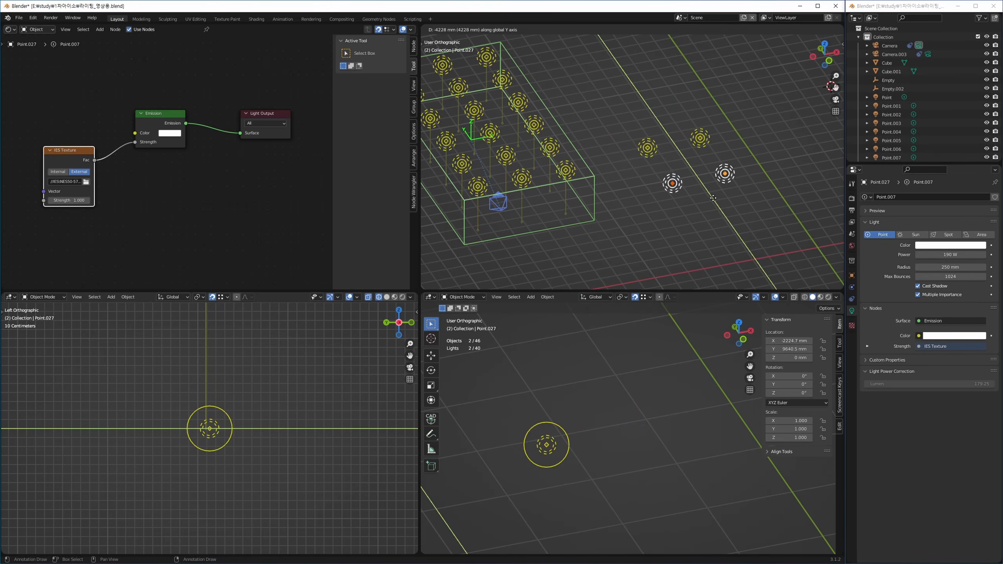
click(716, 197)
click(653, 168)
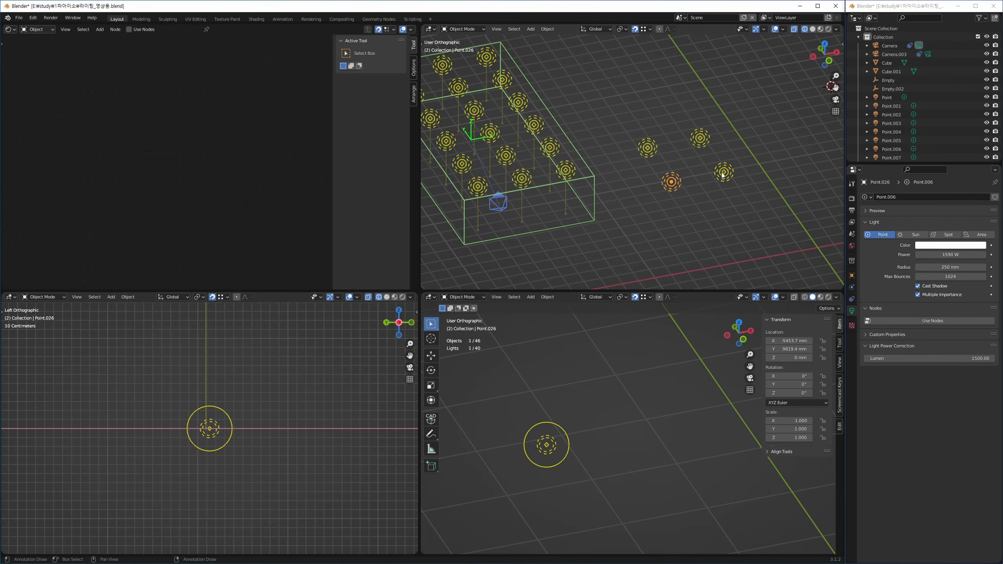
click(700, 138)
click(646, 149)
click(593, 120)
Step: With the Annotate tool, handwrite "기본" above the first original standalone light and "IES" with a leader line to the second
key(t)
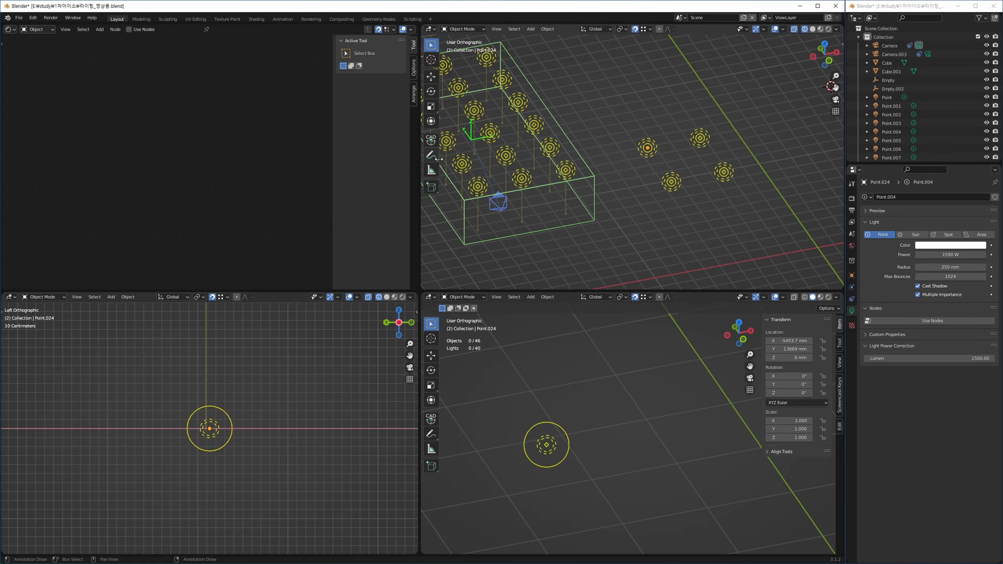
click(431, 155)
key(t)
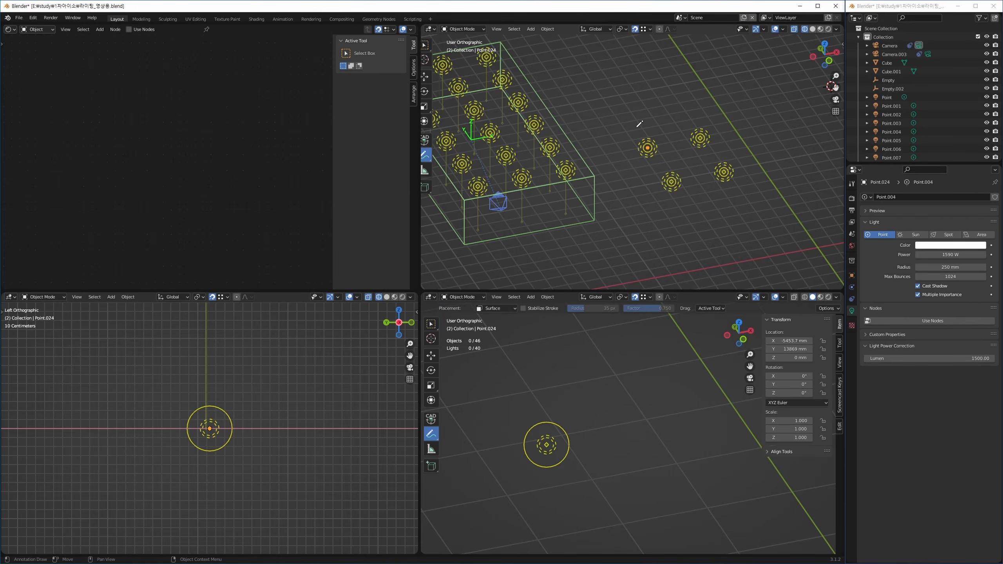
click(617, 127)
mouse_move(617, 127)
mouse_down()
mouse_move(631, 137)
mouse_move(652, 118)
mouse_move(662, 137)
mouse_move(710, 115)
mouse_move(744, 76)
mouse_move(735, 98)
mouse_up()
mouse_move(729, 101)
mouse_down()
mouse_move(760, 67)
mouse_move(748, 90)
mouse_up()
drag(749, 90, 761, 80)
drag(778, 70, 768, 91)
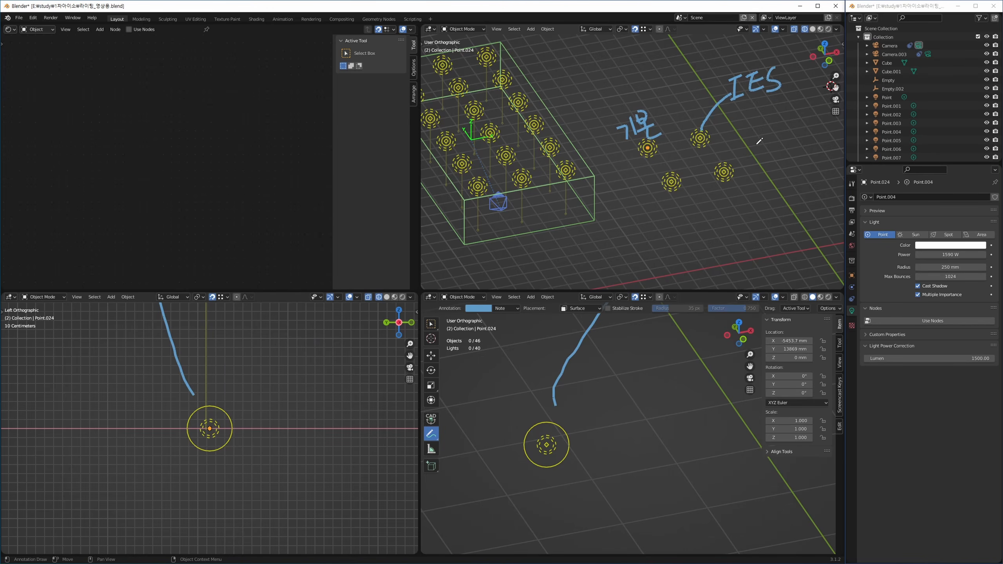
Step: Annotate the non-IES duplicate with a leader and an "IES X" note, draw a short line beside the other duplicate, and return to Select Box
drag(670, 195, 652, 253)
drag(635, 262, 674, 227)
mouse_move(669, 232)
mouse_down()
mouse_move(667, 245)
mouse_move(680, 242)
mouse_up()
mouse_move(663, 253)
mouse_down()
mouse_move(686, 243)
mouse_move(673, 262)
mouse_up()
mouse_move(667, 264)
mouse_down()
mouse_move(669, 278)
mouse_move(679, 274)
mouse_move(686, 249)
mouse_up()
mouse_move(682, 253)
mouse_down()
mouse_move(694, 263)
mouse_move(691, 251)
mouse_move(691, 264)
mouse_up()
mouse_move(724, 227)
mouse_down()
mouse_move(709, 251)
mouse_move(731, 252)
mouse_up()
shift+middle_drag(747, 184, 706, 162)
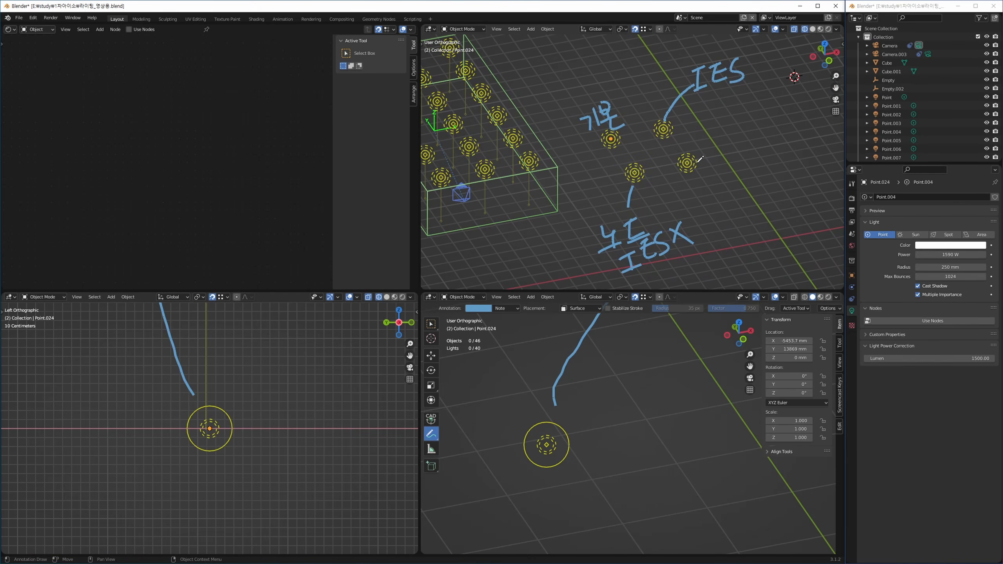
drag(707, 161, 745, 162)
key(t)
key(w)
Step: Inspect the two original annotated lights and nudge the IES light's IES Texture node slightly down
click(612, 141)
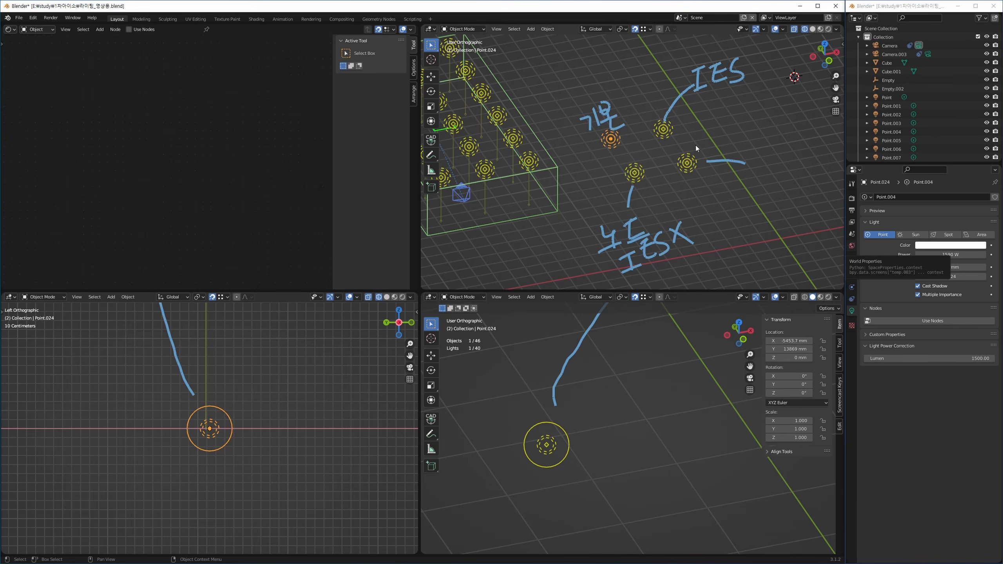
click(664, 131)
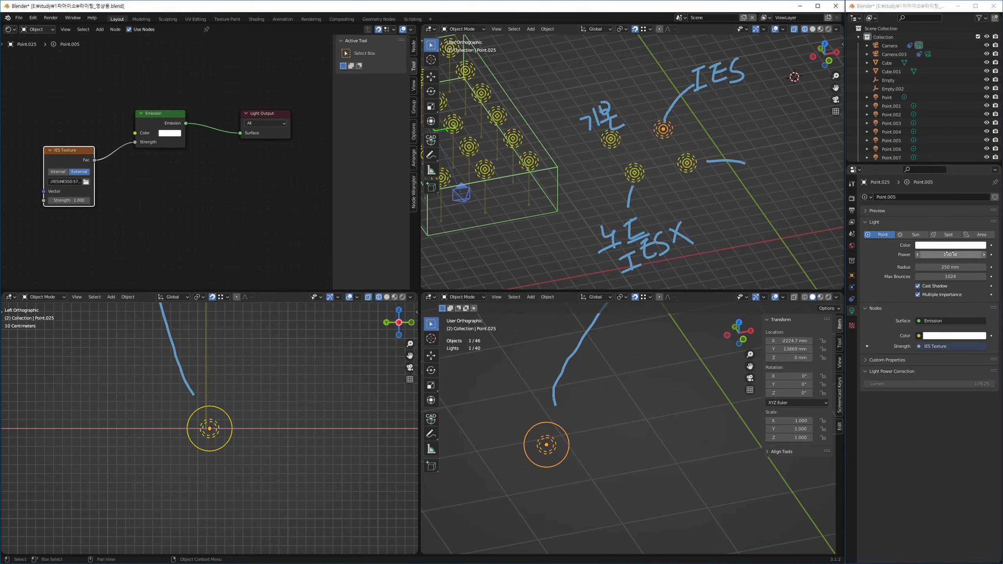
drag(69, 152, 69, 159)
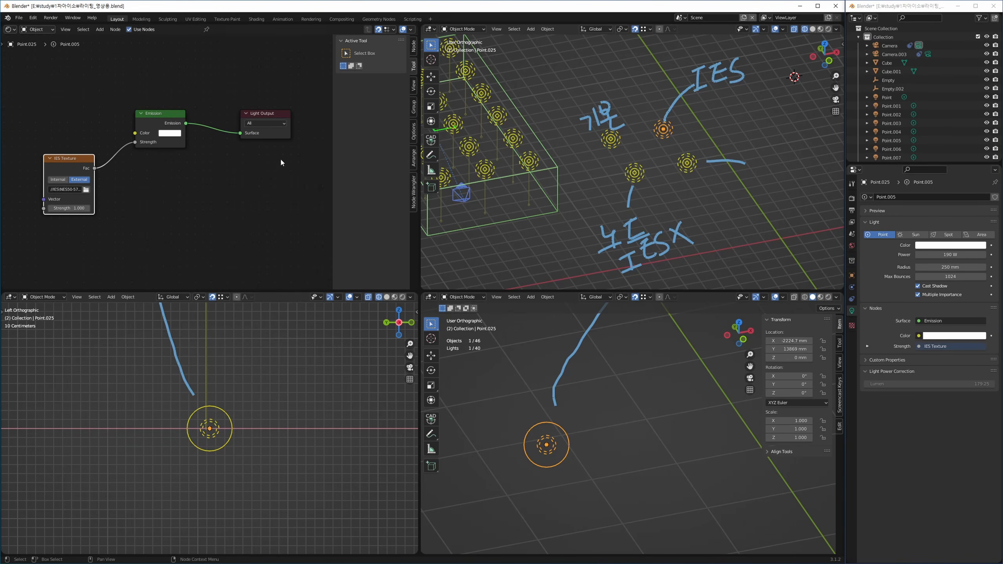
Step: Enable nodes on the duplicated light annotated "IES X" and make room beside its Emission node
click(631, 173)
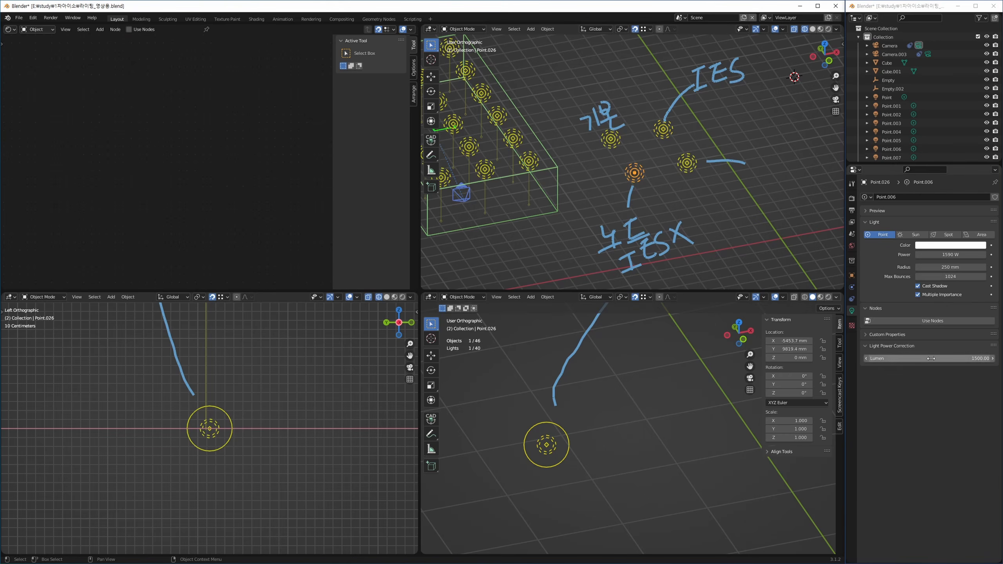
click(932, 321)
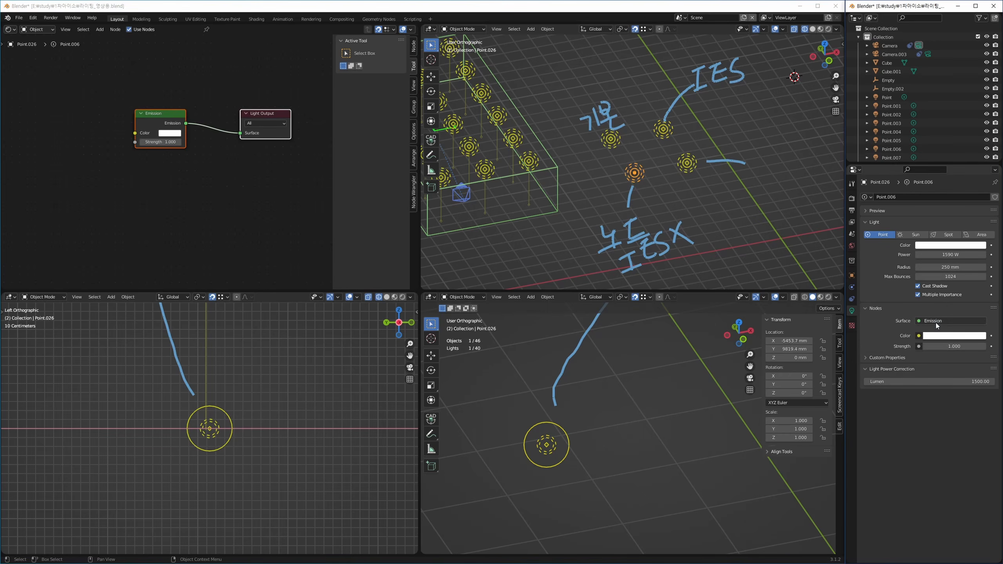
drag(153, 113, 164, 126)
click(99, 161)
middle_drag(111, 163, 136, 158)
Step: Add a Blackbody node to the light's node tree and place it ahead of the Emission node
key(shift+a)
text(b)
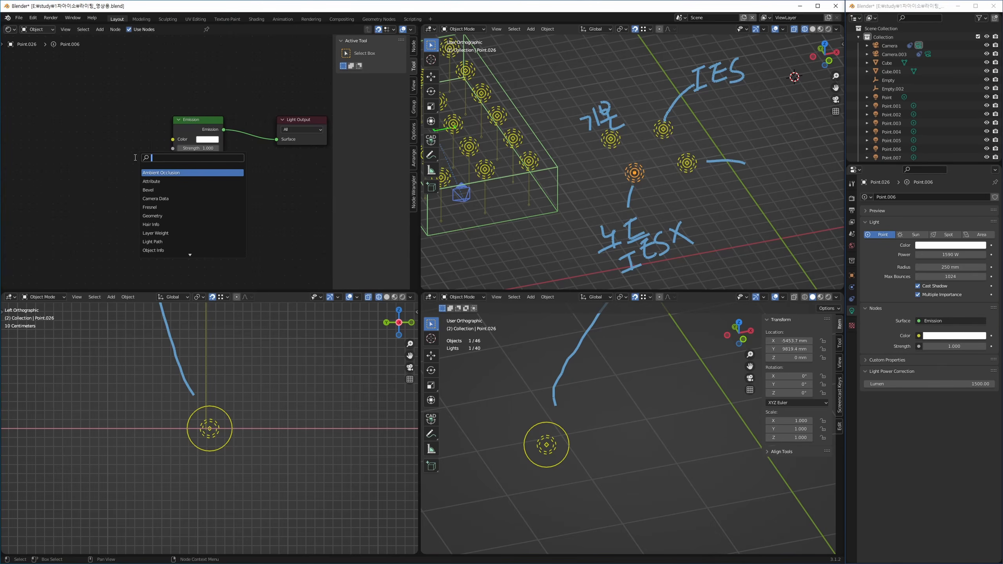
text(lack)
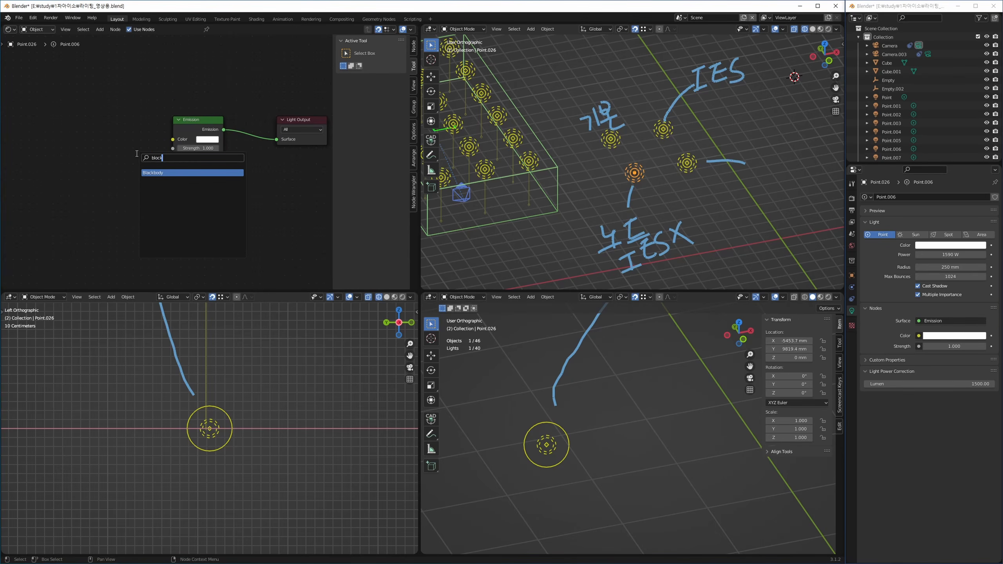
key(Return)
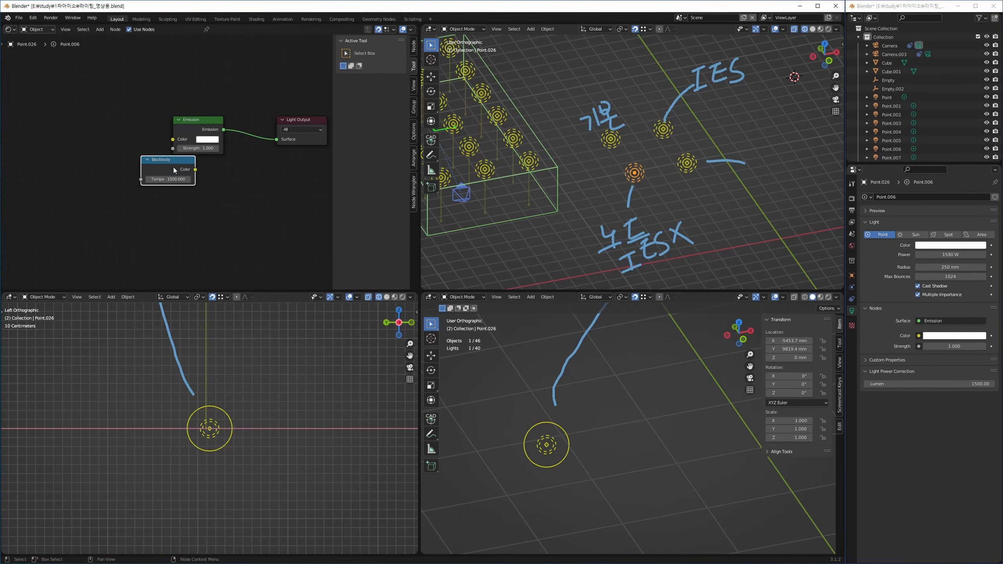
drag(174, 159, 172, 139)
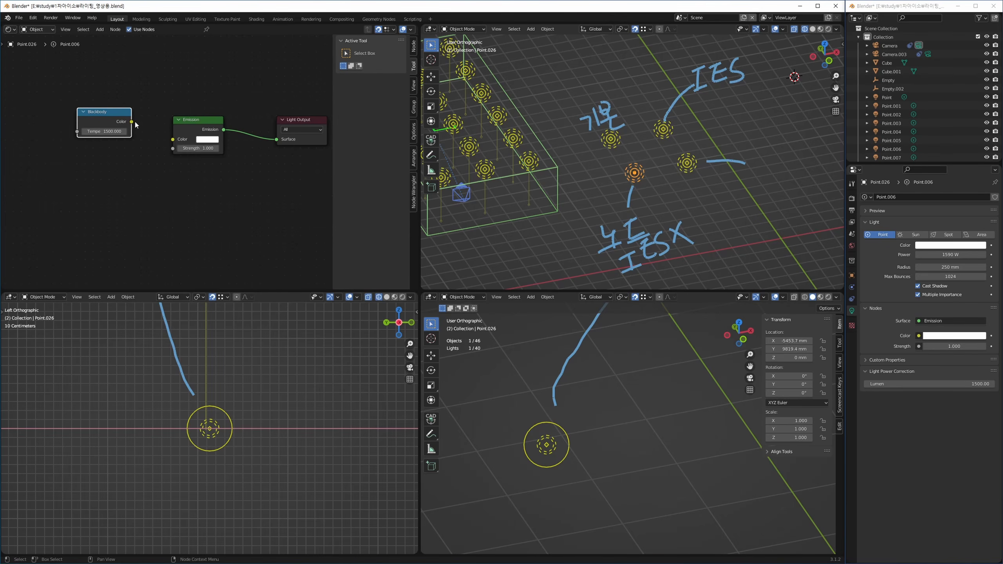
Step: Link the Blackbody color to the Emission color and set the Blackbody temperature to 4800
double_click(106, 132)
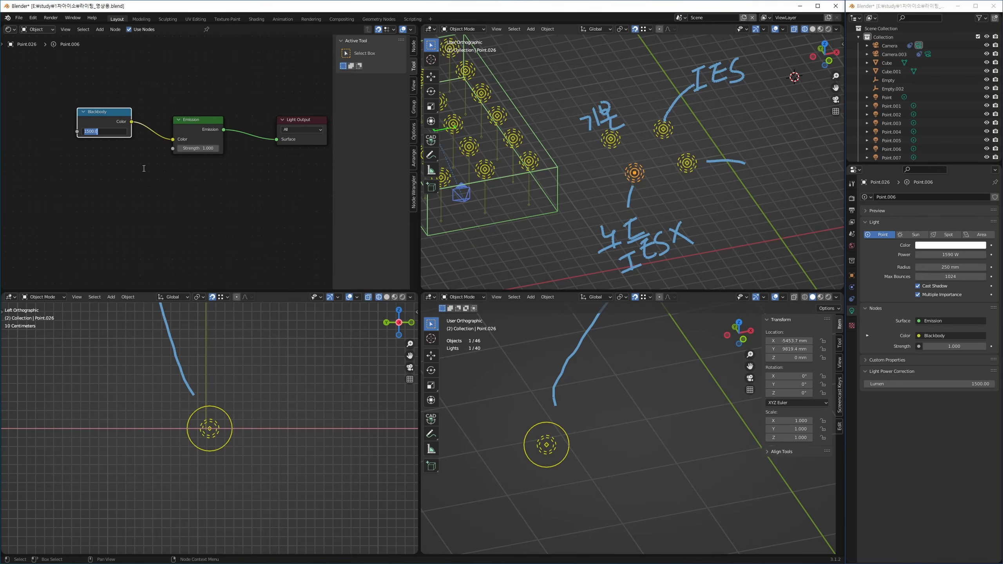
text(4800)
key(Return)
click(116, 139)
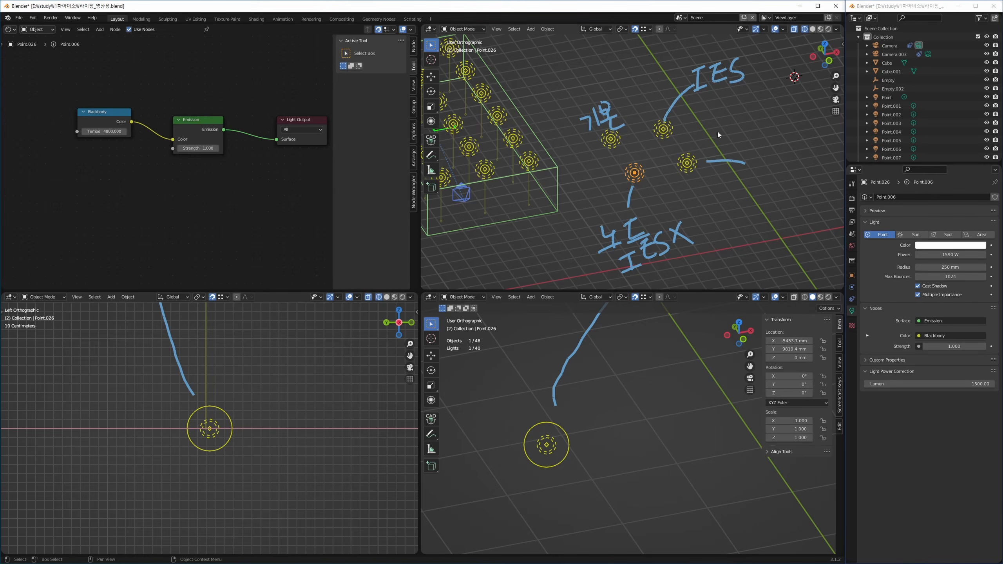
Step: Disconnect the IES Texture from the Emission strength on the duplicated IES light and compare it with the other three annotated lights
shift+middle_drag(643, 174, 652, 183)
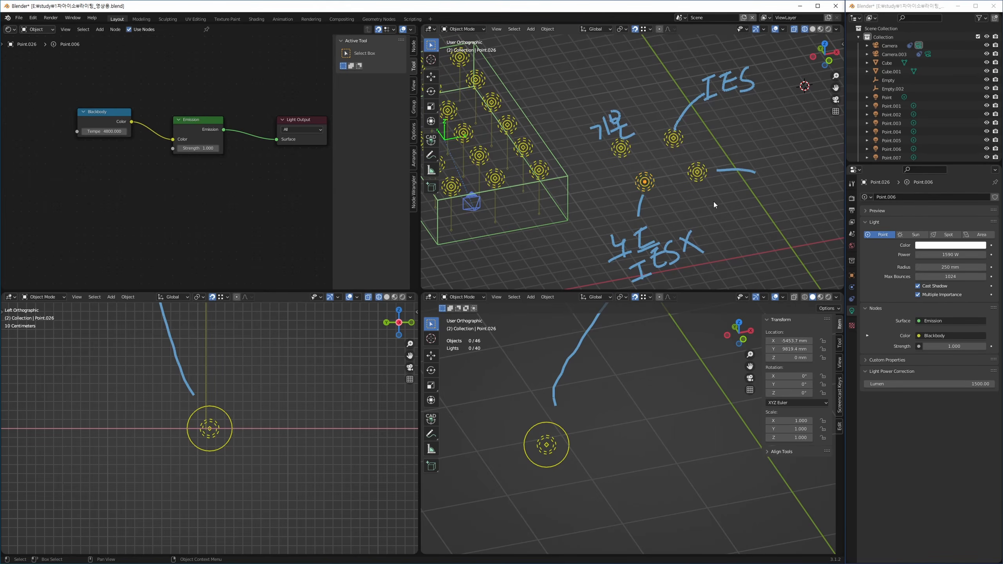
click(702, 178)
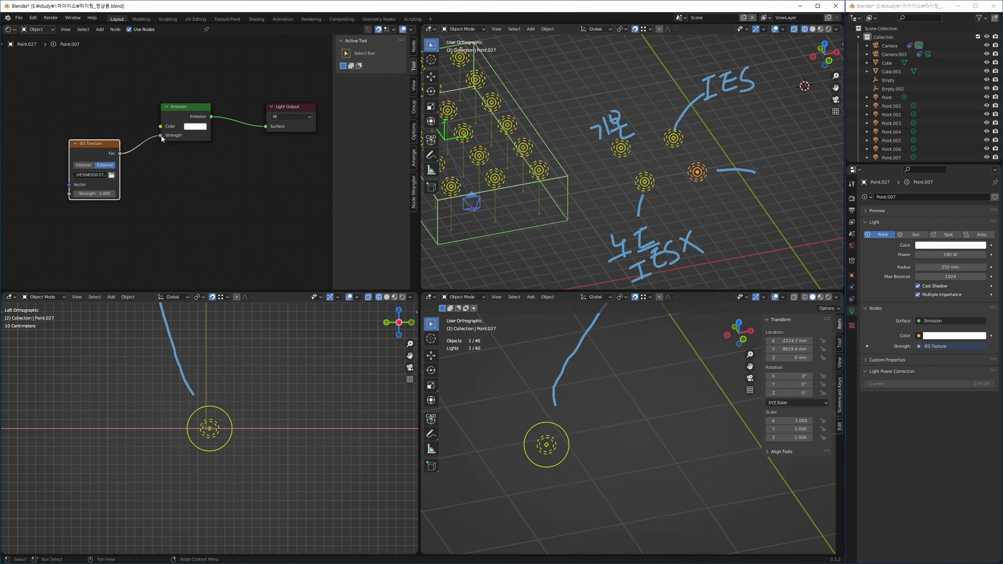
drag(160, 135, 128, 375)
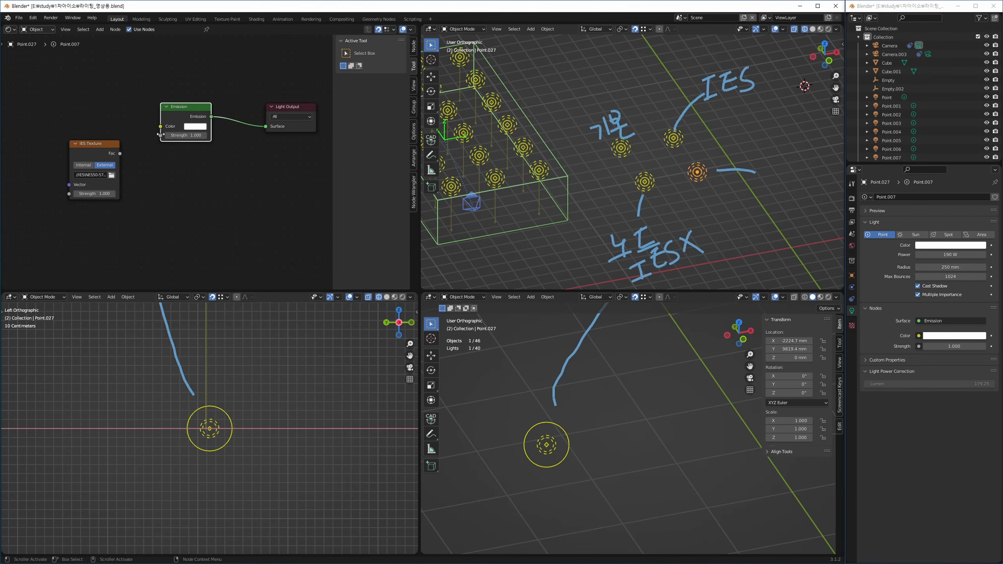
click(647, 182)
click(622, 148)
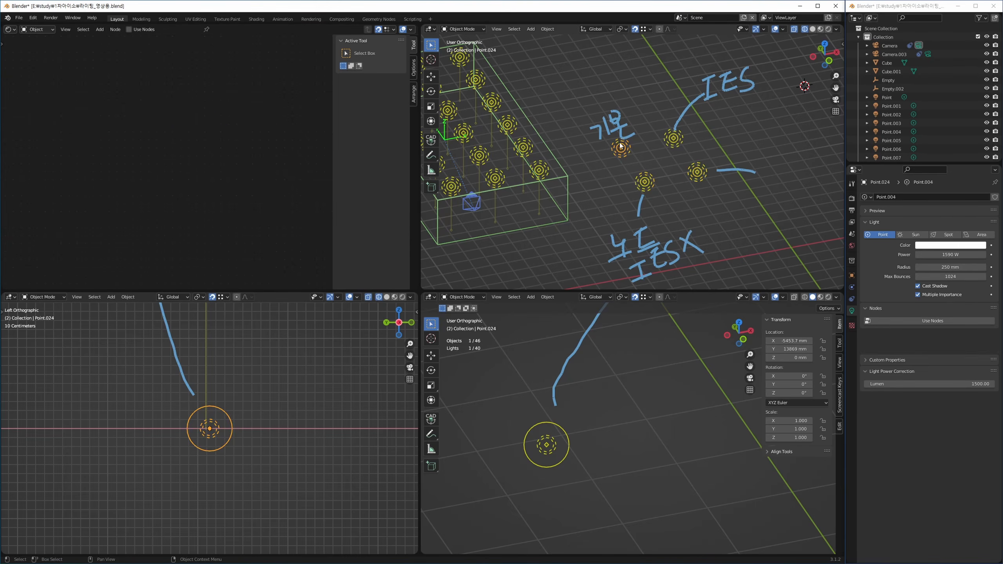
click(676, 138)
click(695, 170)
Step: Annotate the light with the unlinked texture as "IES", with a handwritten note ending in "X" beneath it
shift+middle_drag(771, 196, 749, 176)
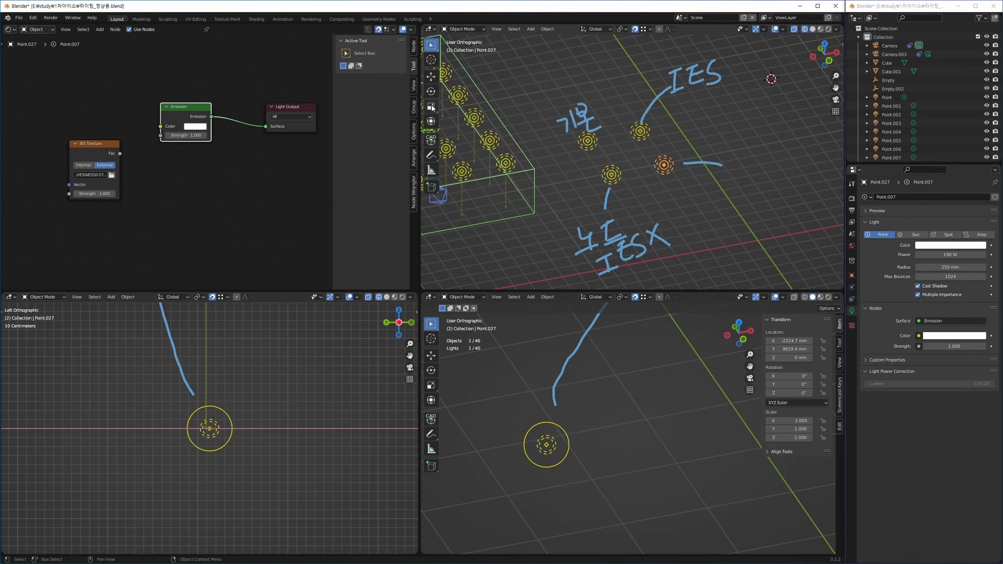
drag(730, 170, 745, 166)
mouse_move(752, 145)
mouse_down()
mouse_move(764, 134)
mouse_move(766, 164)
mouse_move(768, 149)
mouse_up()
drag(786, 138, 765, 165)
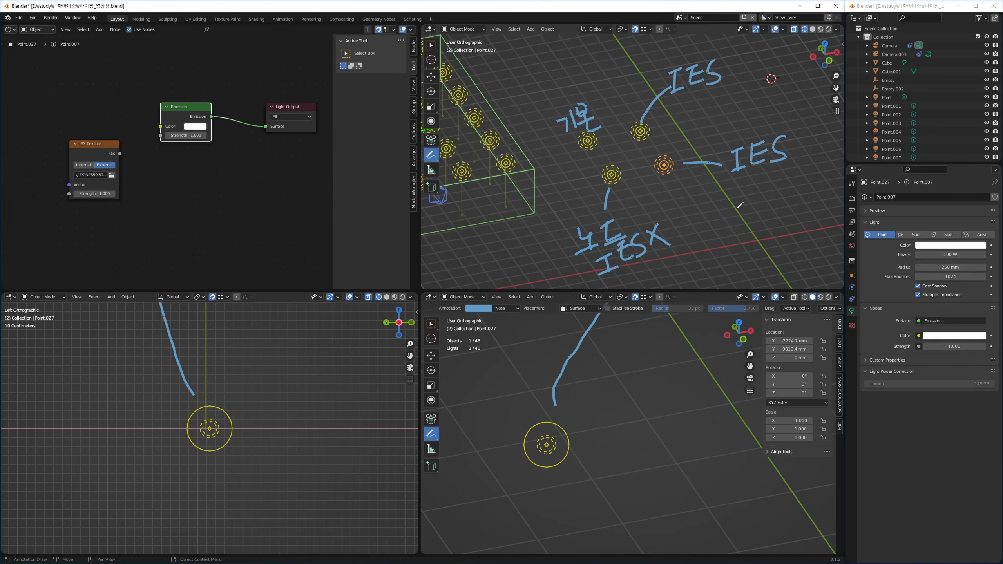
drag(726, 191, 735, 213)
mouse_move(741, 190)
mouse_down()
mouse_move(737, 222)
mouse_move(763, 202)
mouse_up()
drag(744, 222, 773, 218)
mouse_move(788, 178)
mouse_down()
mouse_move(784, 213)
mouse_move(811, 209)
mouse_up()
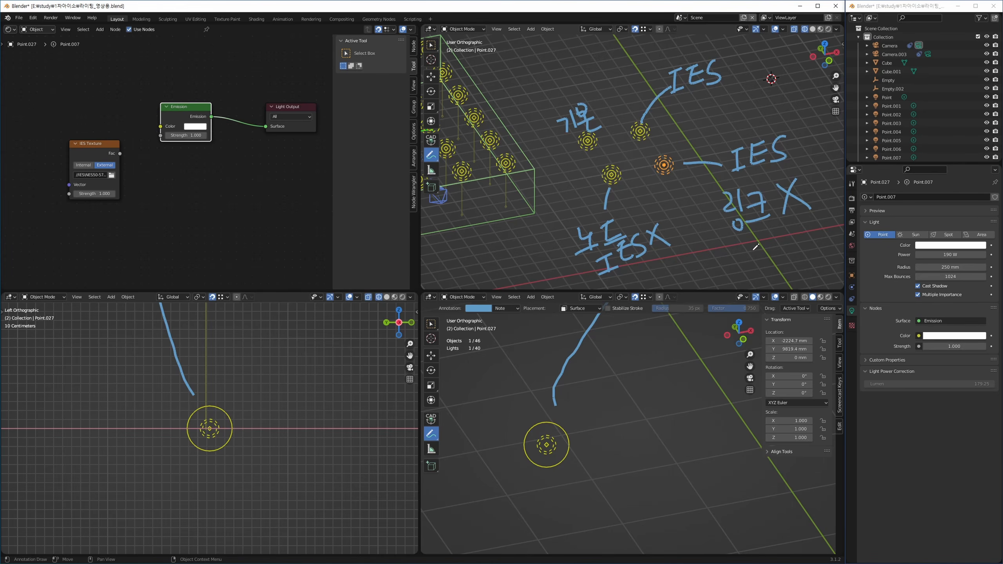
click(431, 45)
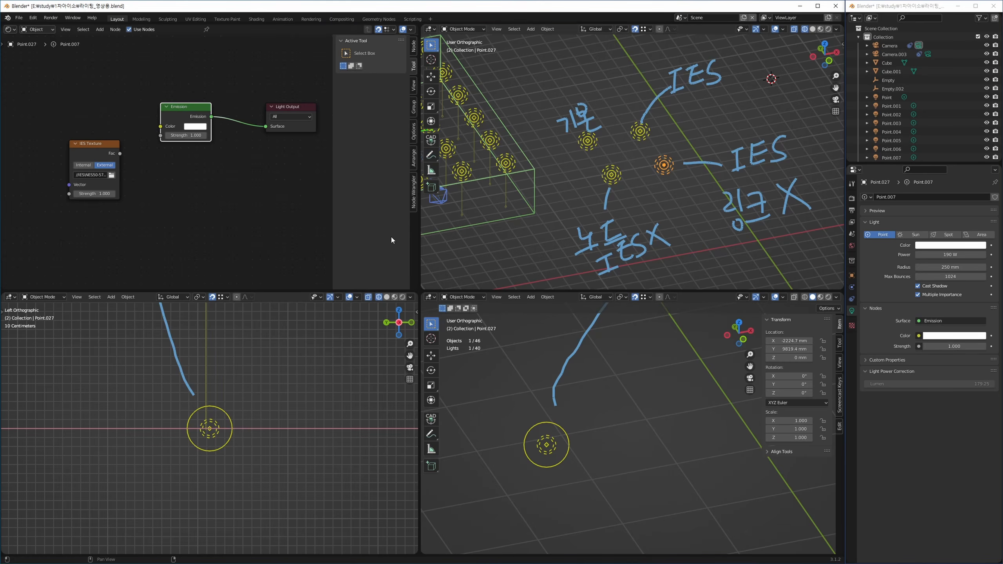
Step: Try an EV of 2 on the camera in the boxed room and settle on an EV of 1
shift+middle_drag(557, 194, 608, 185)
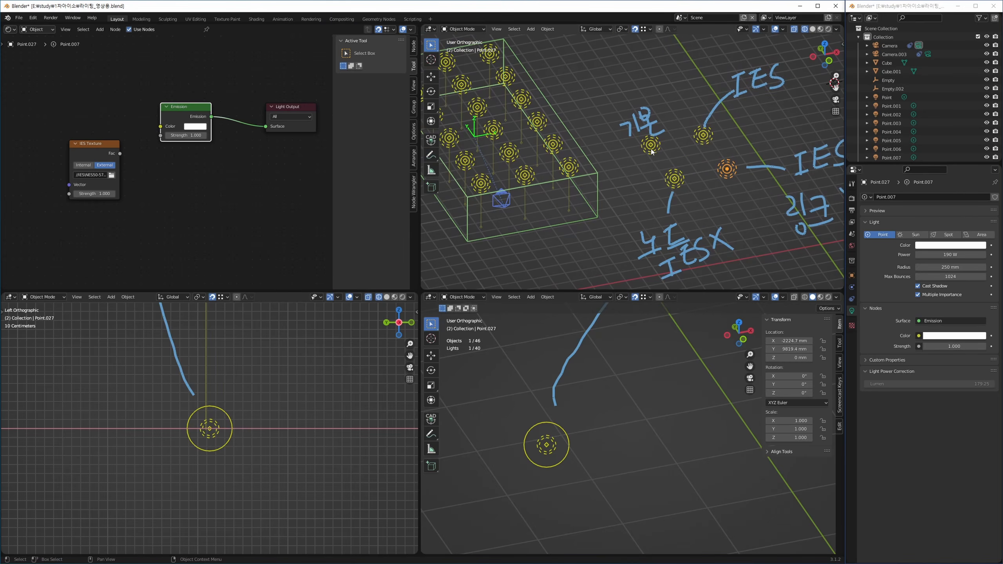
click(650, 145)
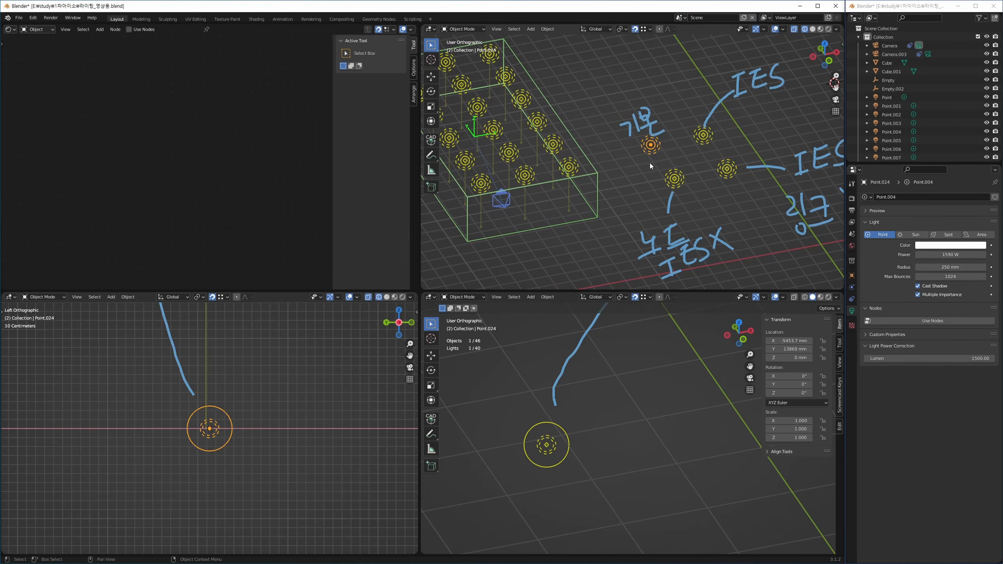
shift+middle_drag(565, 218, 585, 217)
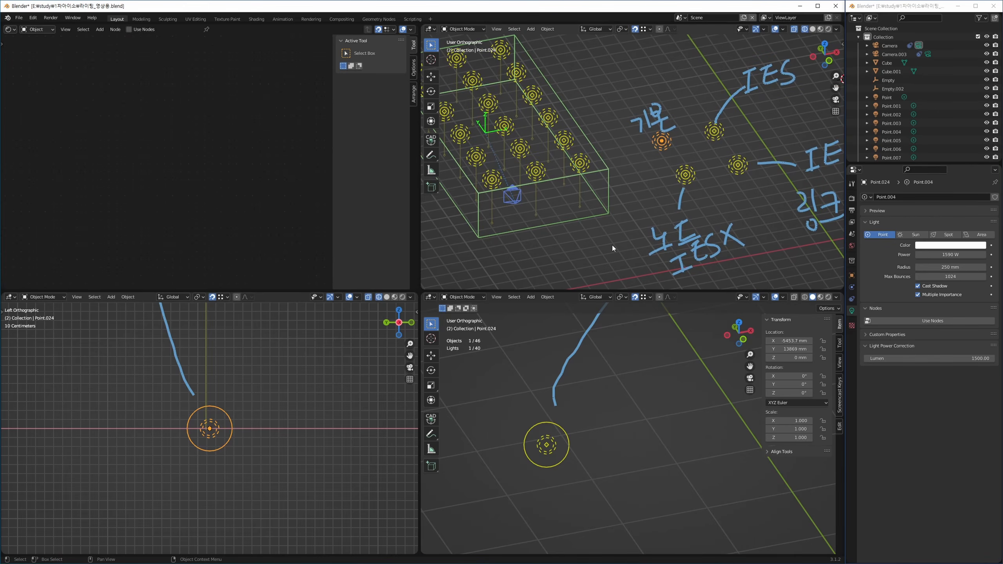
click(512, 195)
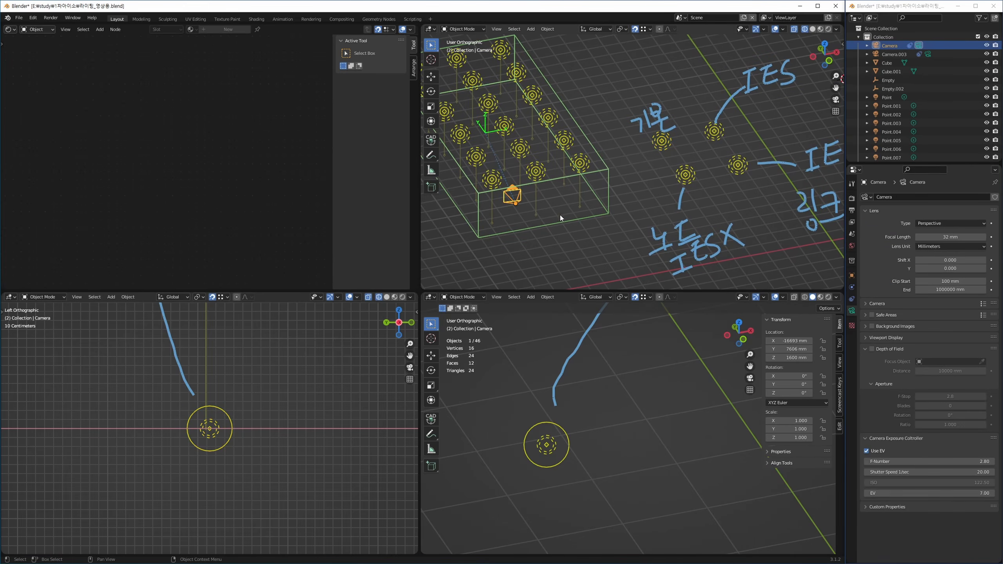
click(969, 494)
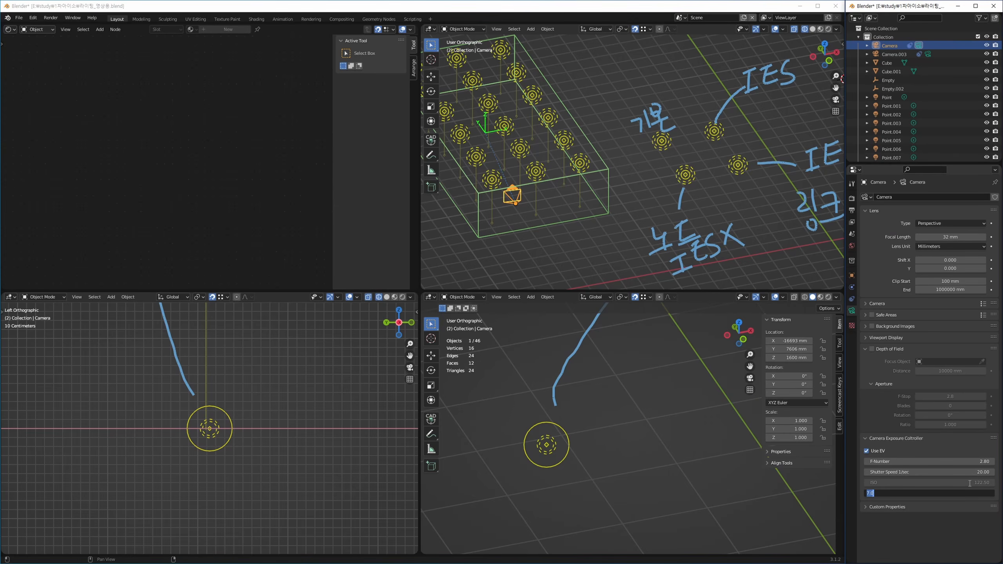
text(2)
key(Return)
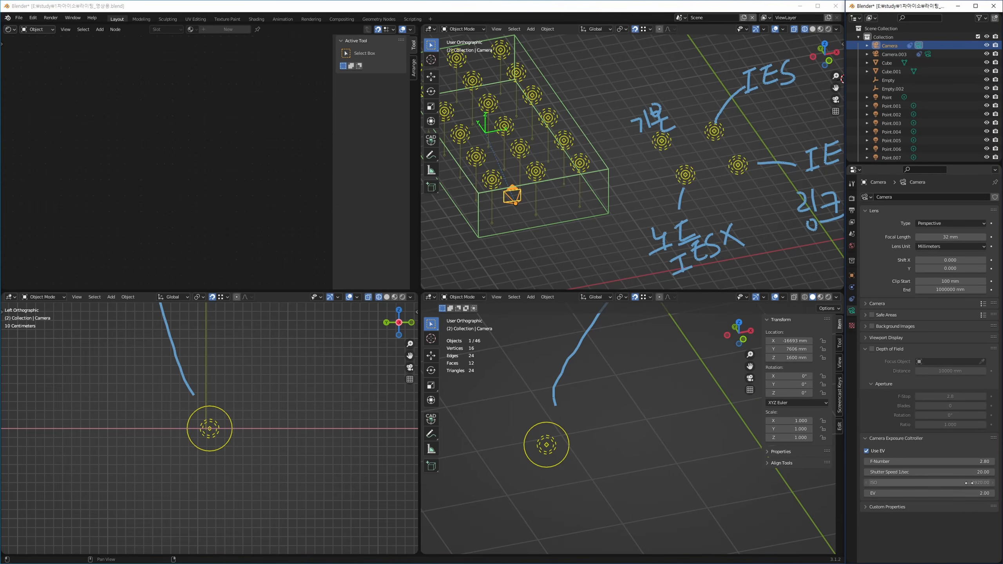
click(947, 490)
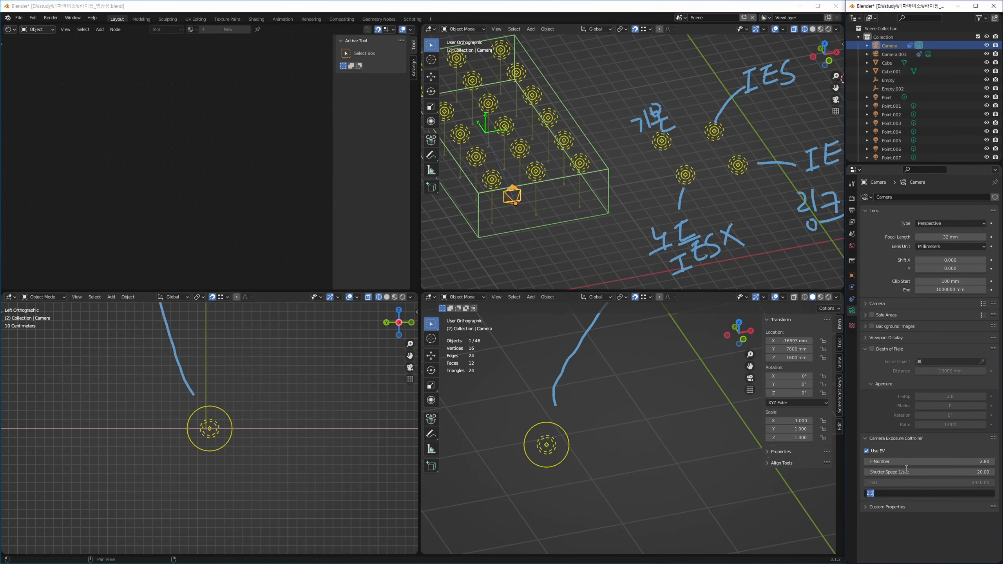
text(1)
key(Return)
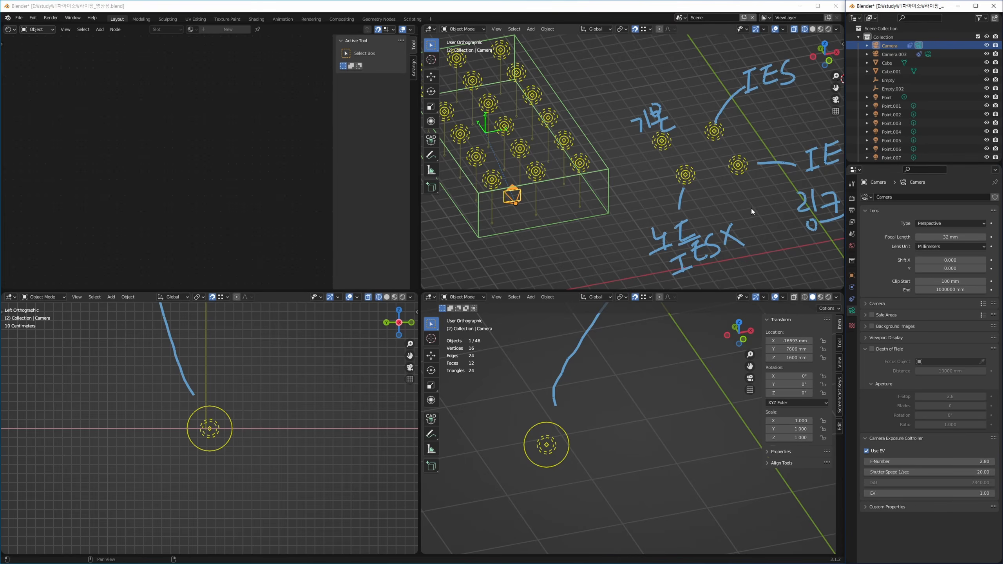
Step: Annotate "2' = 2" beside the IES light, with the second 2 circled
click(662, 140)
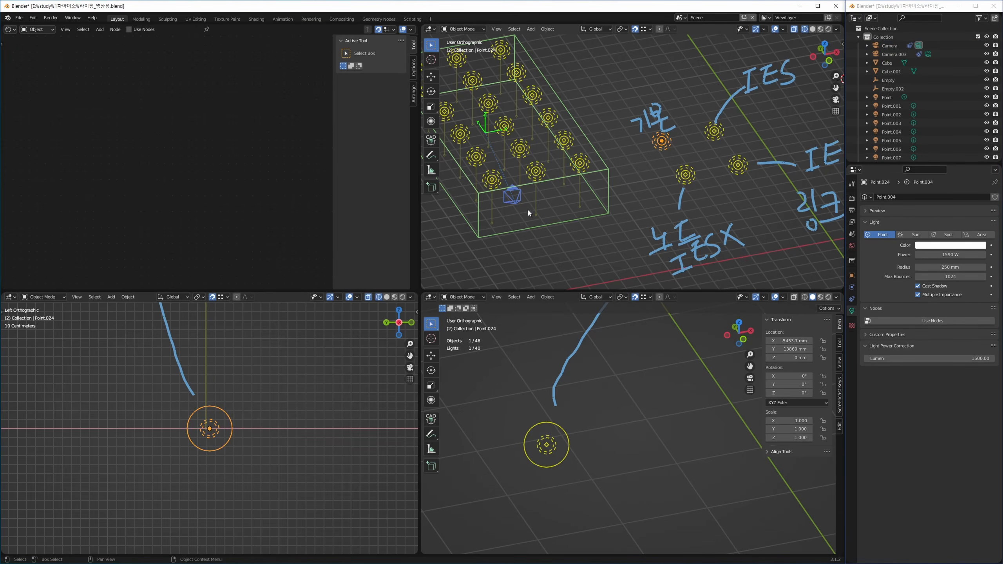
click(515, 201)
key(shift+space)
key(d)
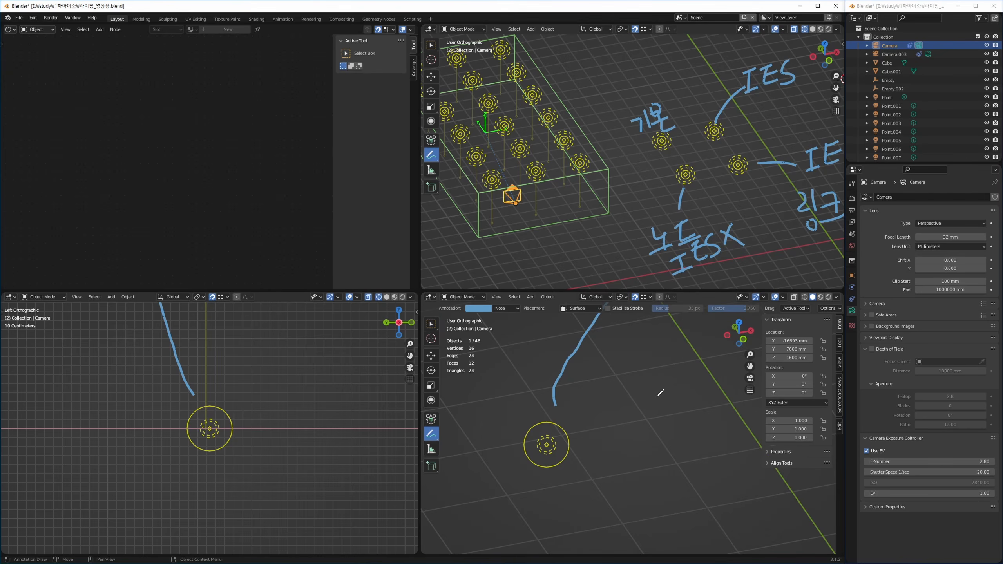
mouse_move(628, 418)
mouse_down()
mouse_move(634, 434)
mouse_move(661, 445)
mouse_up()
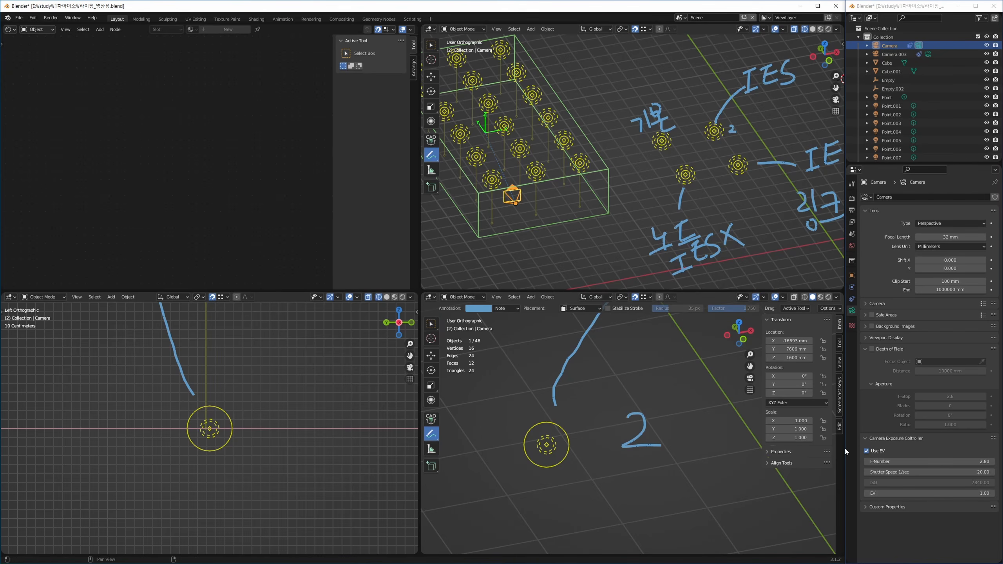
mouse_move(655, 390)
mouse_down()
mouse_move(654, 401)
mouse_move(701, 423)
mouse_up()
mouse_move(705, 401)
mouse_down()
mouse_move(719, 396)
mouse_move(734, 432)
mouse_move(707, 451)
mouse_move(727, 470)
mouse_move(733, 380)
mouse_up()
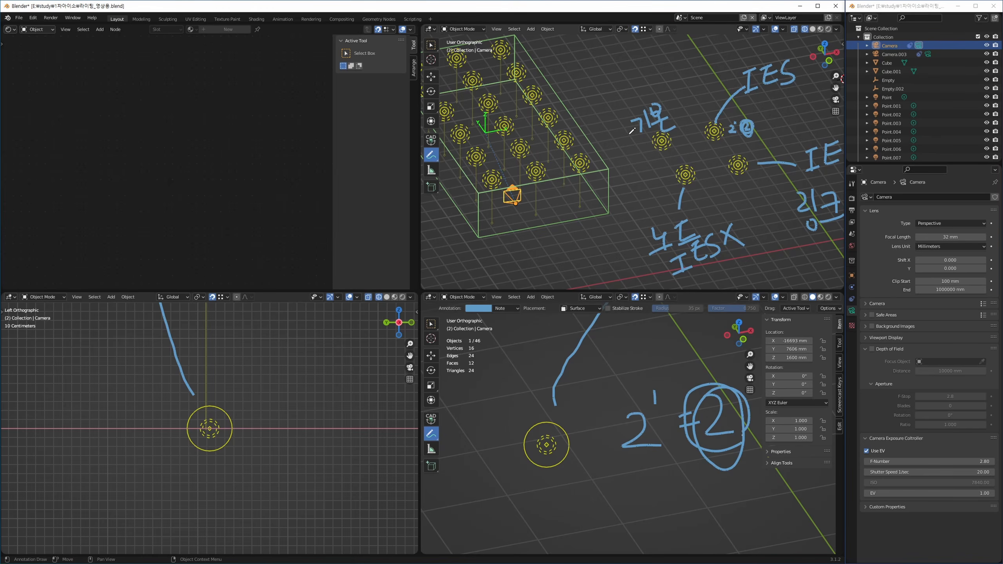
click(431, 45)
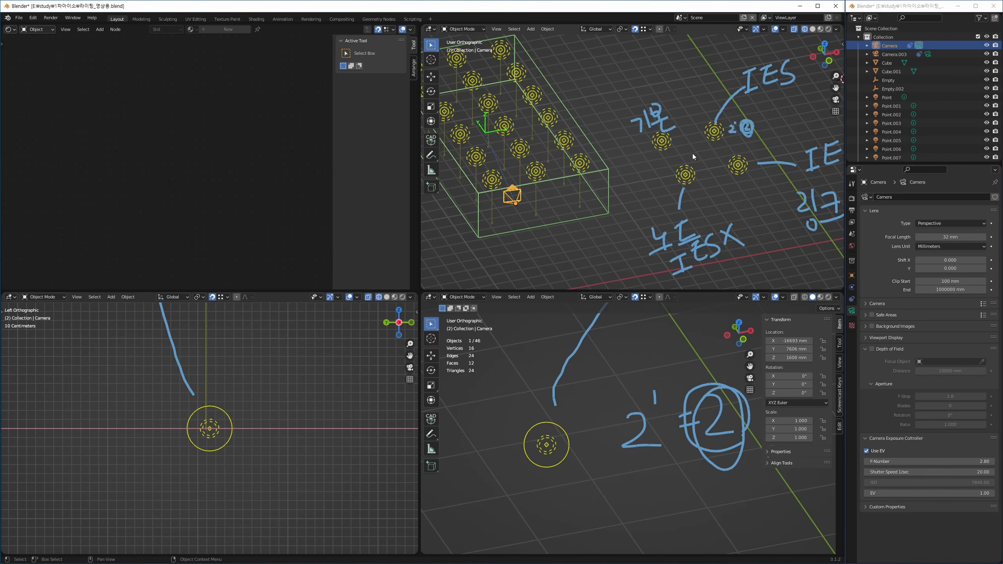
Step: Render the frame after checking the basic light, and move the render window clear of the light properties
click(666, 147)
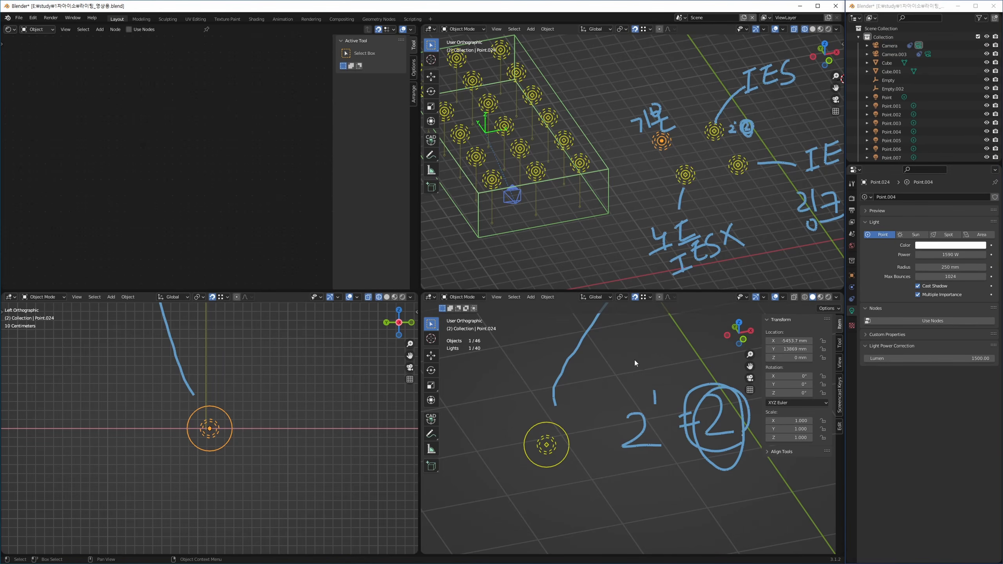
shift+middle_drag(635, 360, 640, 378)
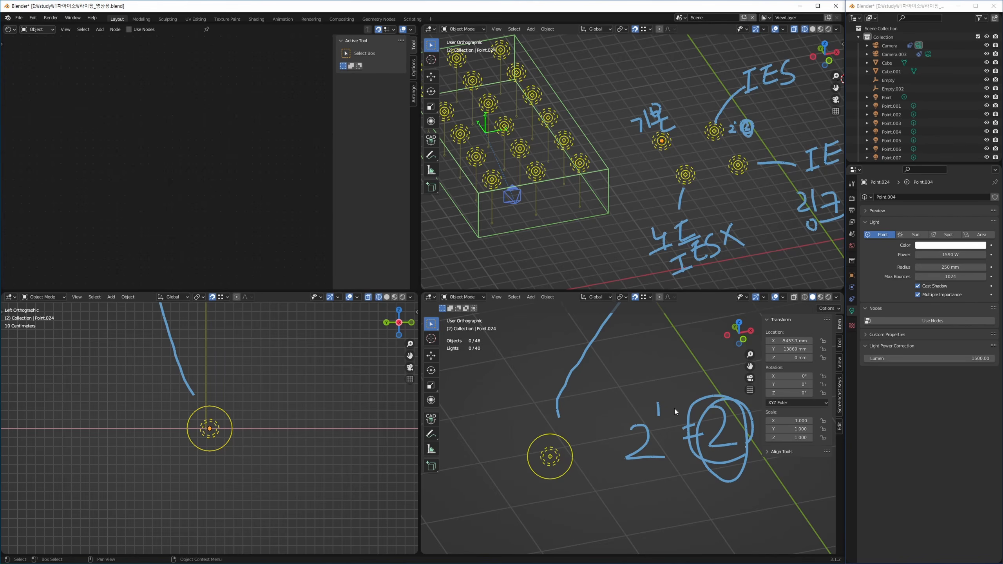
key(F12)
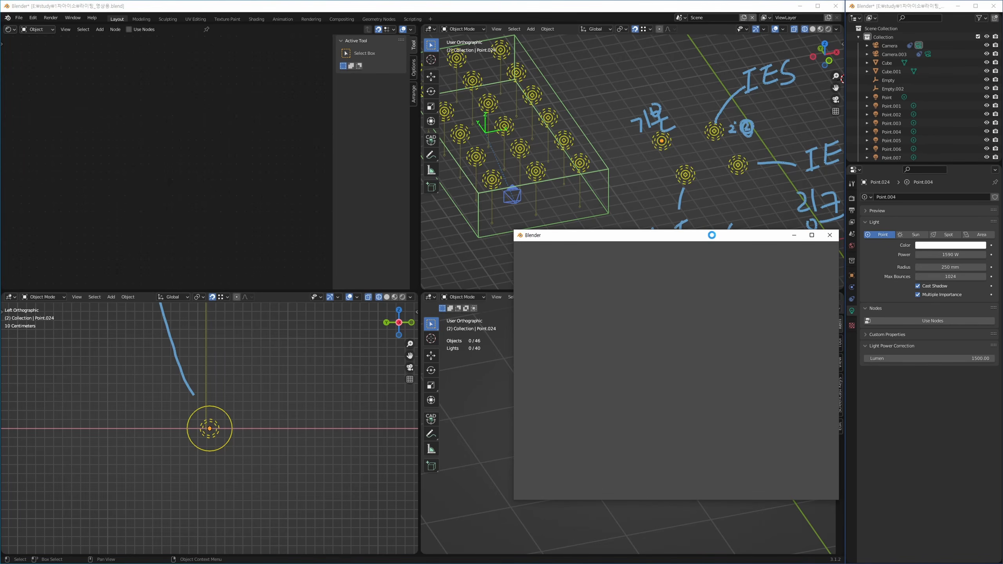
drag(714, 237, 403, 226)
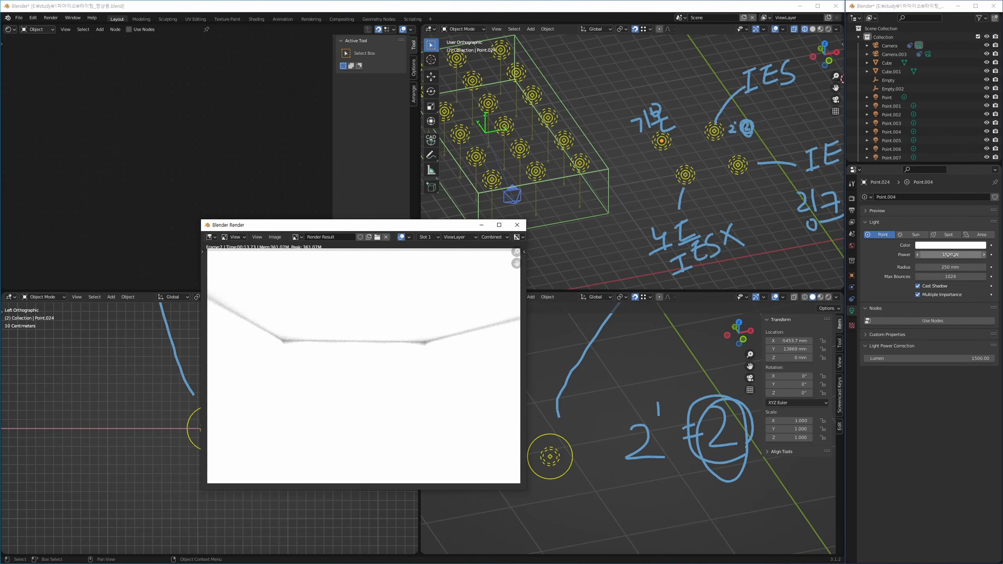
Step: Try a power of 95 W on the light annotated "IES" and render the frame
click(714, 130)
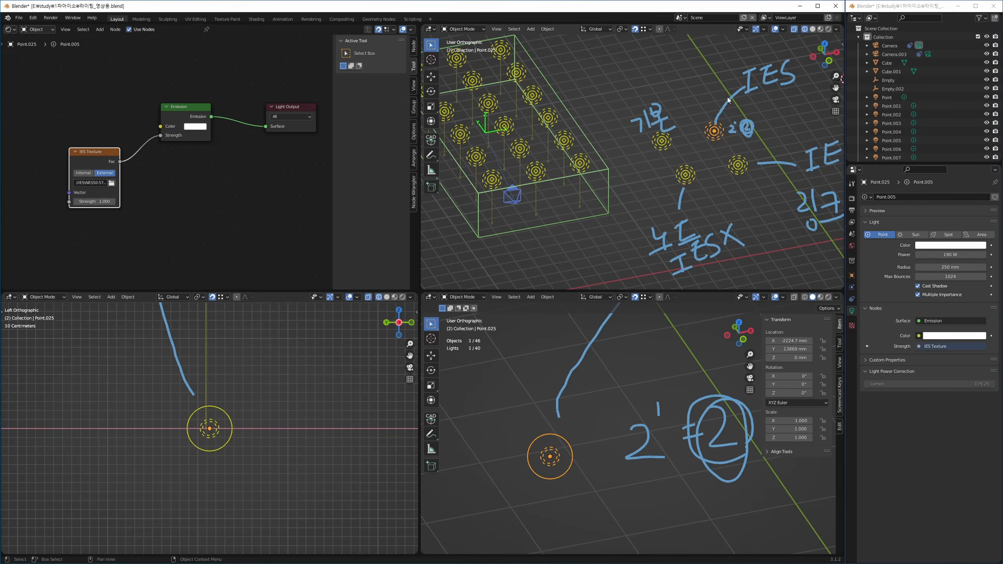
click(945, 255)
text(95)
key(Return)
key(F12)
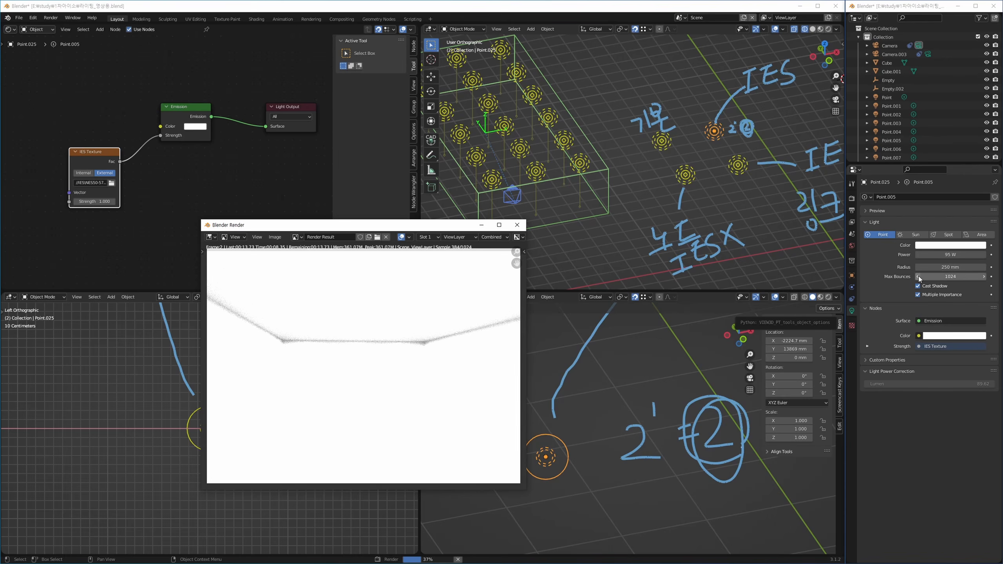
key(Escape)
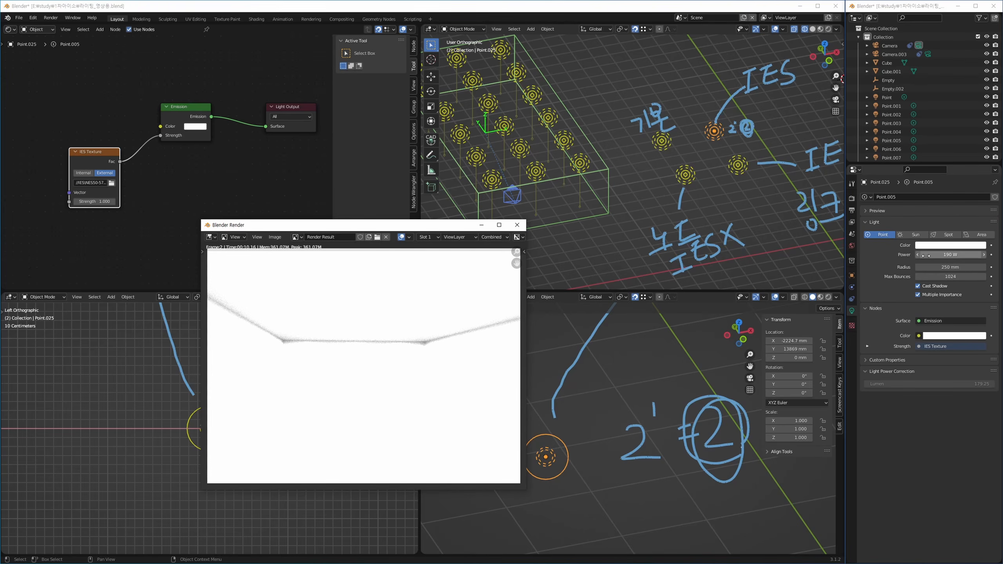
Step: Try a power of 800 W on the IES light, undo it, render the frame again and close the render
click(945, 255)
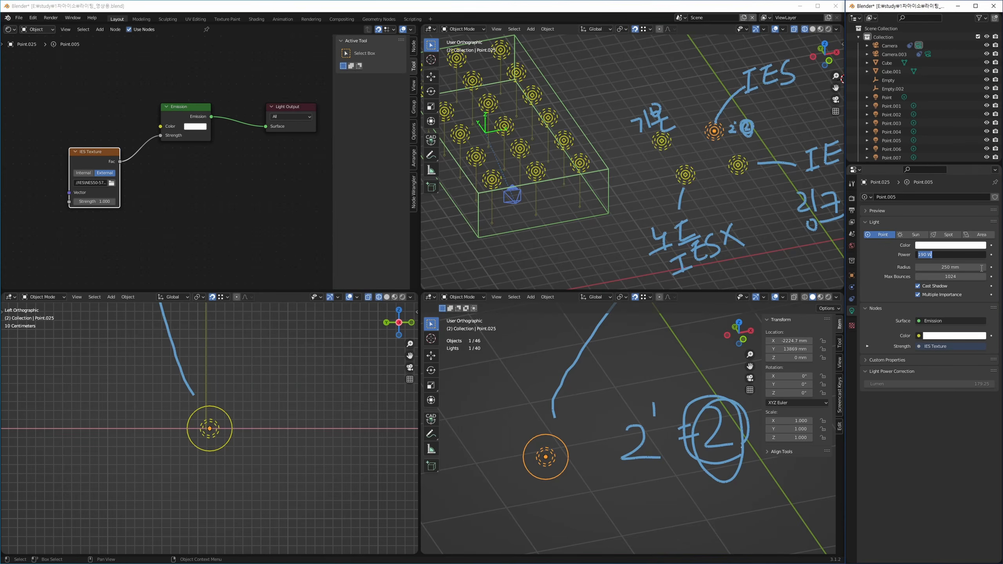
text(800)
key(Return)
key(ctrl+z)
key(F12)
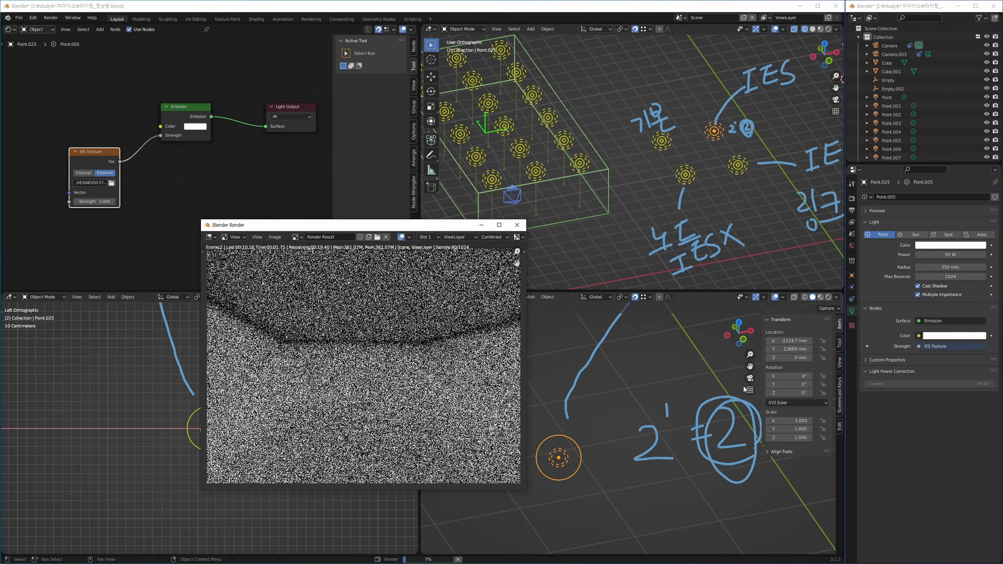
drag(950, 253, 954, 254)
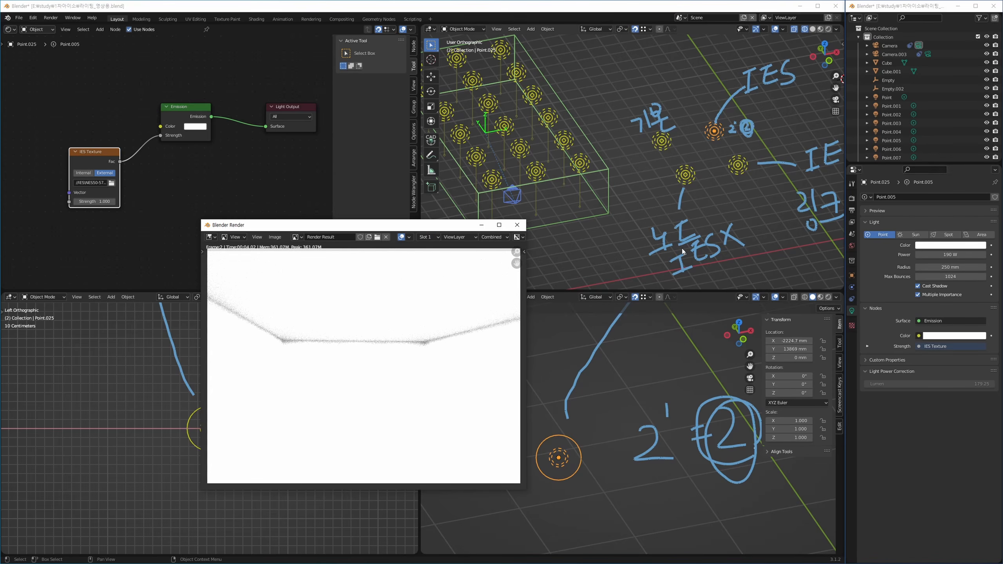
click(517, 225)
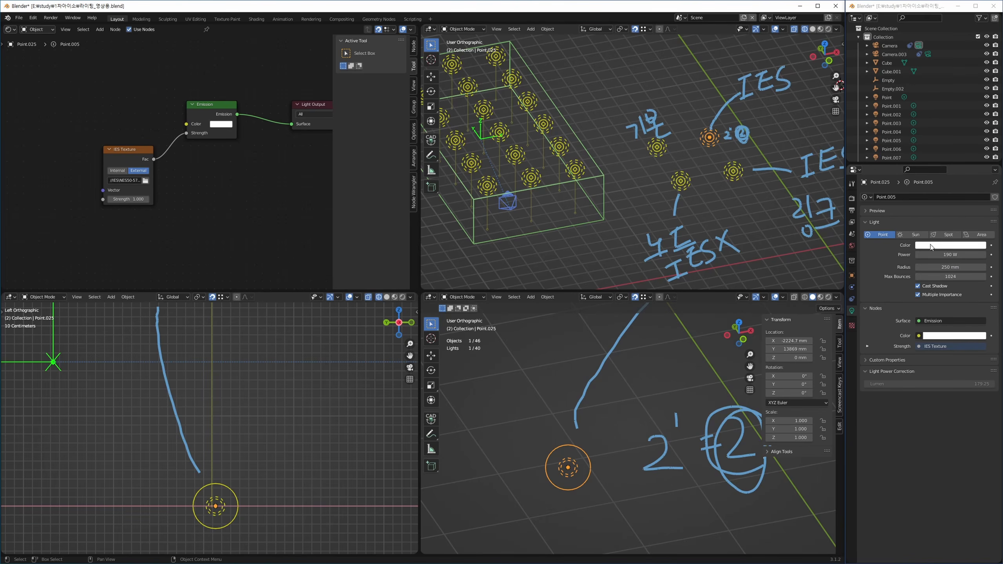
Step: Select one of the IES-textured lights inside the boxed room and render the frame to check its power during rendering
click(130, 159)
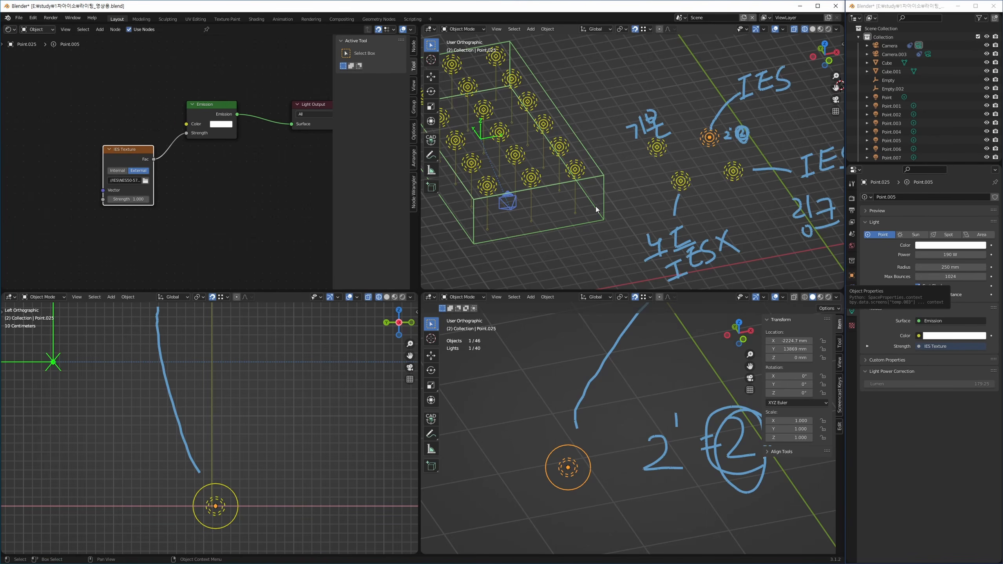
middle_drag(595, 206, 597, 188)
click(557, 173)
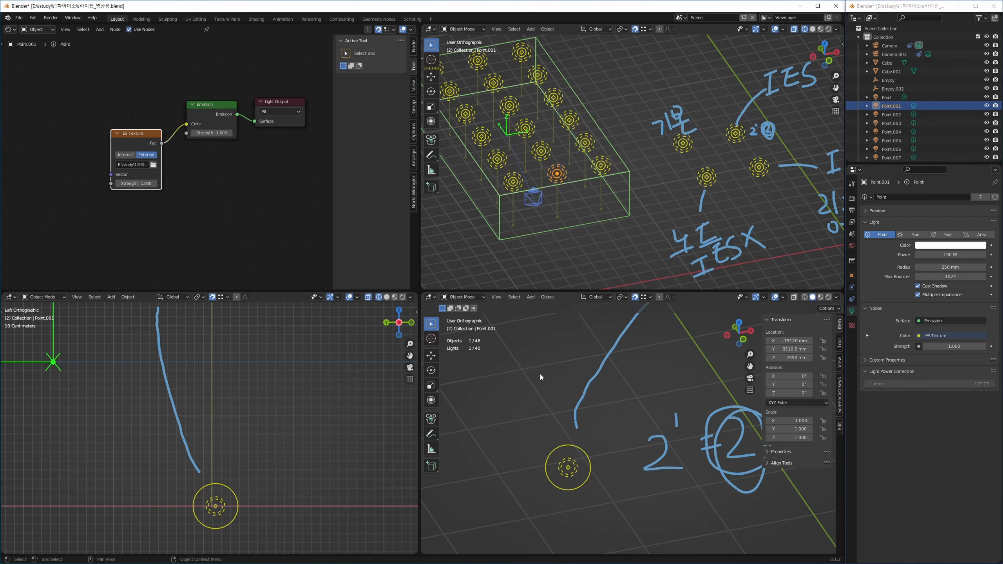
shift+middle_drag(540, 377, 550, 378)
key(F12)
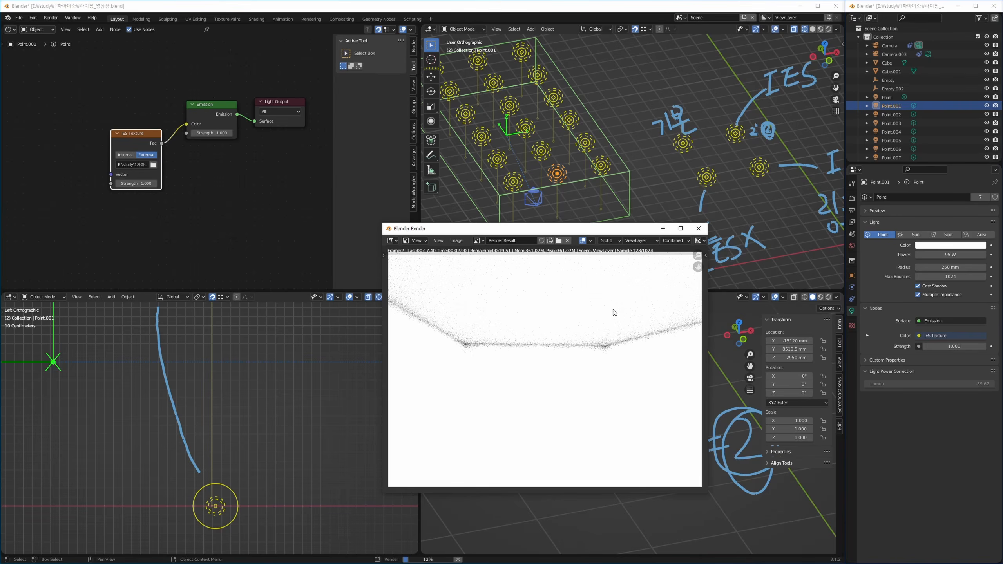
Step: Close the current render, try an IES Texture strength of 0.2 on the boxed room's light and render the frame
key(Escape)
click(698, 228)
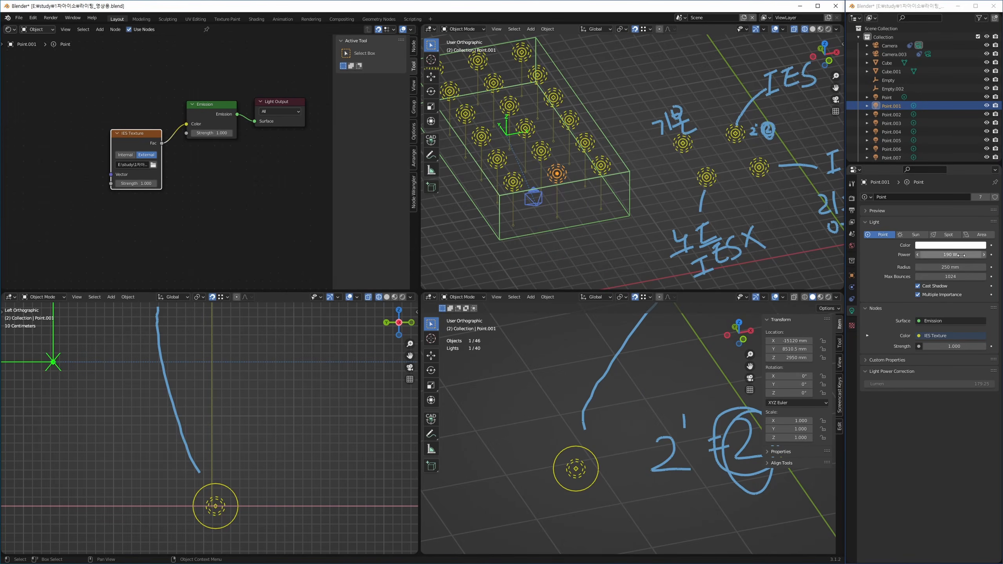
click(144, 184)
text(0.2)
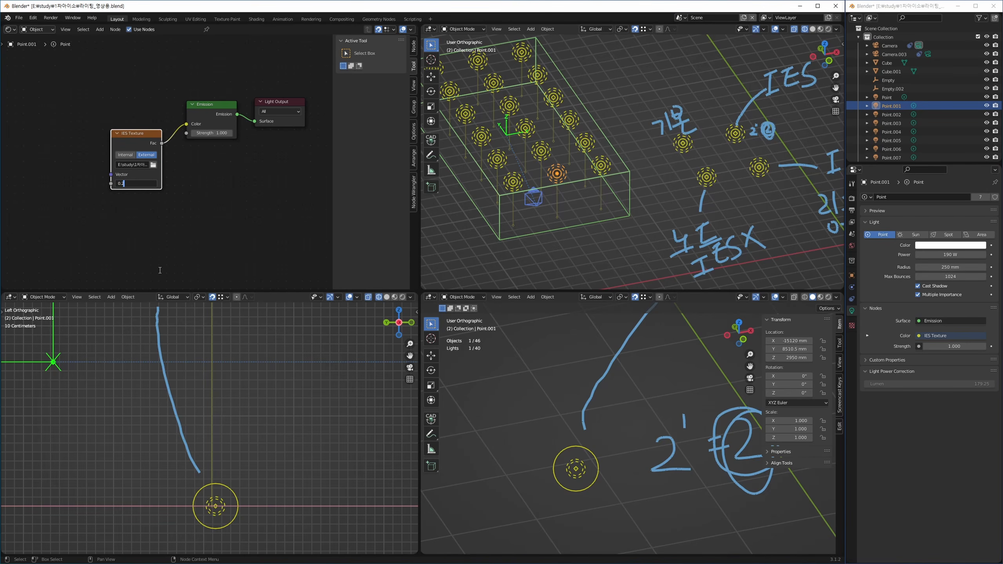
key(Return)
shift+middle_drag(605, 238, 619, 228)
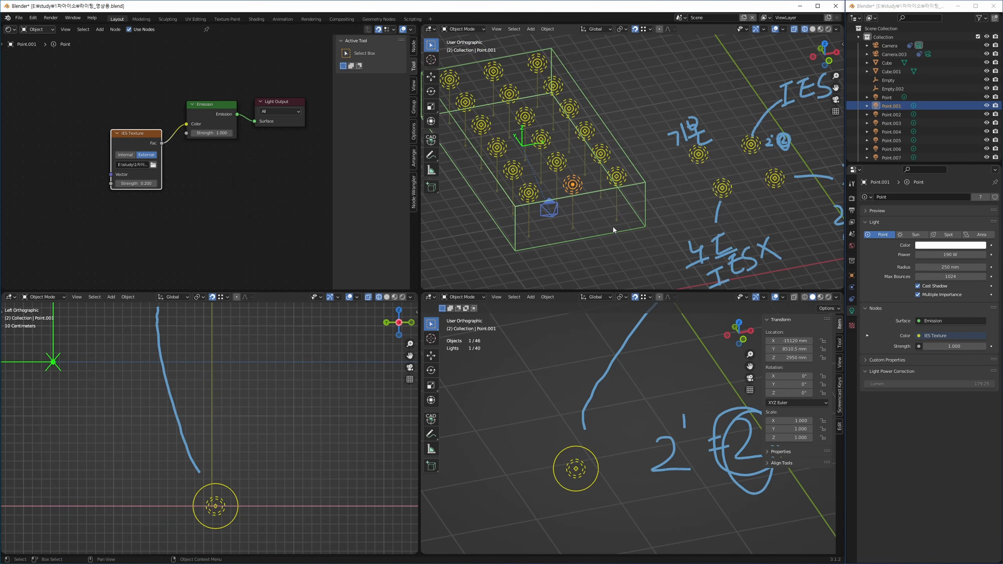
key(F12)
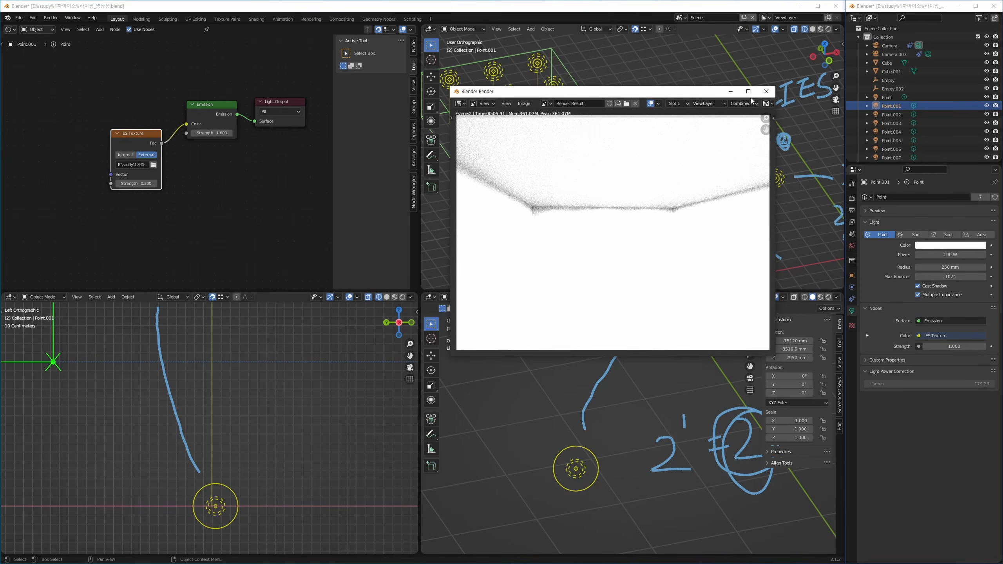
click(765, 92)
Step: Try an IES Texture strength of 0.001 on the same light, render the frame and close the render
key(ctrl+z)
click(155, 186)
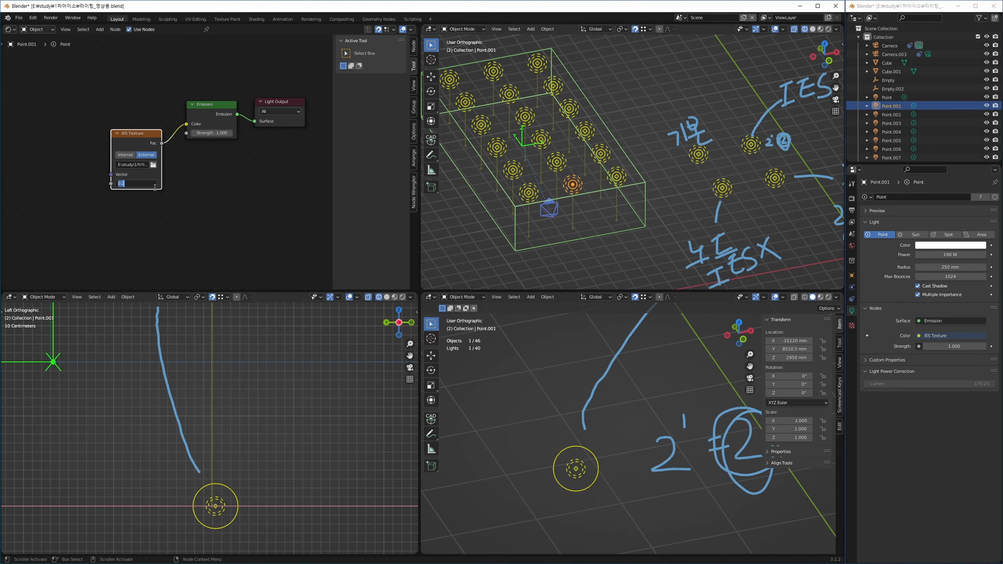
text(0.001)
key(Return)
shift+middle_drag(607, 200, 624, 192)
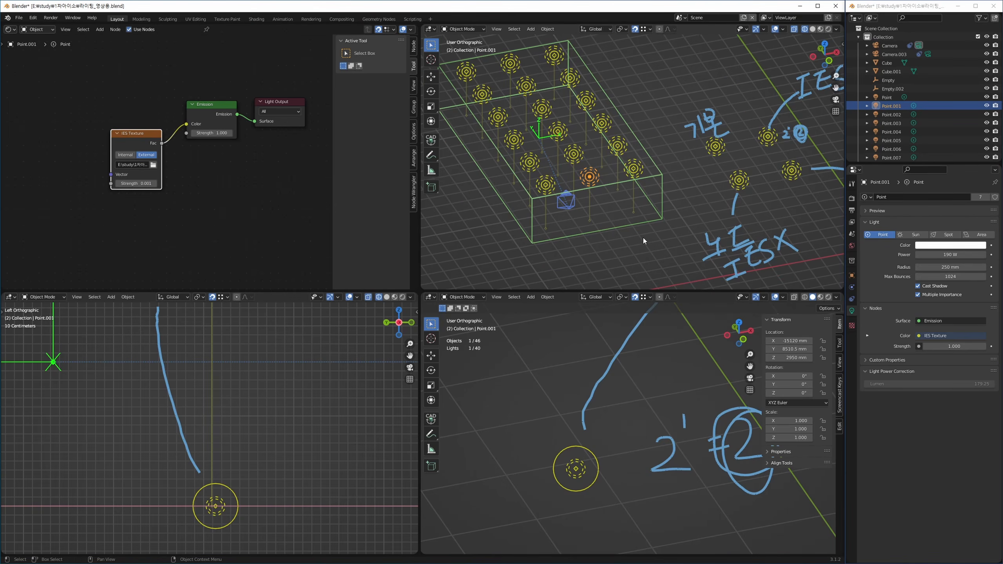
shift+middle_drag(642, 238, 658, 219)
key(F12)
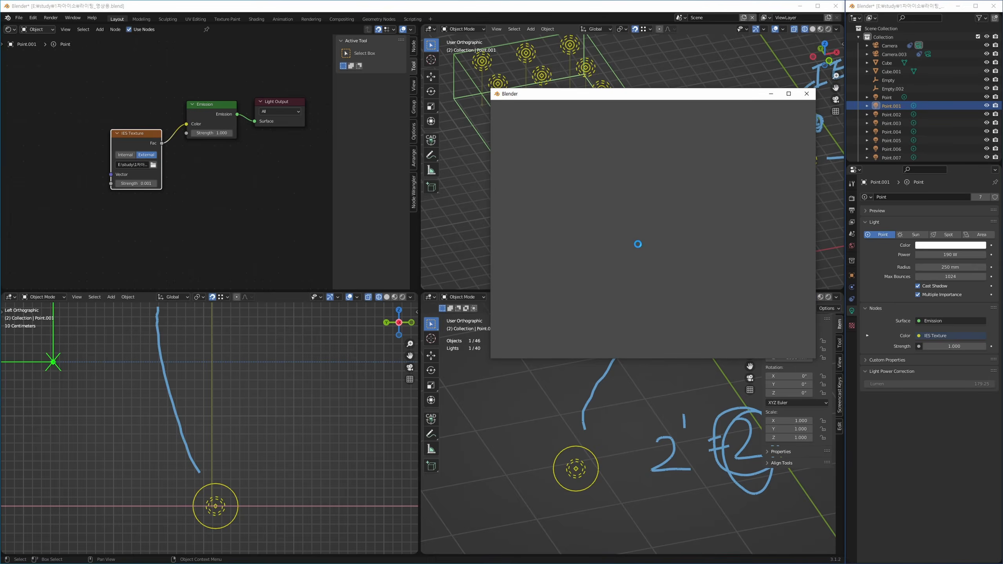
click(813, 95)
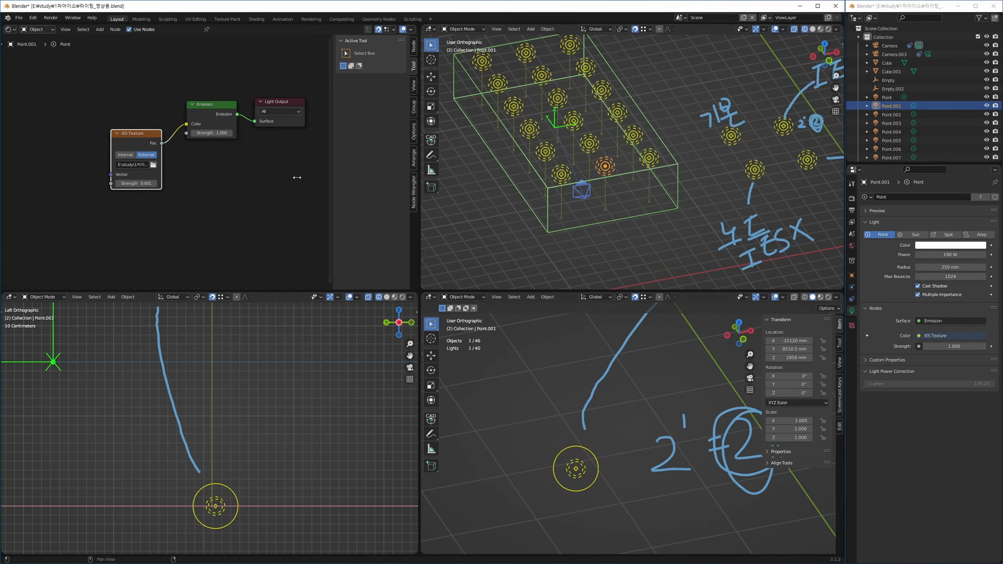
Step: Reconnect the IES Texture's Fac output from the Emission color to its strength, render the frame and close the render
drag(162, 144, 172, 114)
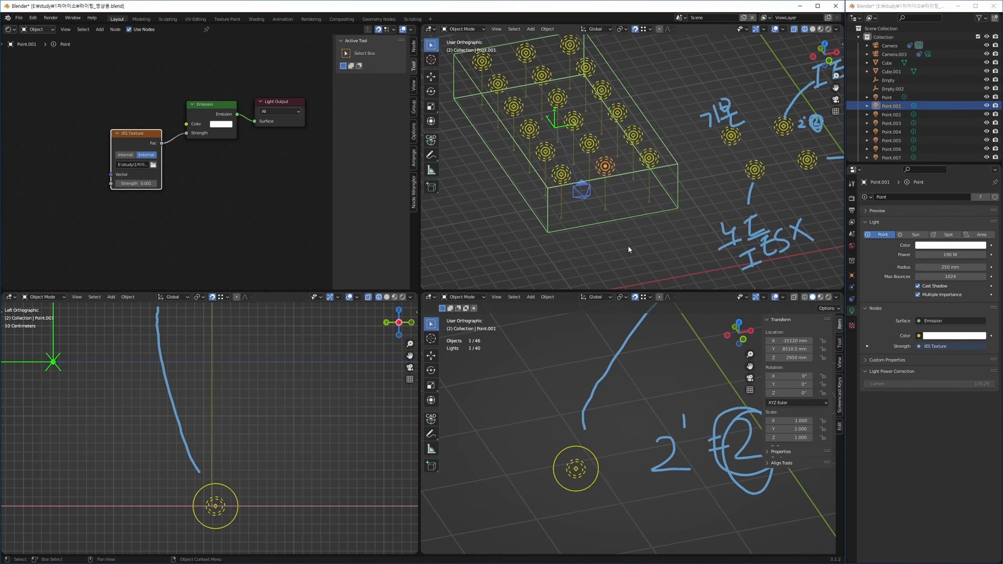
key(F12)
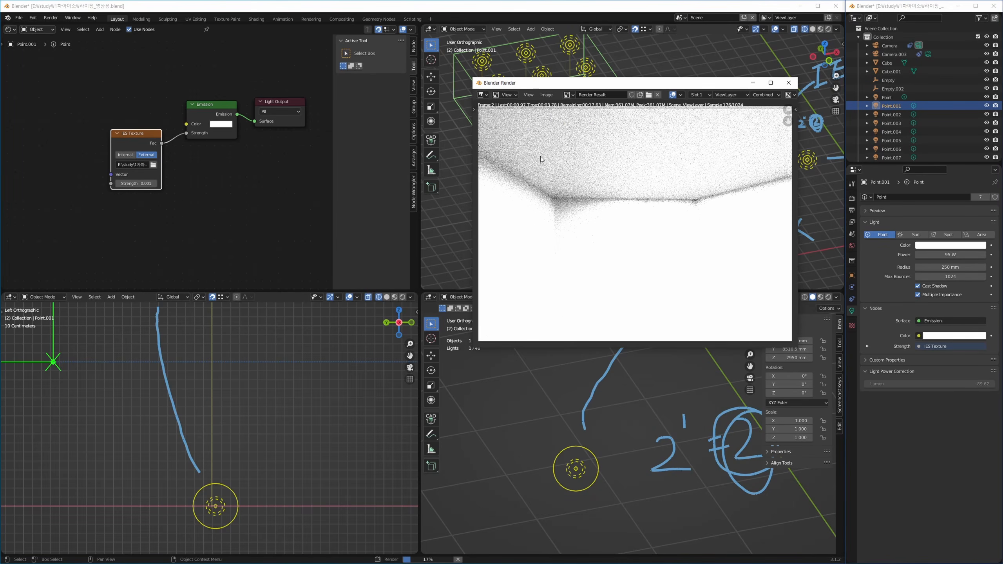
key(Escape)
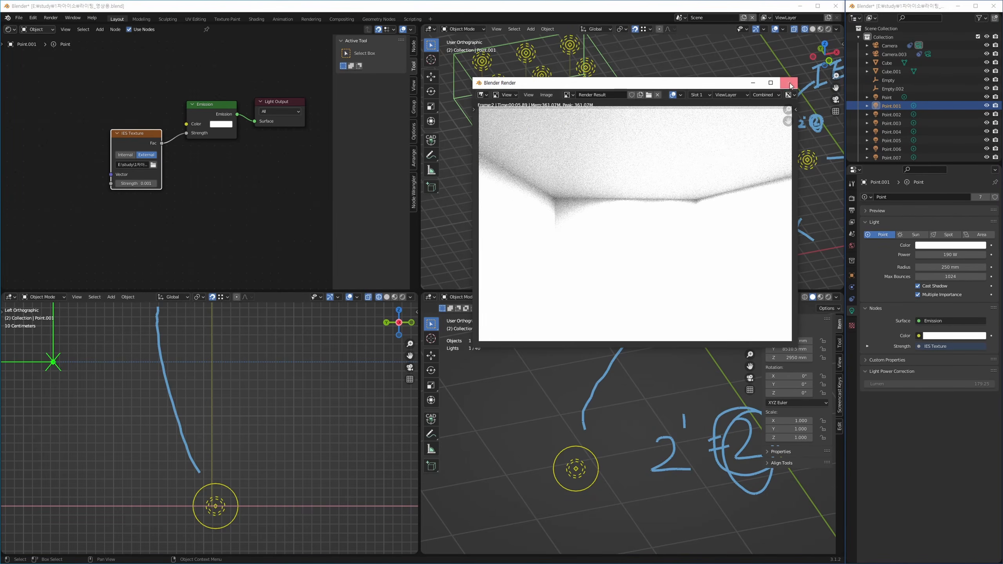
click(790, 84)
Step: Set the IES Texture strength to 1, render the frame and close the render
click(138, 183)
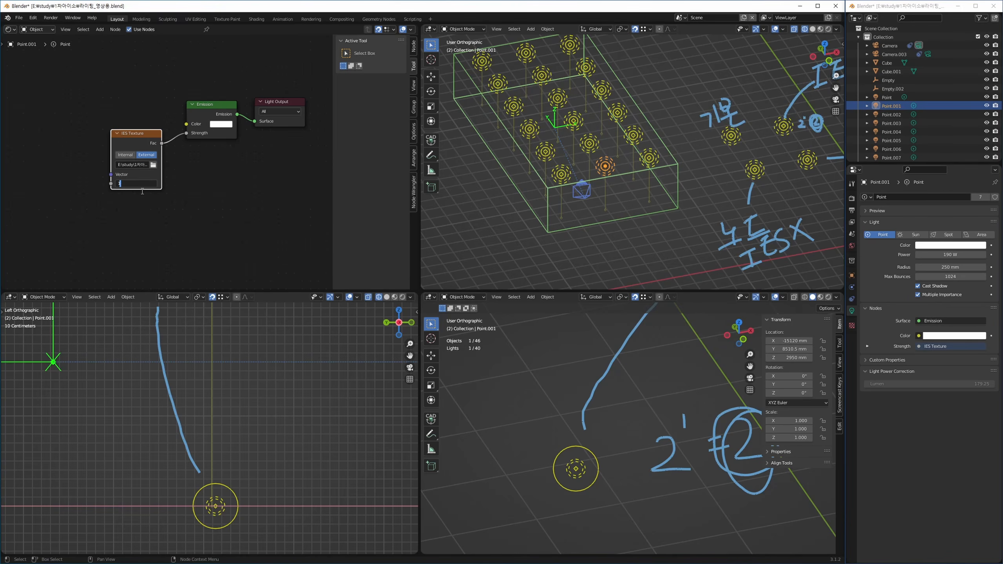
text(1)
key(Return)
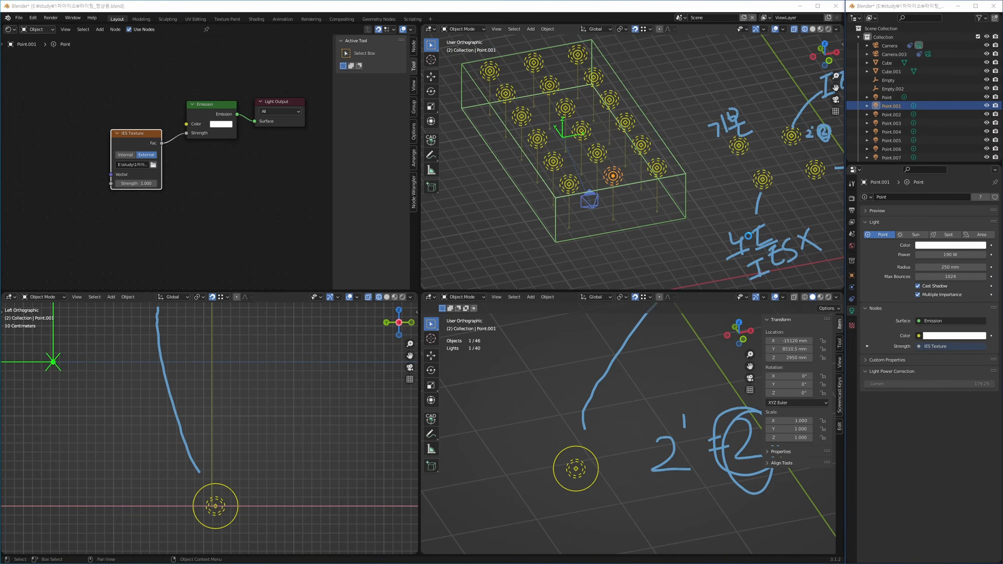
key(F12)
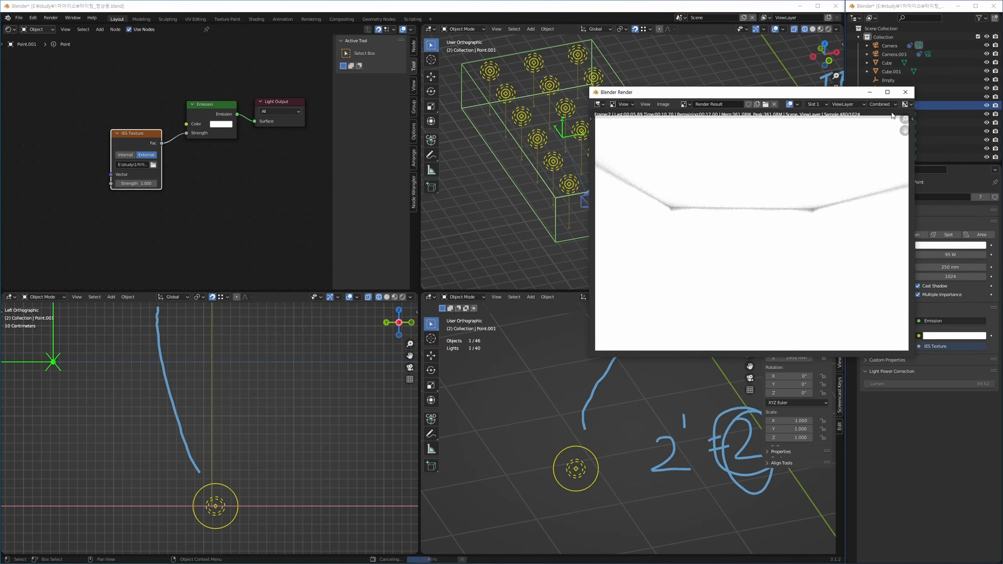
click(905, 93)
Step: Select the blackbody light annotated "IESX" outside the room, render the frame to check its power and close the render
scroll(635, 175, up, 4)
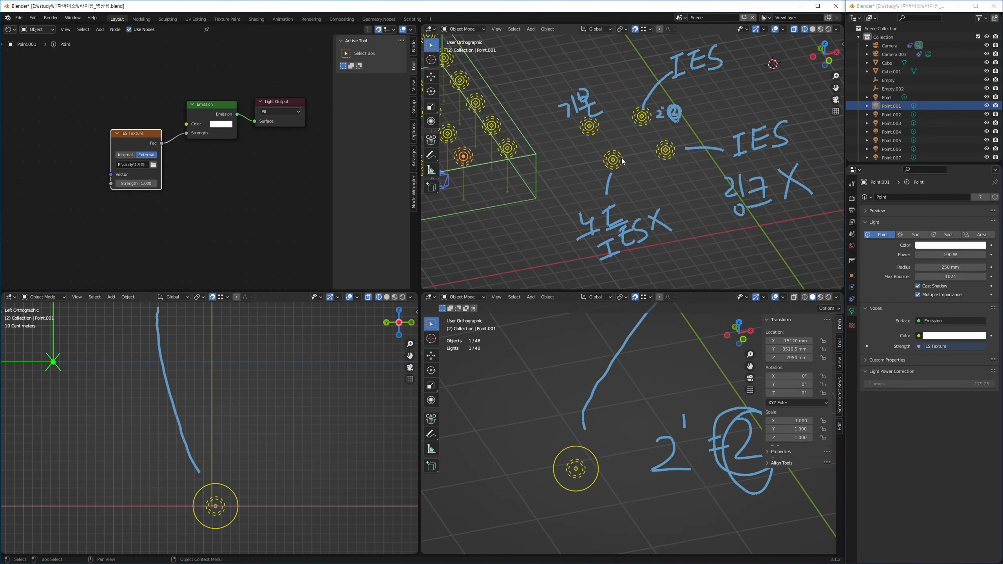
click(620, 160)
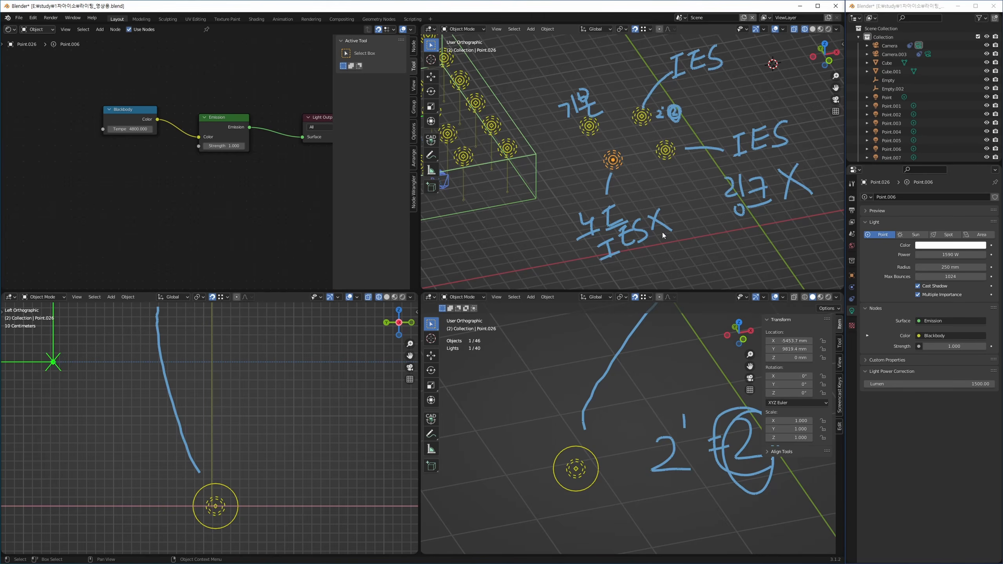
mouse_move(571, 466)
middle_down()
mouse_move(616, 457)
mouse_move(606, 450)
middle_up()
middle_drag(612, 414, 608, 406)
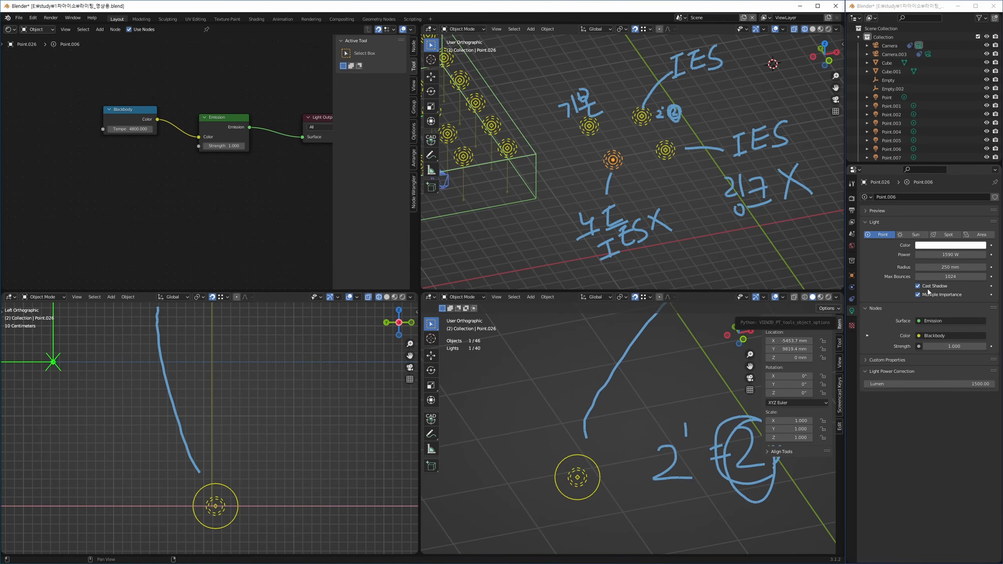
key(F12)
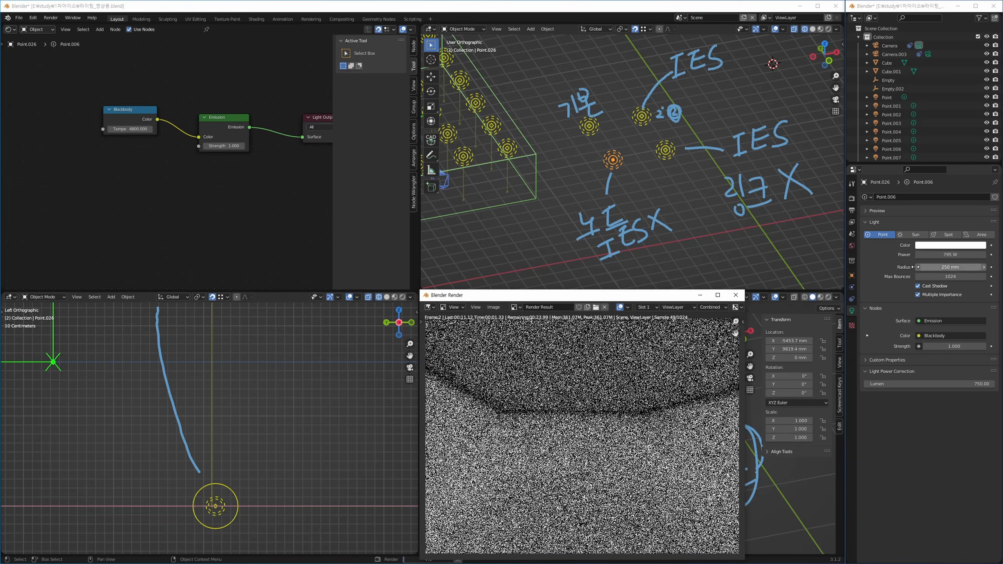
key(ctrl+z)
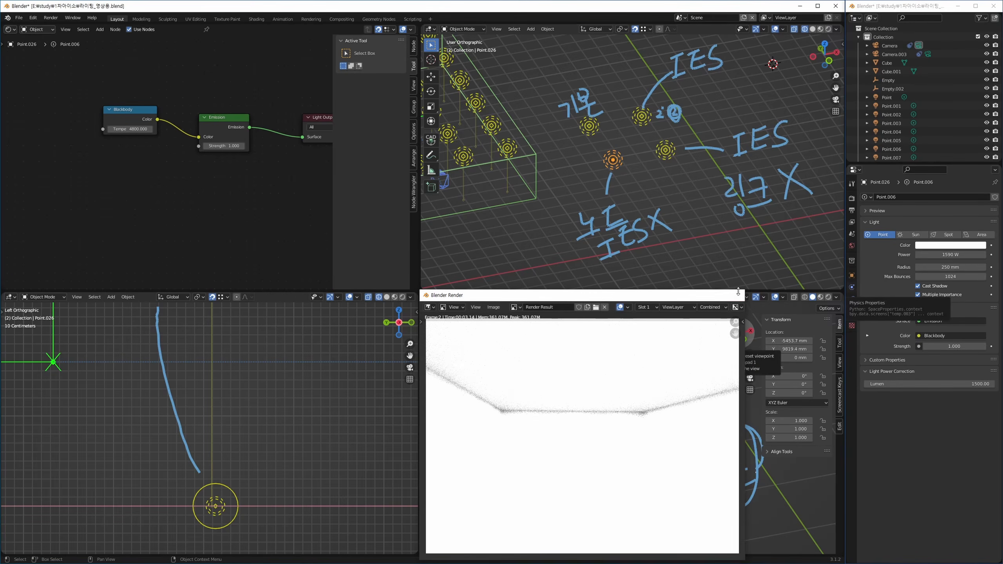
click(735, 296)
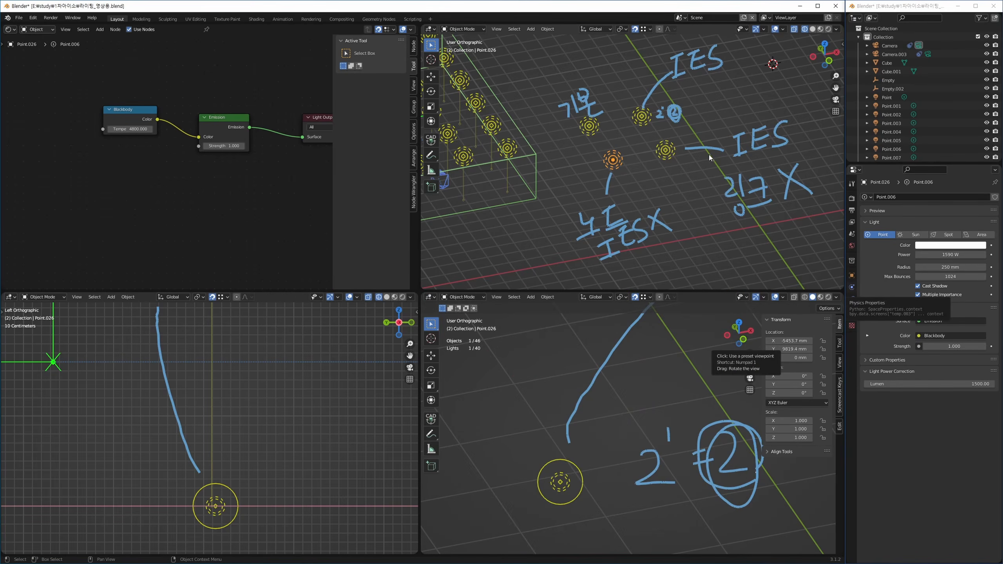
Step: Select the light with the unconnected IES Texture, move that node away from the Emission node, and render the frame to check its power
click(665, 150)
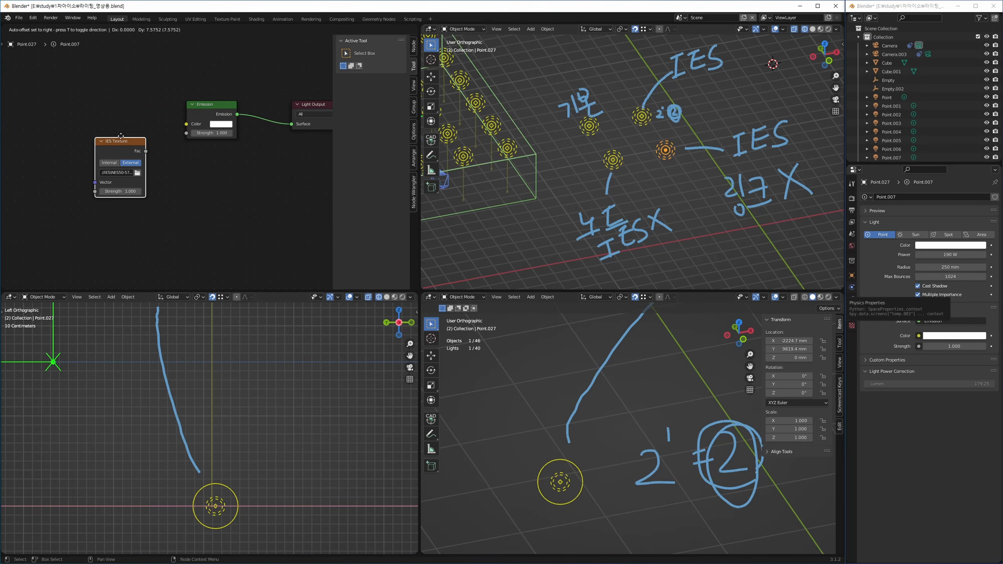
drag(117, 155, 102, 147)
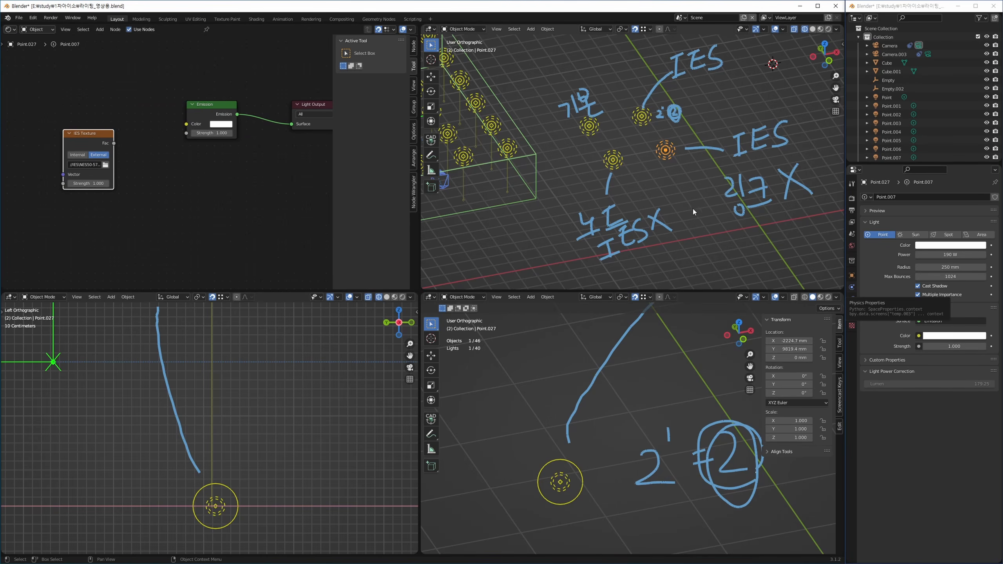
shift+middle_drag(675, 207, 690, 208)
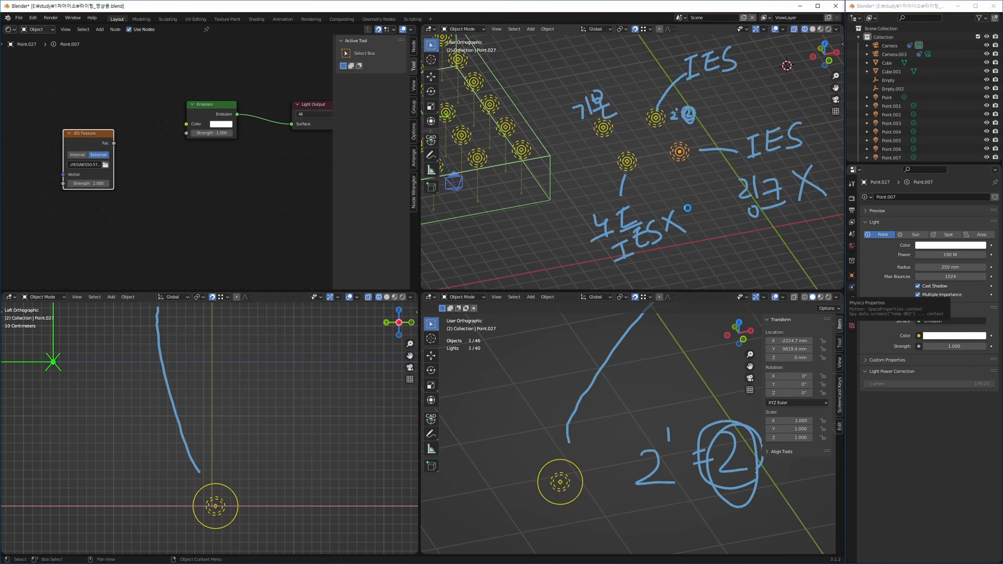
key(F12)
click(841, 73)
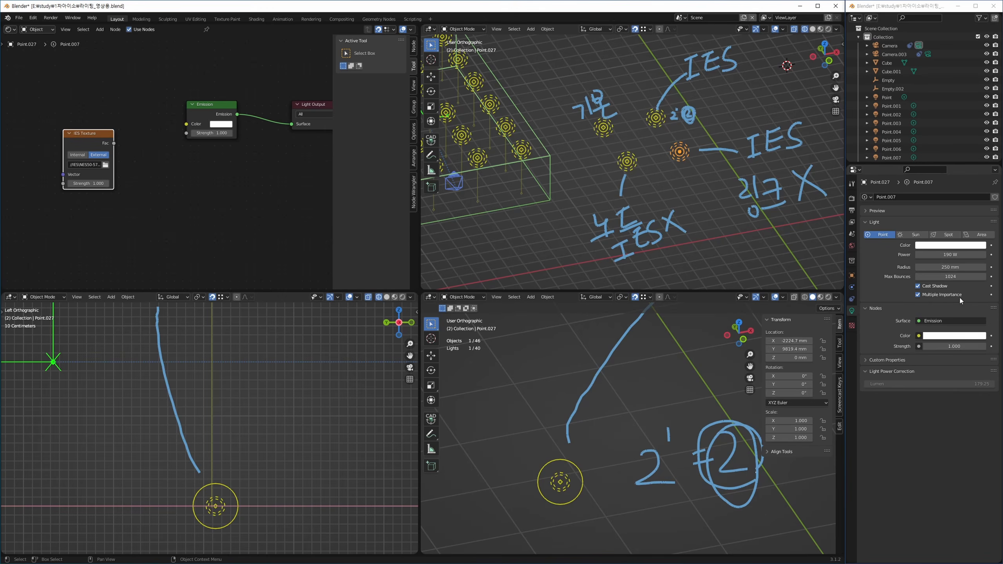
click(954, 255)
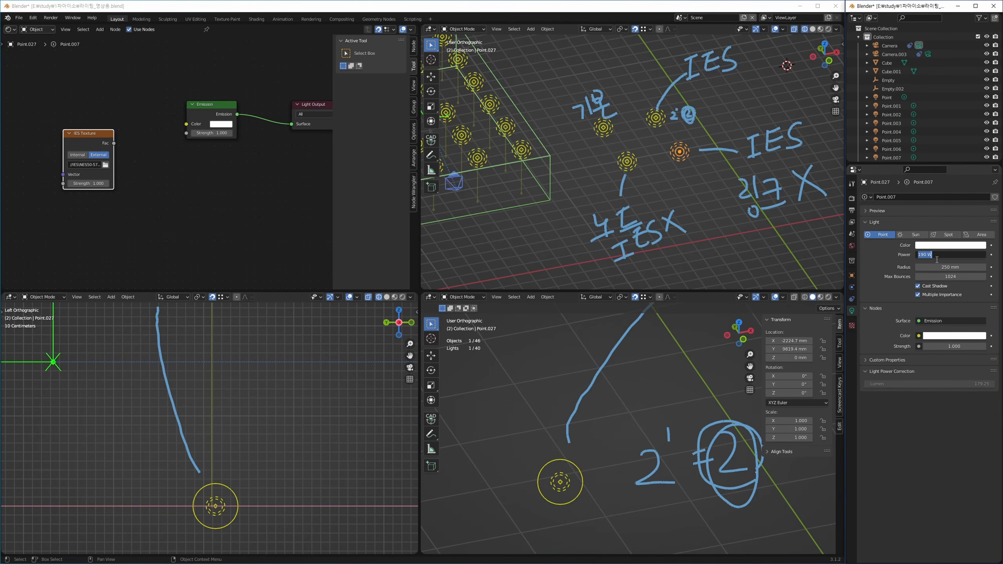
click(932, 414)
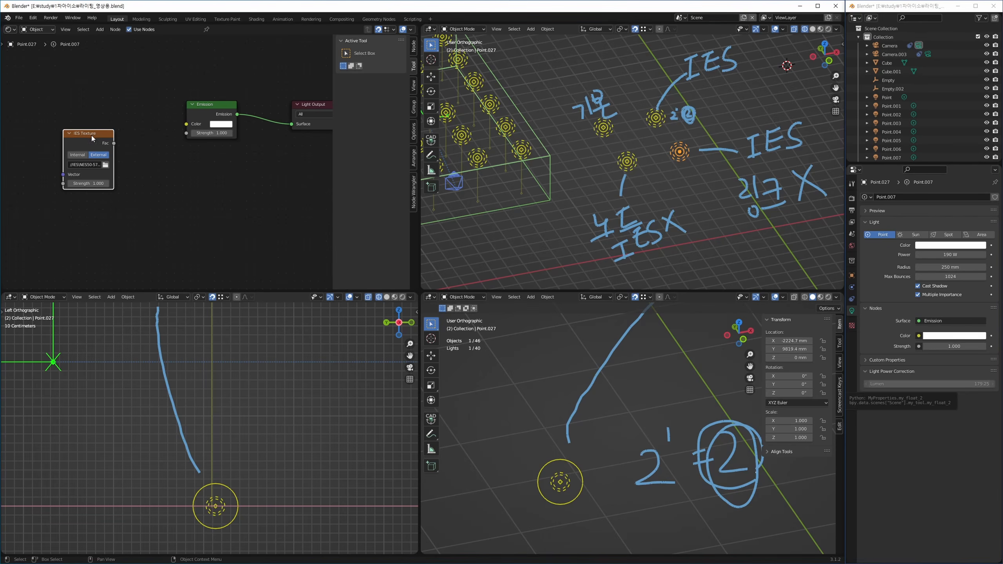
Step: Reposition the unconnected IES Texture node below and well away from the Emission node, comparing with the blackbody light
key(g)
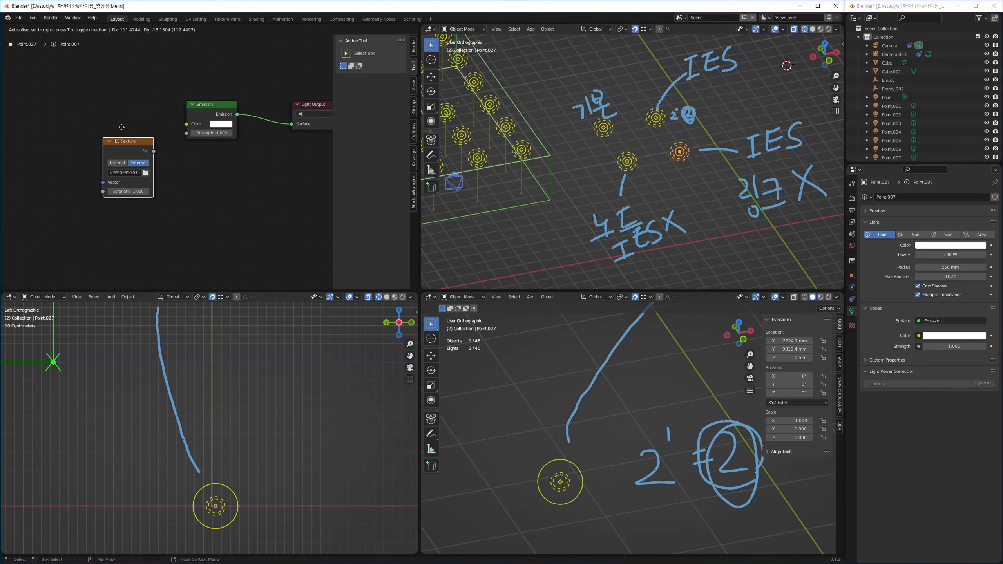
click(107, 138)
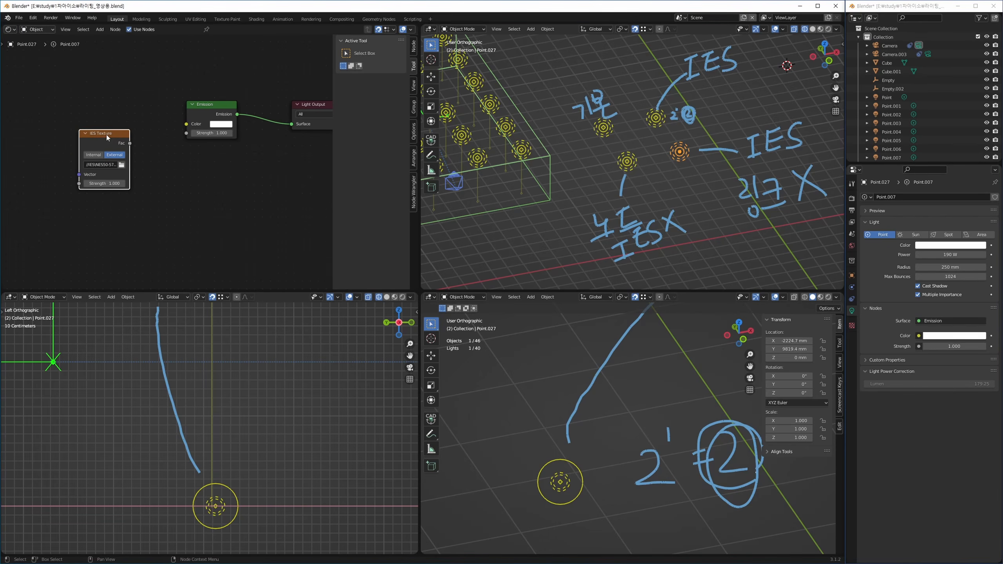
click(160, 189)
shift+middle_drag(672, 177, 686, 194)
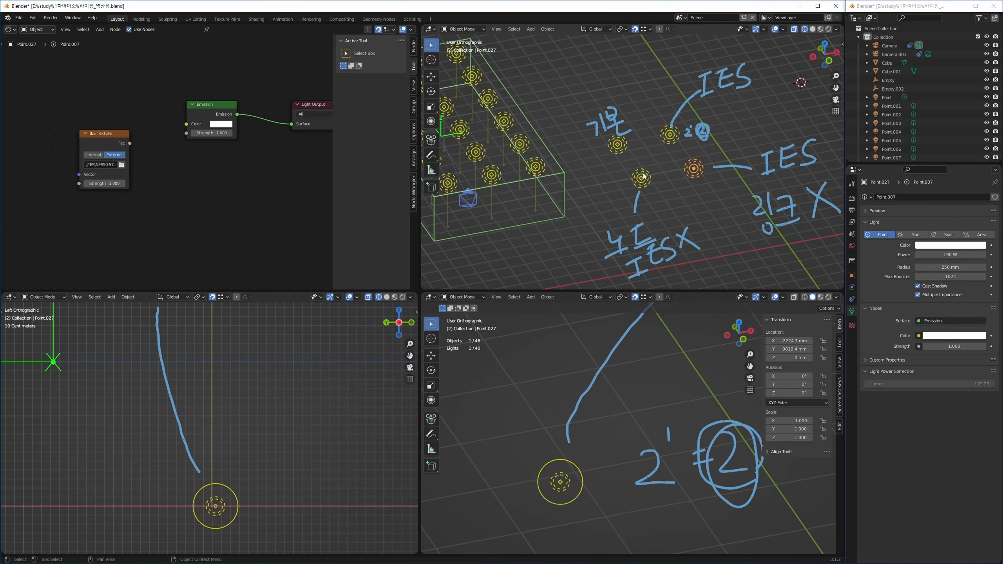
drag(121, 108, 58, 210)
middle_drag(160, 140, 159, 119)
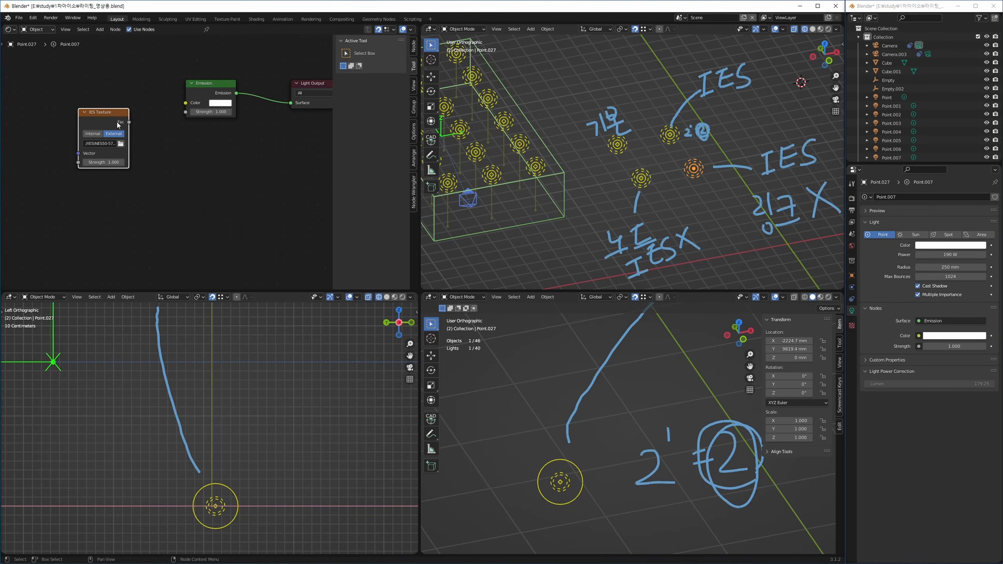
click(641, 179)
click(692, 178)
drag(107, 116, 99, 141)
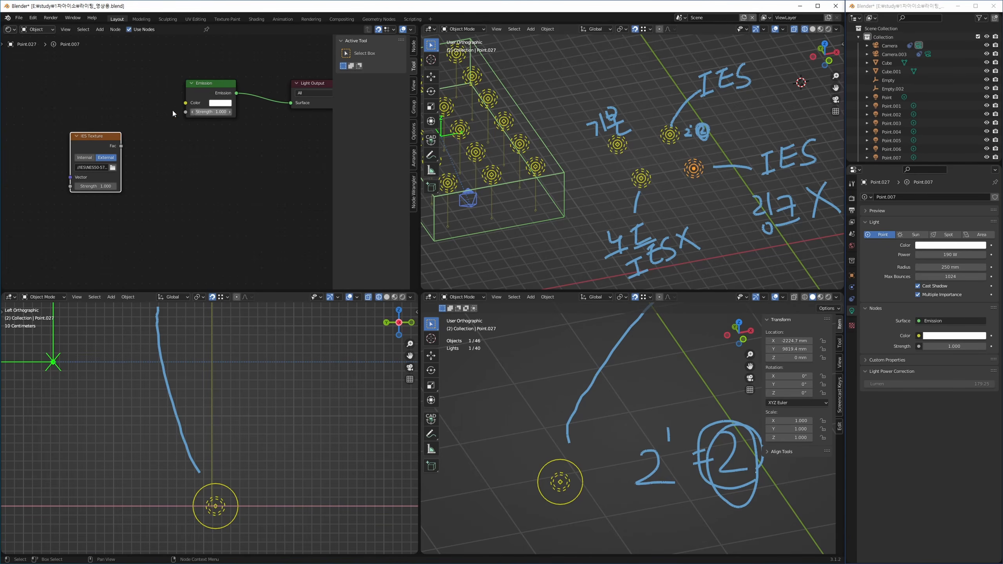
drag(102, 137, 94, 186)
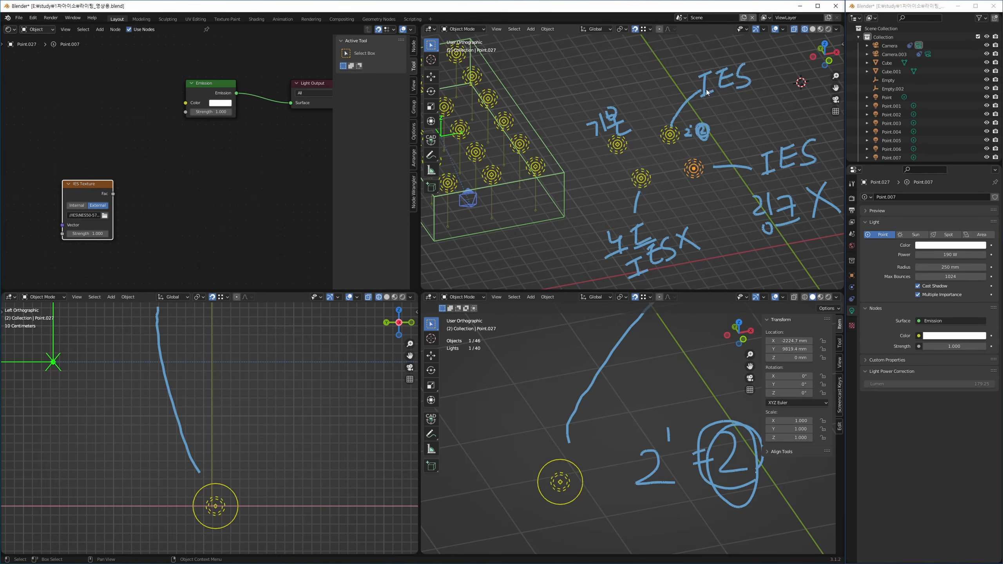
Step: Compare with the connected IES light's nodes and set the power of the light with the unconnected IES Texture to 5000 W
click(670, 135)
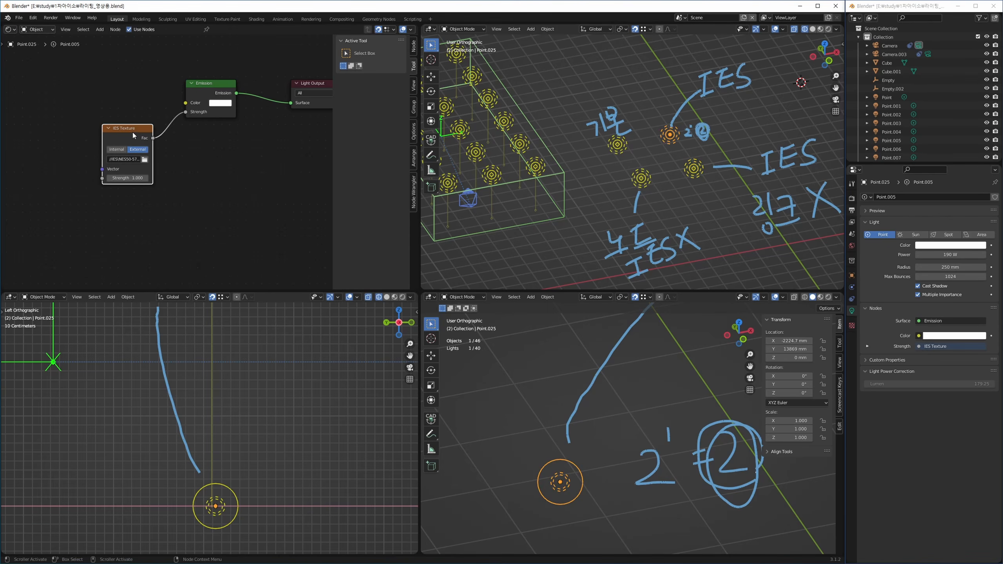
click(694, 169)
click(949, 254)
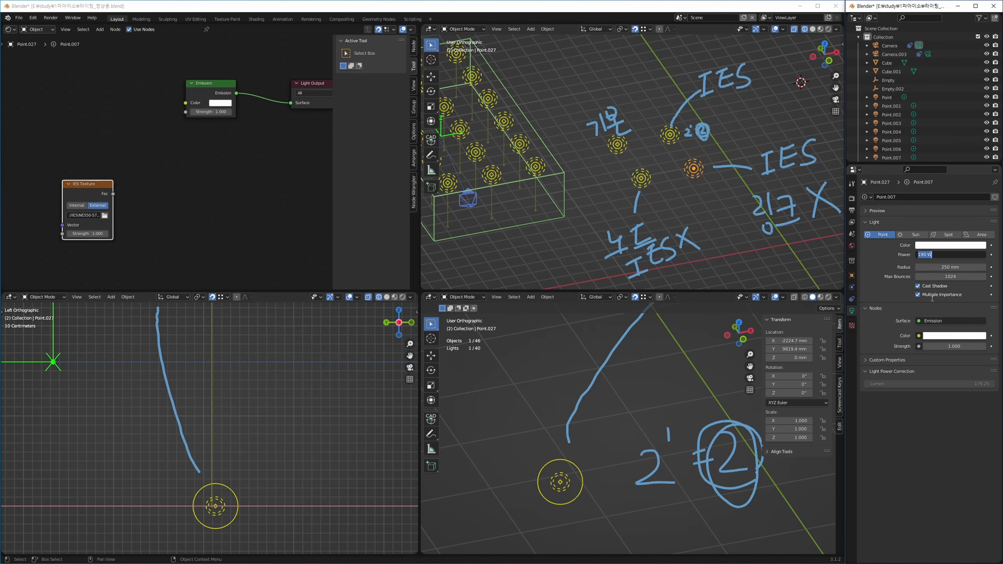
text(5000)
key(Return)
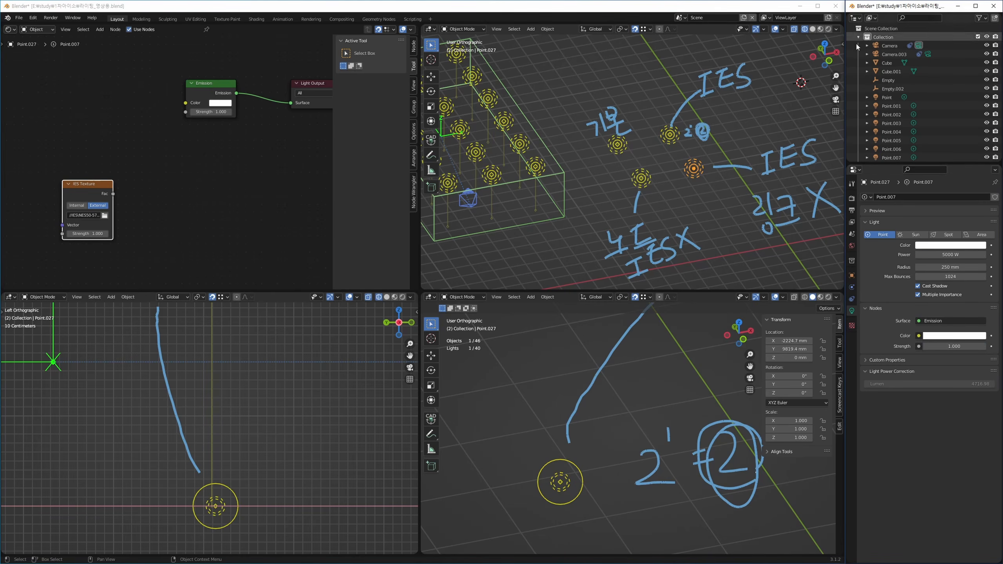
Step: Render the frame to check the power of the light with the unconnected IES Texture, and delete that IES Texture node
shift+middle_drag(703, 190, 712, 183)
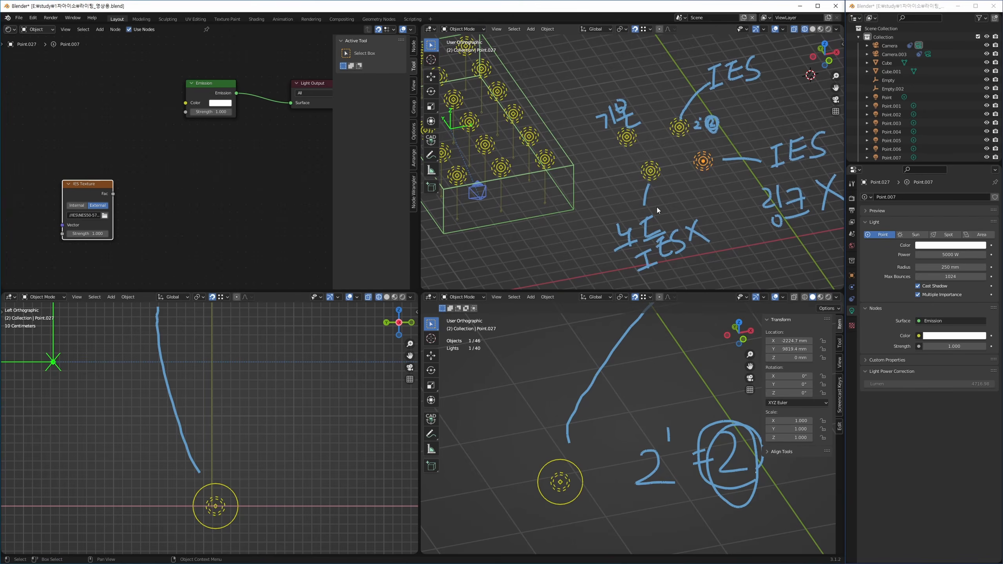
key(F12)
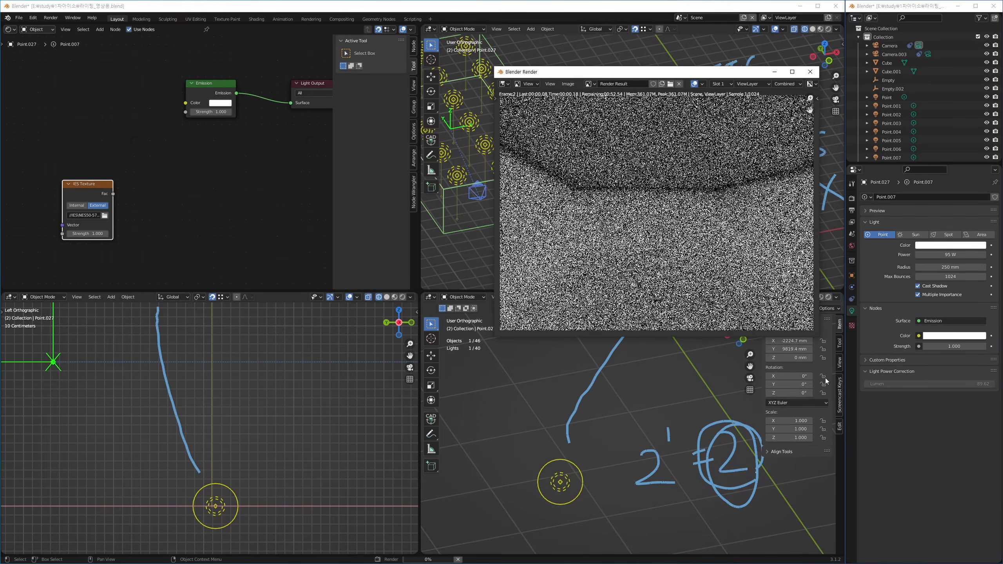
drag(971, 254, 963, 256)
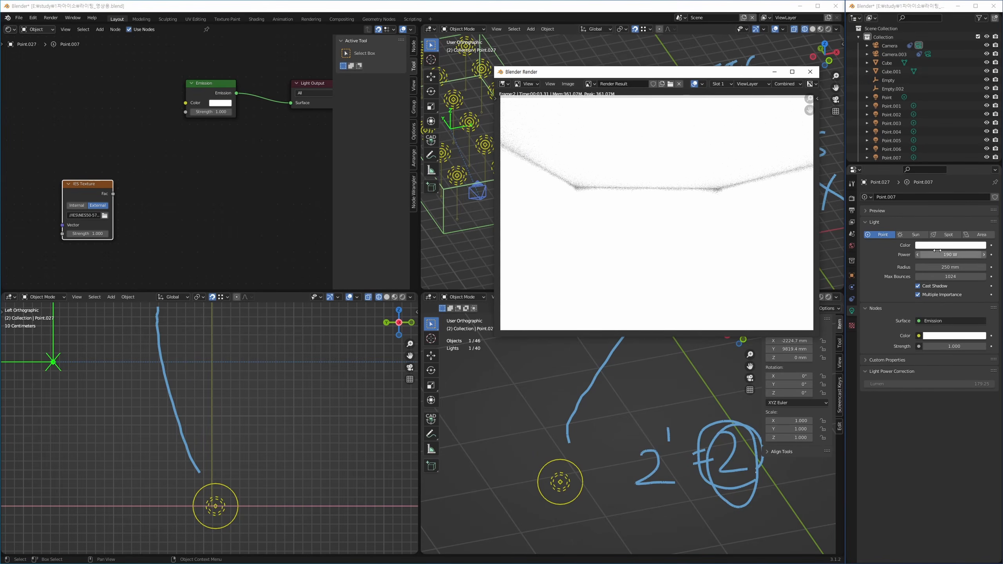
click(810, 71)
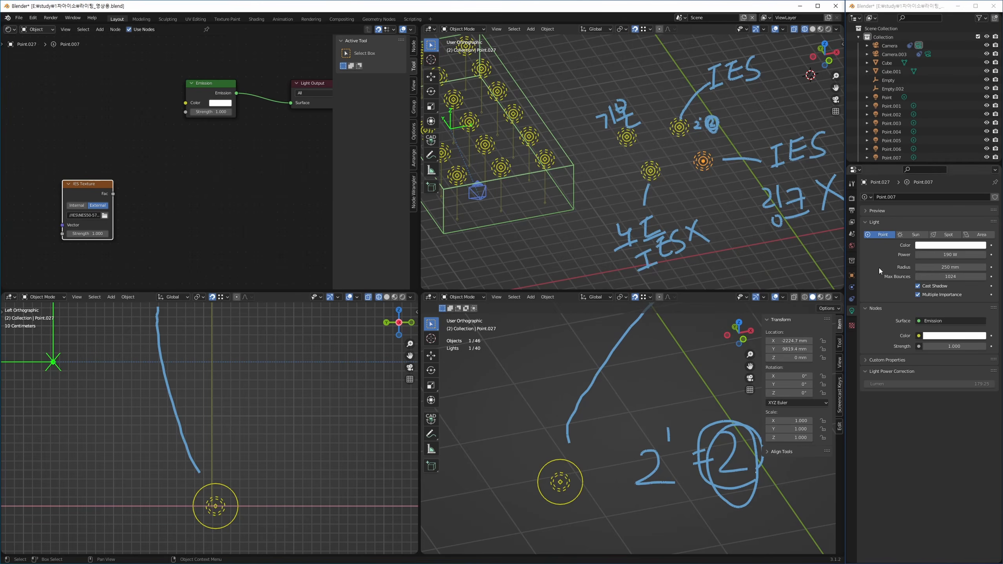
key(x)
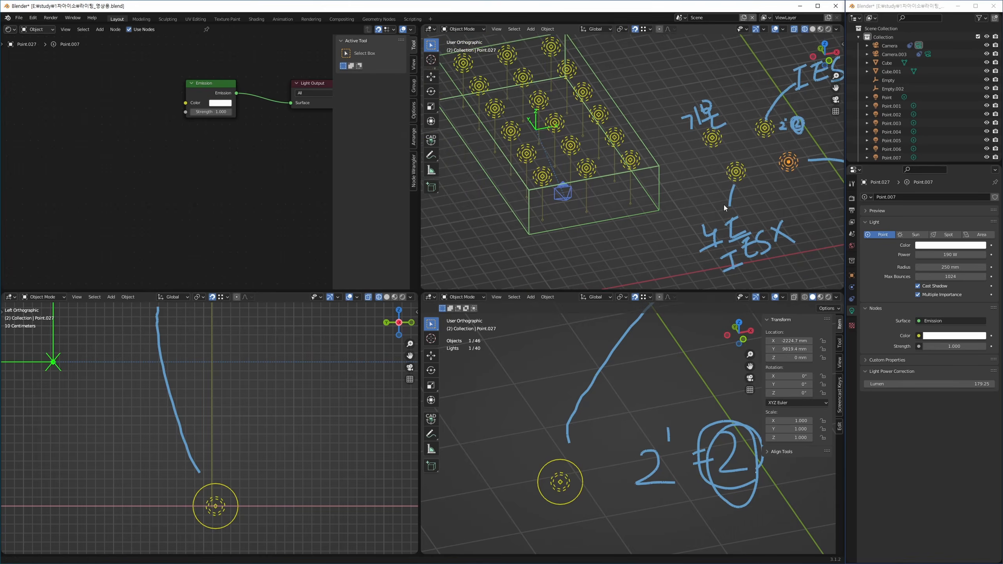
Step: Maximize the 3D viewport and remove the handwritten annotations from the scene
key(ctrl+space)
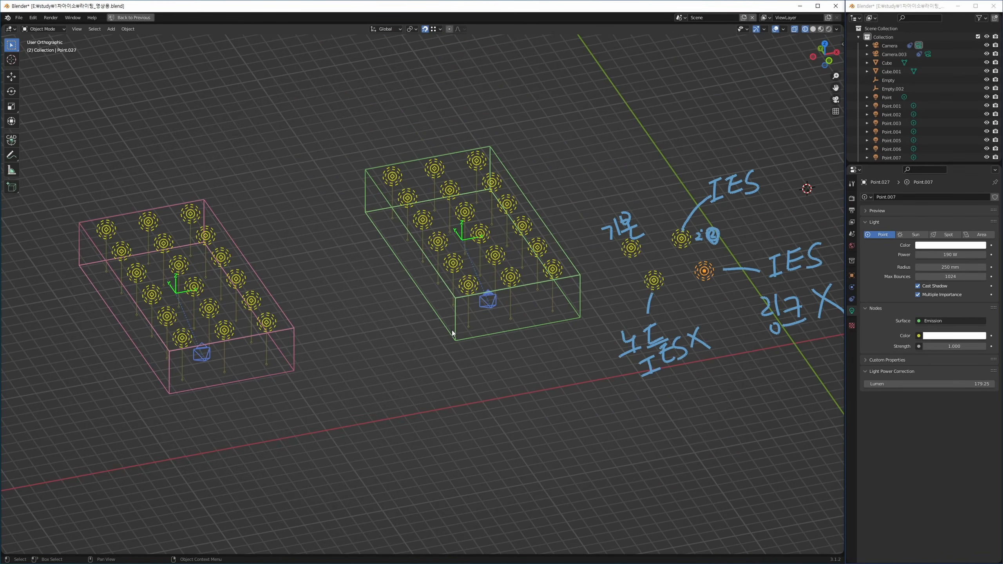
shift+middle_drag(451, 330, 493, 334)
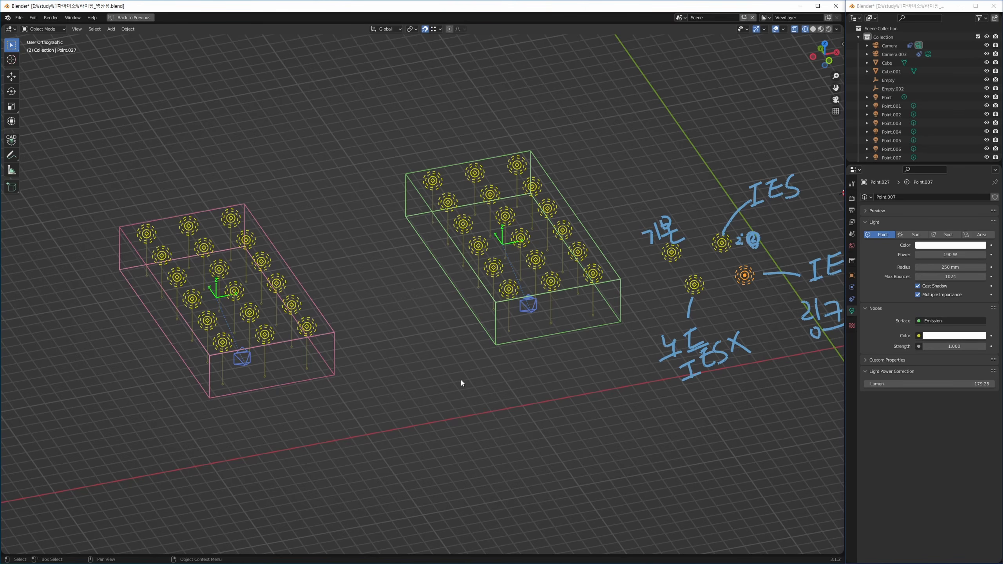
middle_drag(499, 323, 463, 369)
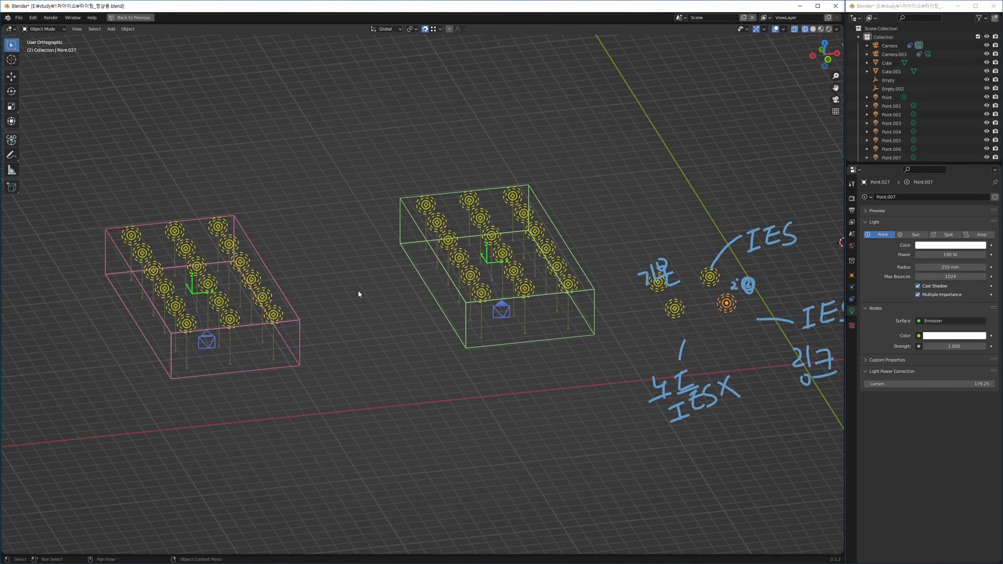
key(n)
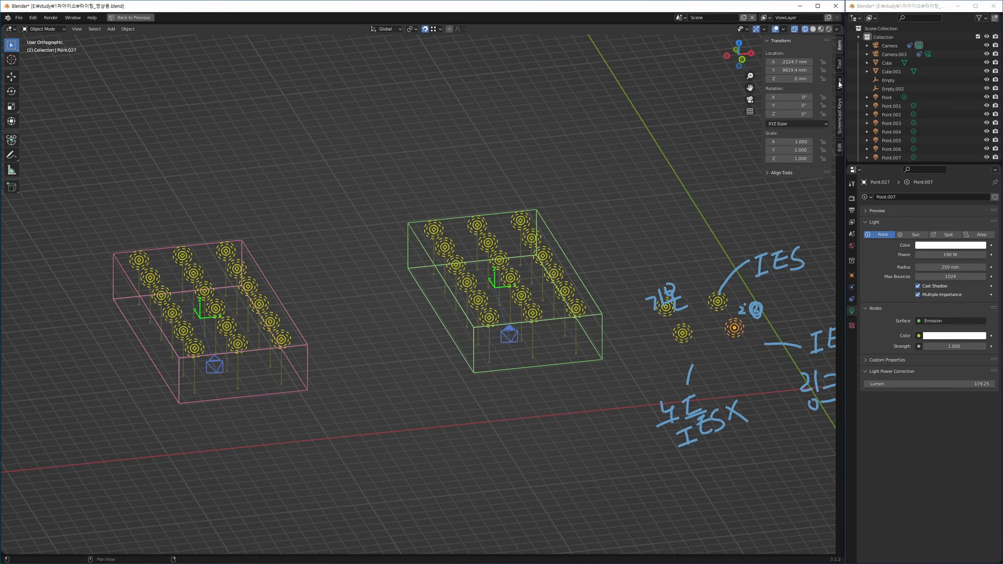
click(840, 83)
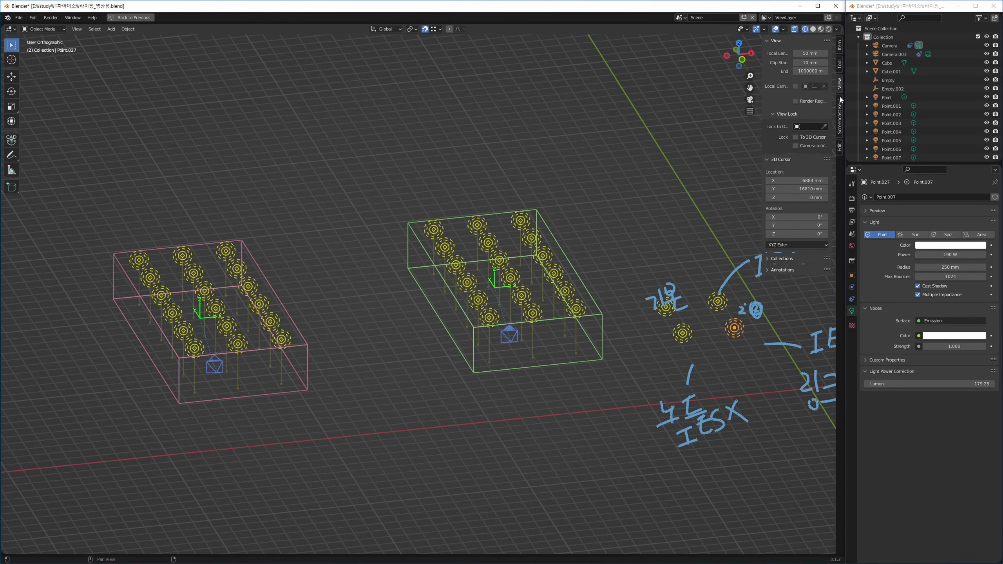
click(838, 147)
click(839, 119)
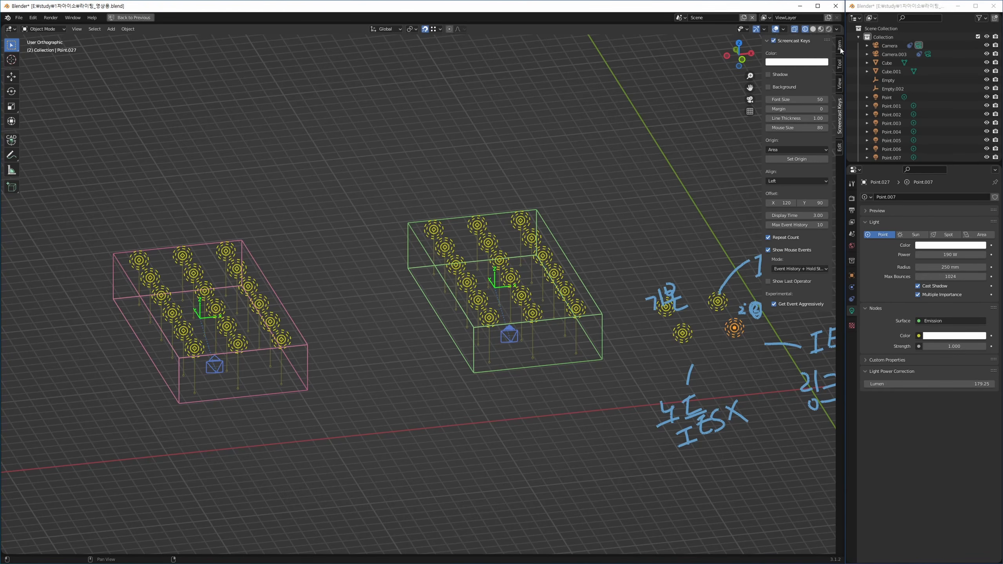
click(839, 84)
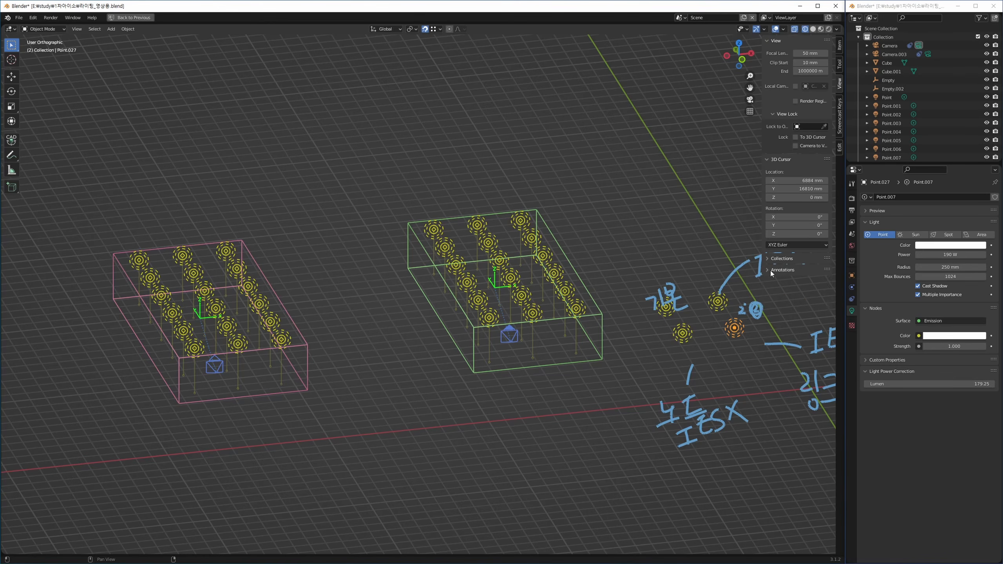
click(782, 270)
click(824, 282)
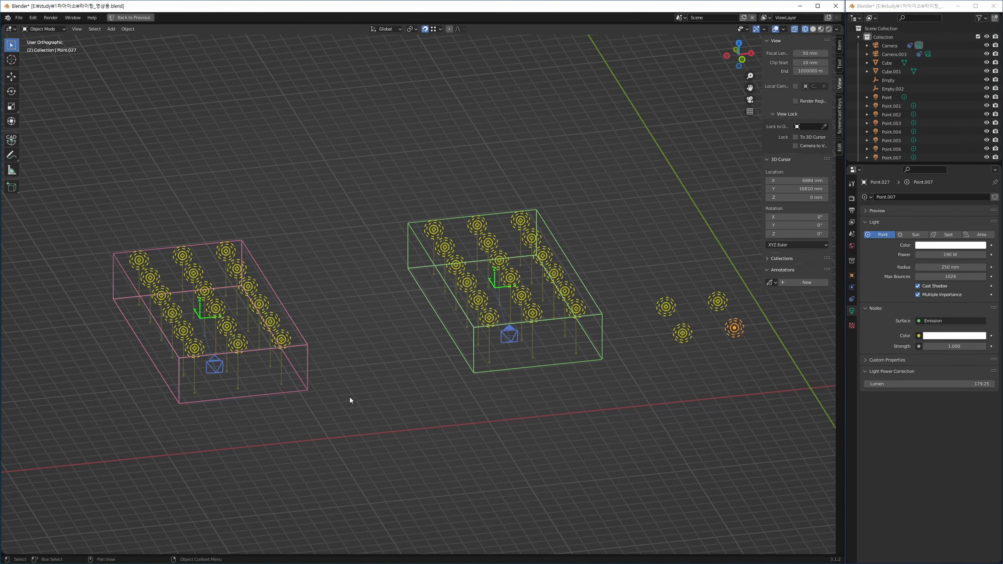
Step: Make the camera in the pink-outlined room the active camera, render the frame and close the render
scroll(261, 383, up, 3)
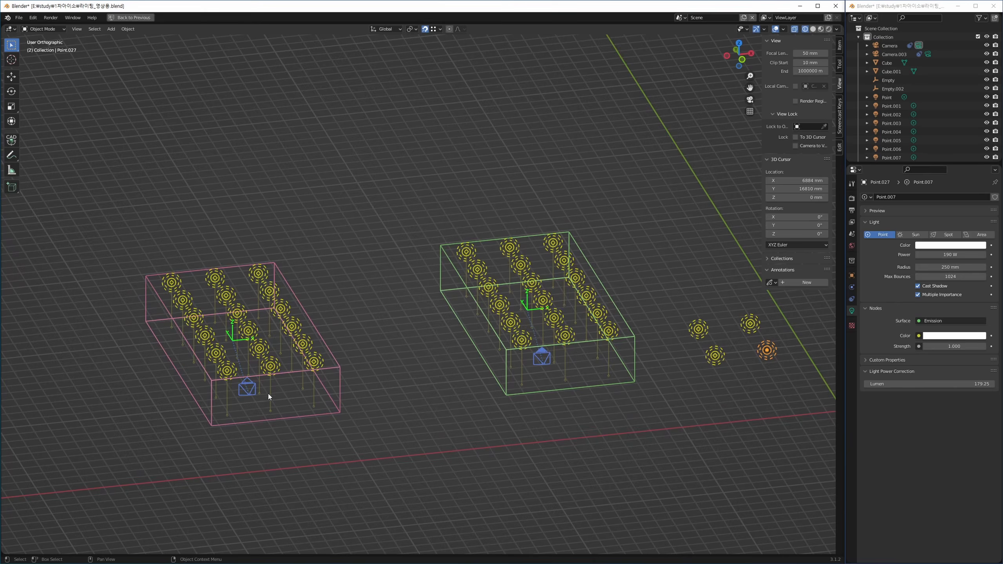
click(240, 391)
key(ctrl+KP_0)
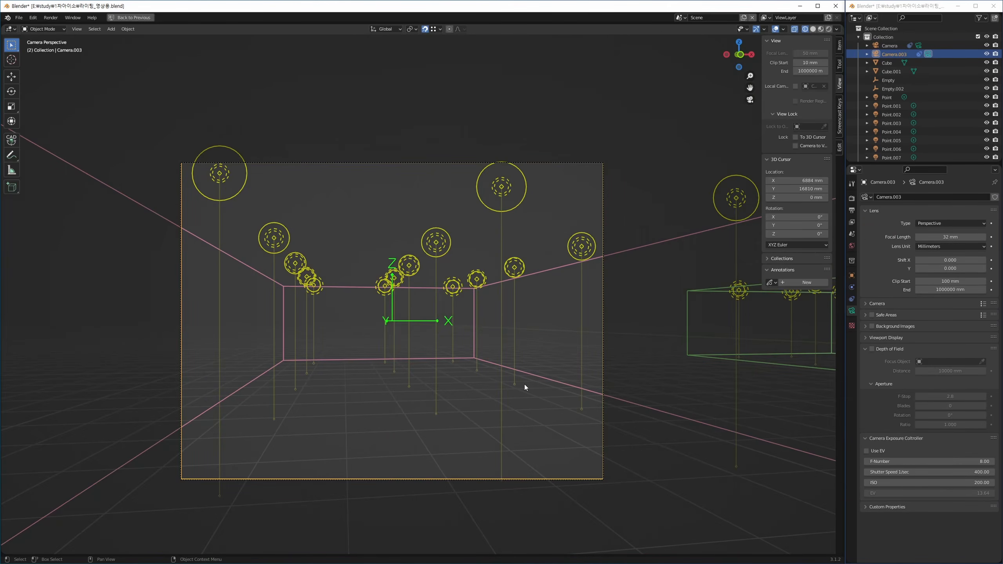
key(F12)
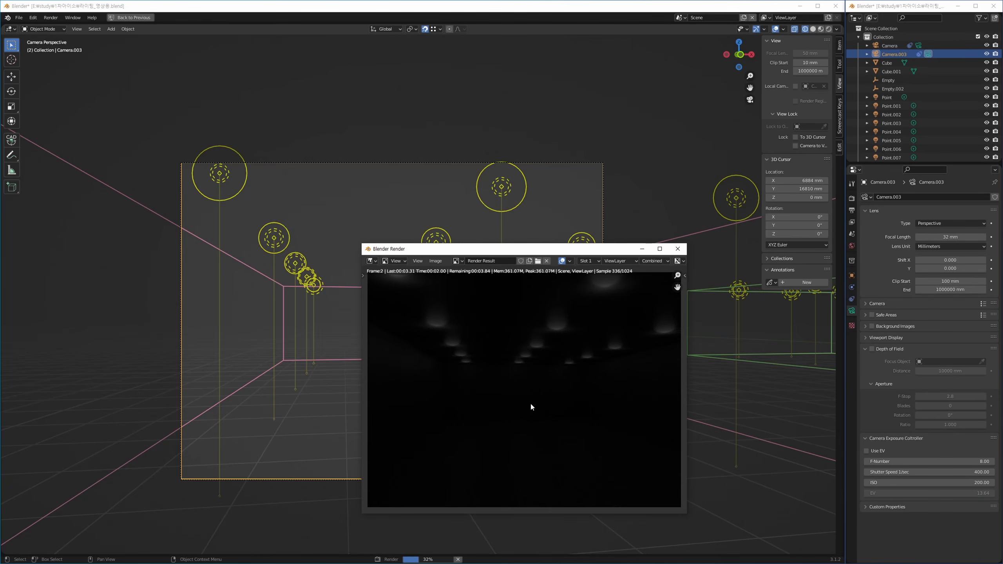
key(Escape)
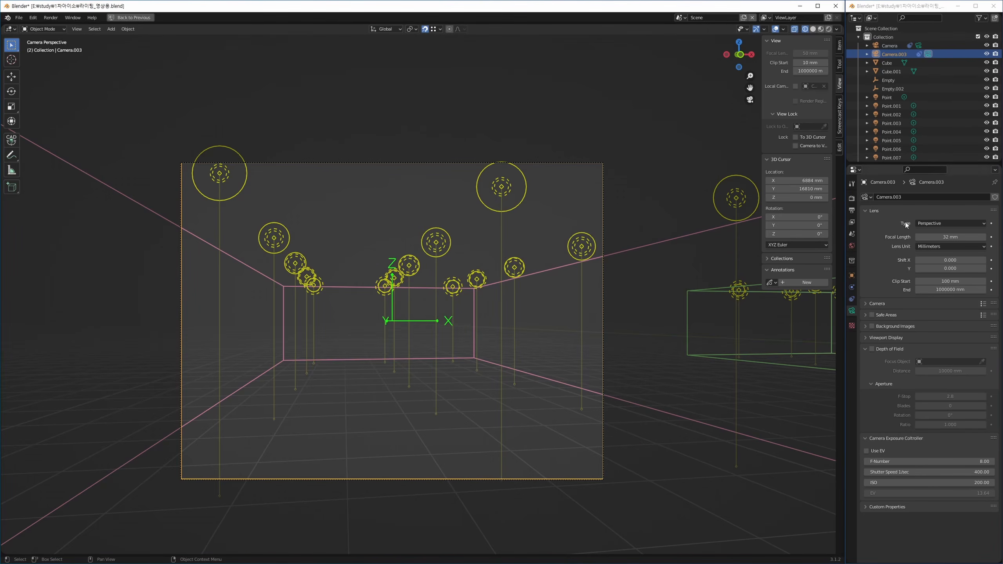
Step: Set the scene's active camera to Camera, render the frame through it and close the render
click(852, 233)
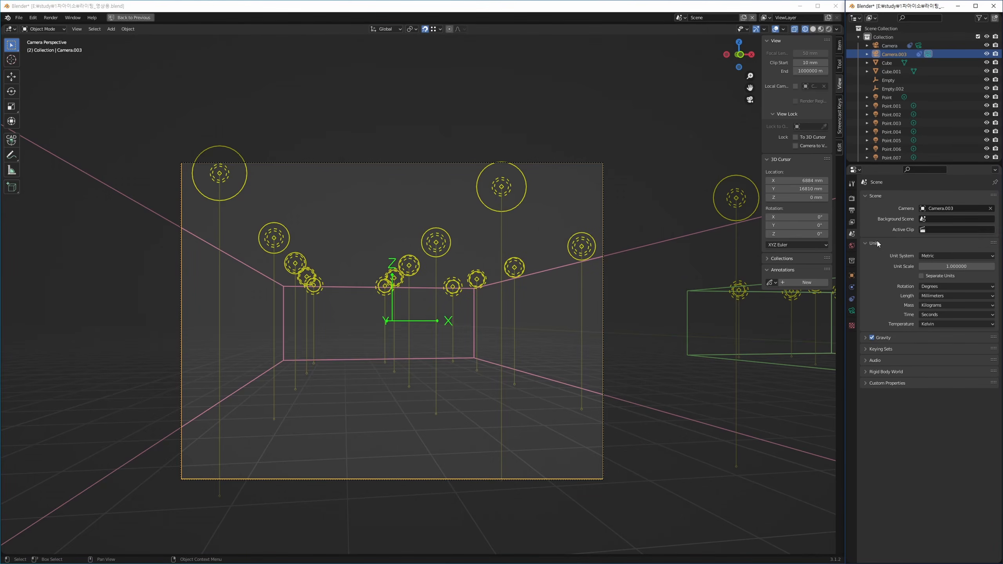
click(926, 208)
click(913, 221)
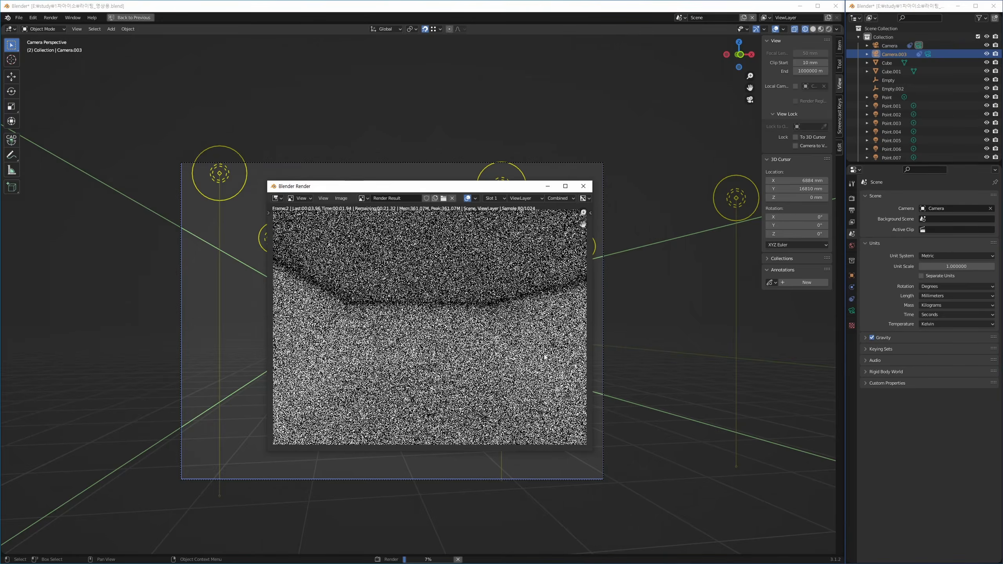
click(583, 186)
Step: Restore the multi-area layout and show both rooms with the separate lights in an angled orthographic view
key(shift+F3)
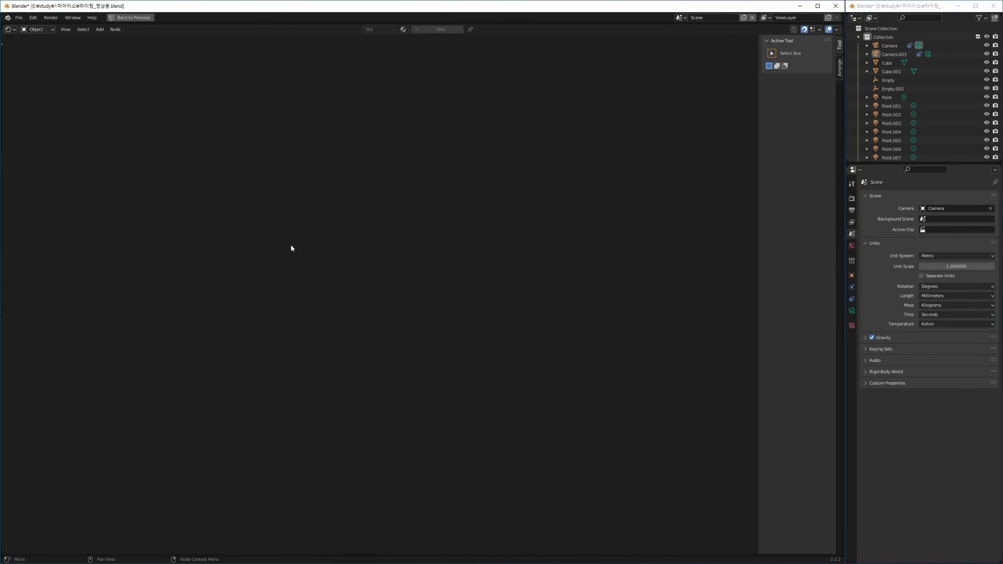
key(ctrl+space)
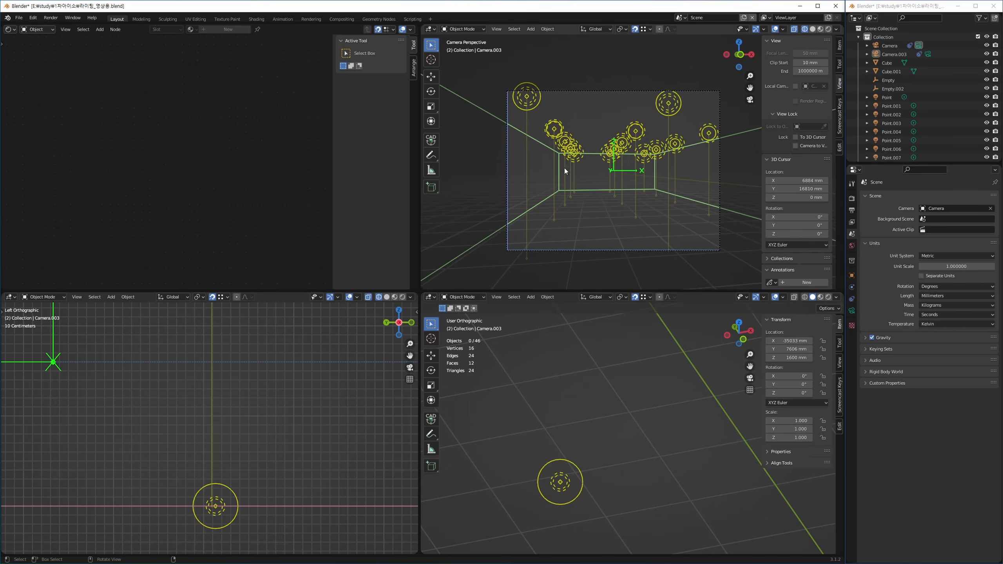
middle_drag(564, 168, 549, 205)
scroll(548, 204, down, 5)
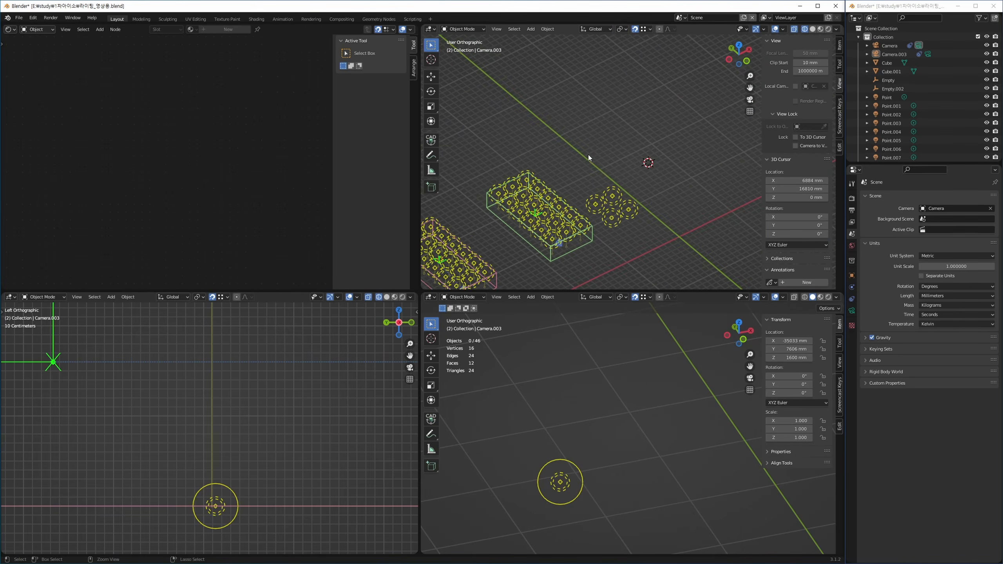
middle_drag(588, 154, 572, 181)
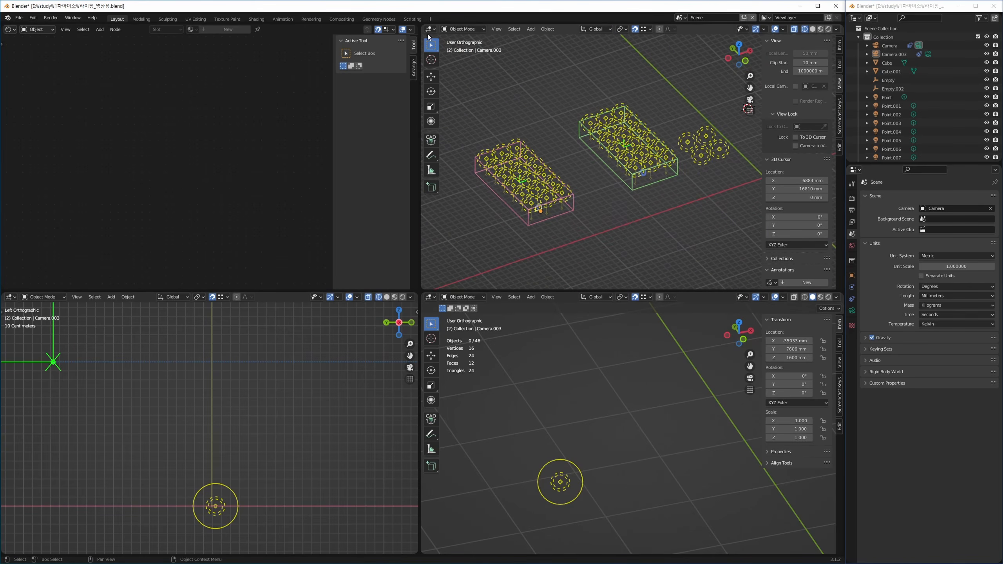
Step: Switch to the Scripting workspace, select the light with the connected IES Texture and confirm its power at 190 W
click(412, 19)
middle_drag(121, 159, 166, 130)
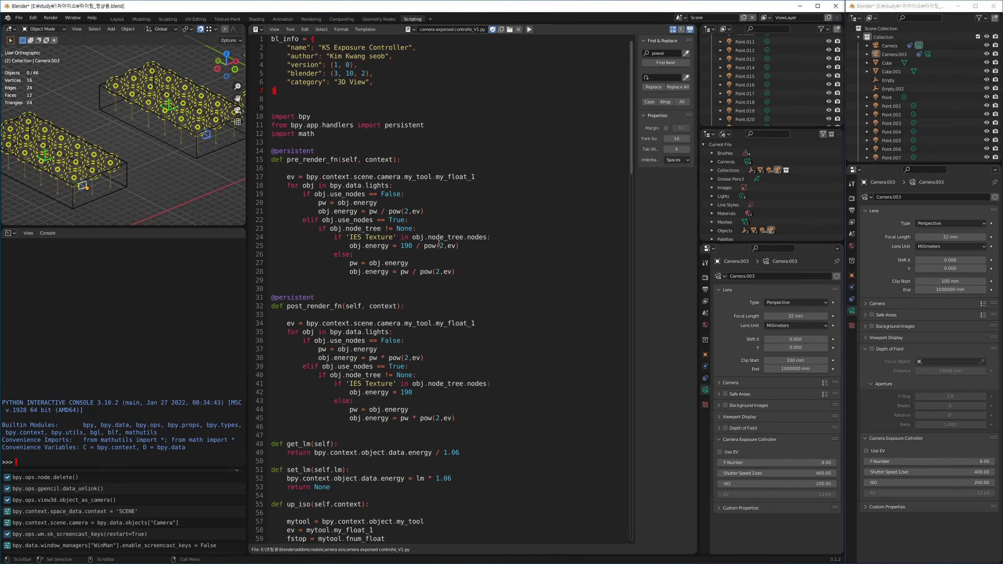
scroll(186, 127, up, 3)
click(184, 125)
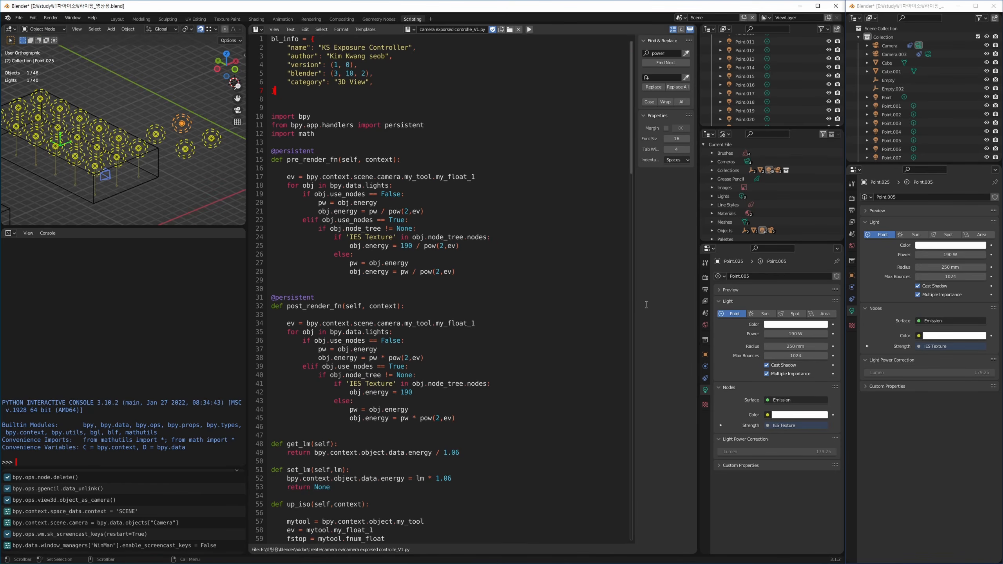
click(795, 334)
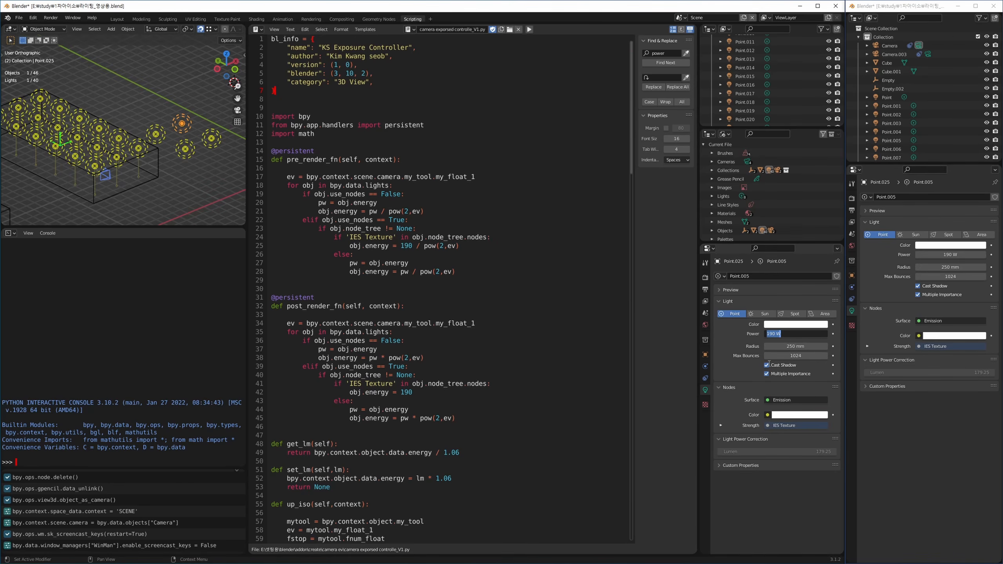
key(Return)
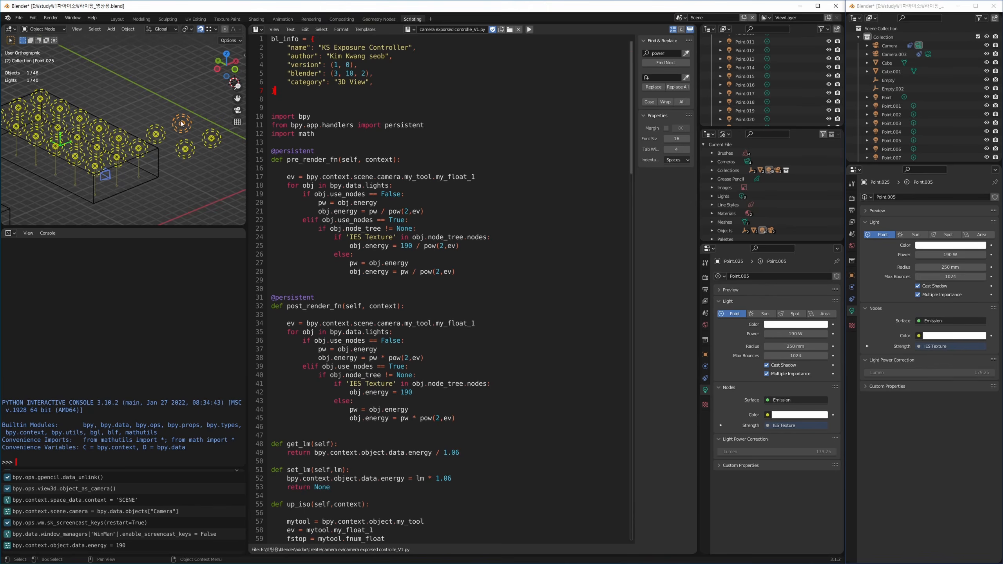
Step: Compare the IES Texture obj.energy lines in pre_render_fn and post_render_fn of the exposure controller script
click(412, 245)
click(411, 392)
click(405, 247)
click(412, 392)
key(shift+Home)
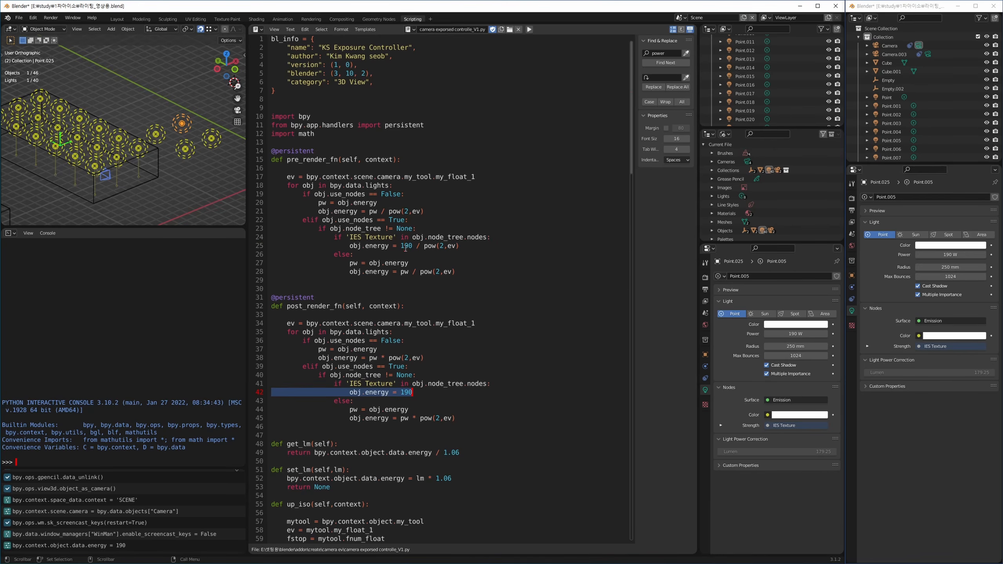
triple_click(406, 248)
triple_click(415, 394)
triple_click(408, 247)
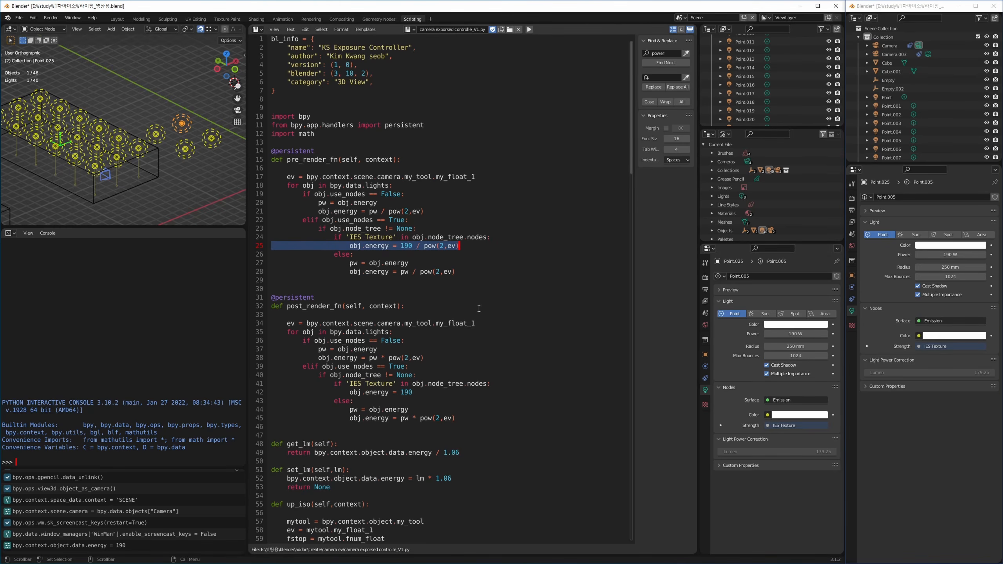
Step: Try pasting over the 190 value in pre_render_fn's IES Texture energy line and undo the edit
drag(349, 245, 390, 246)
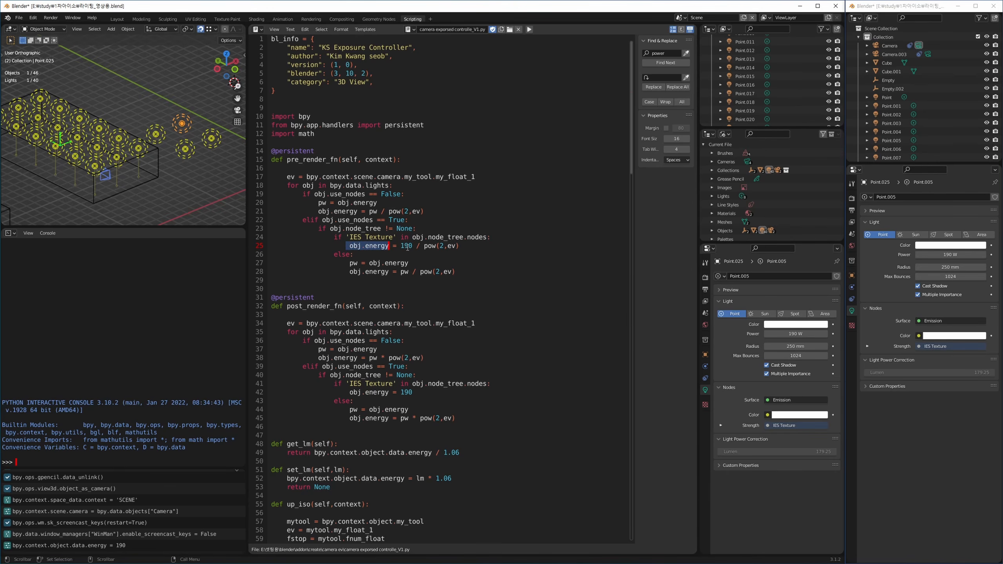
double_click(402, 246)
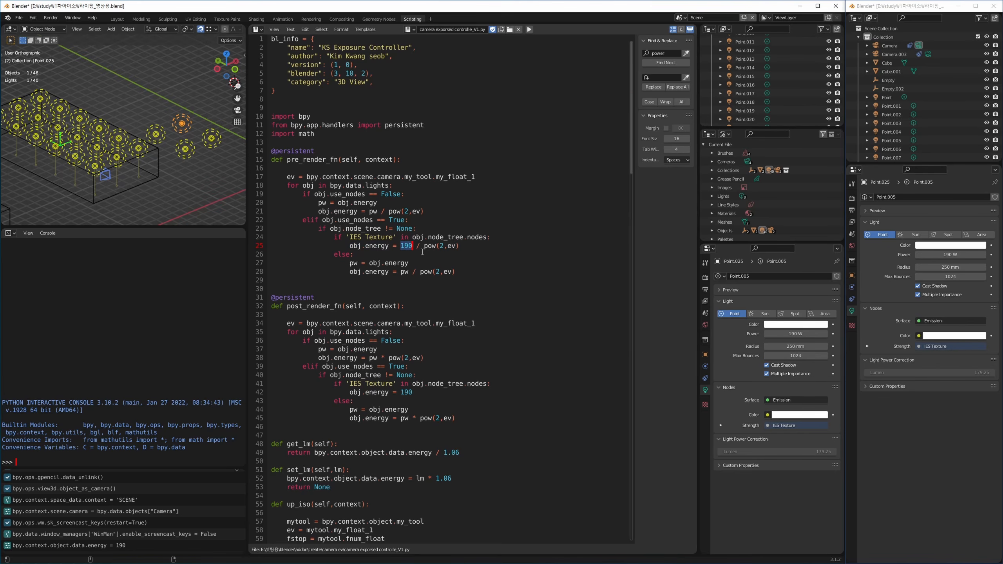
key(ctrl+v)
key(ctrl+z)
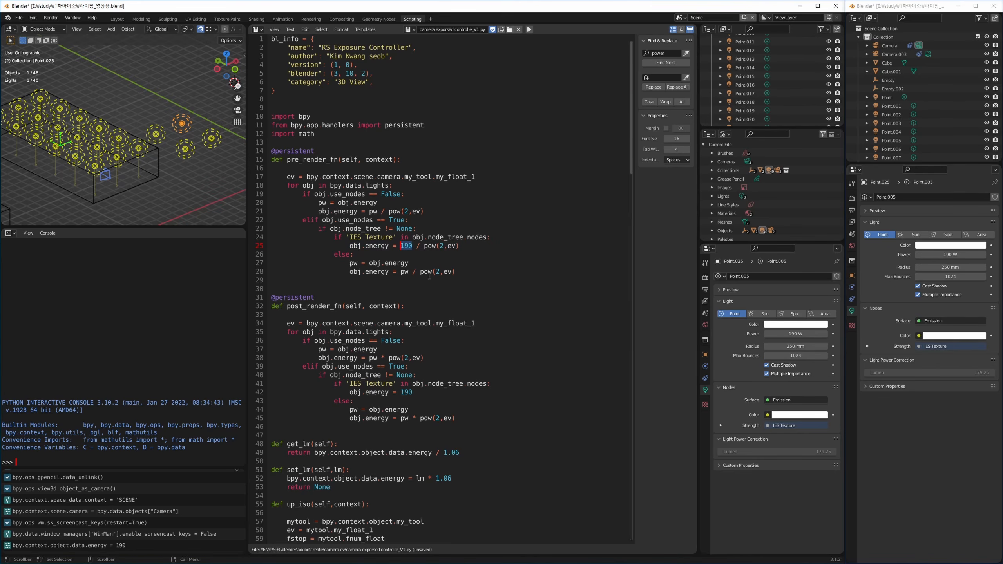
Step: Examine the else branch in pre_render_fn and the node conditions above the IES energy line in post_render_fn
key(Down)
key(Down)
key(Up)
key(Up)
click(410, 392)
key(Up)
key(Up)
key(Up)
Step: Select the blackbody light outside the room and examine how get_lm and set_lm convert energy to lumens using 1.06
click(185, 149)
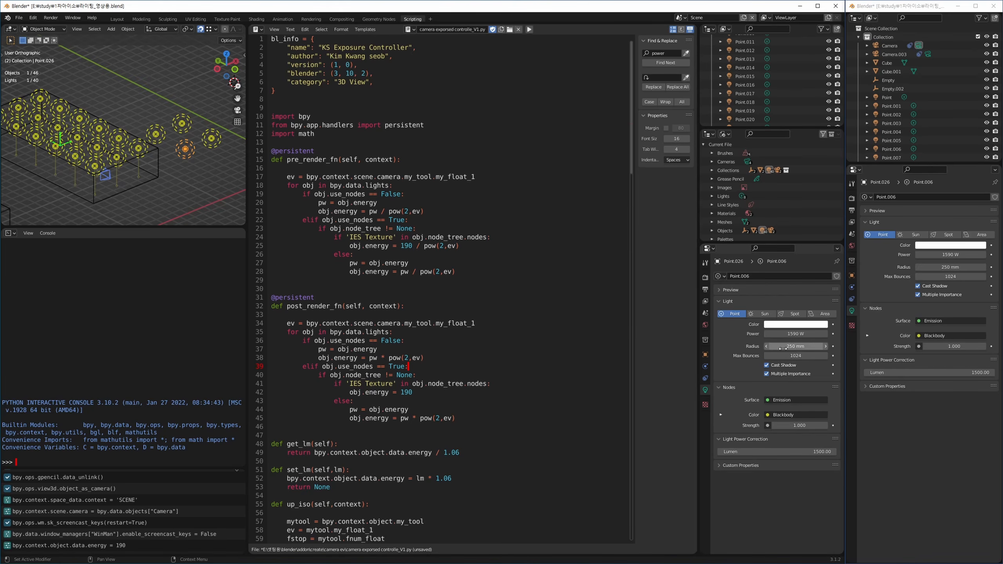
click(461, 453)
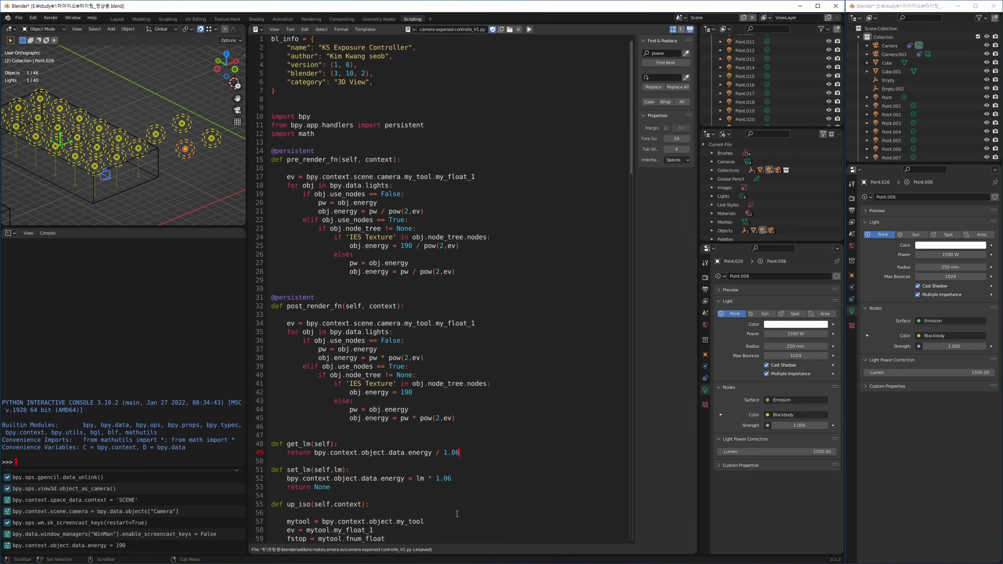
click(428, 471)
click(486, 459)
click(482, 451)
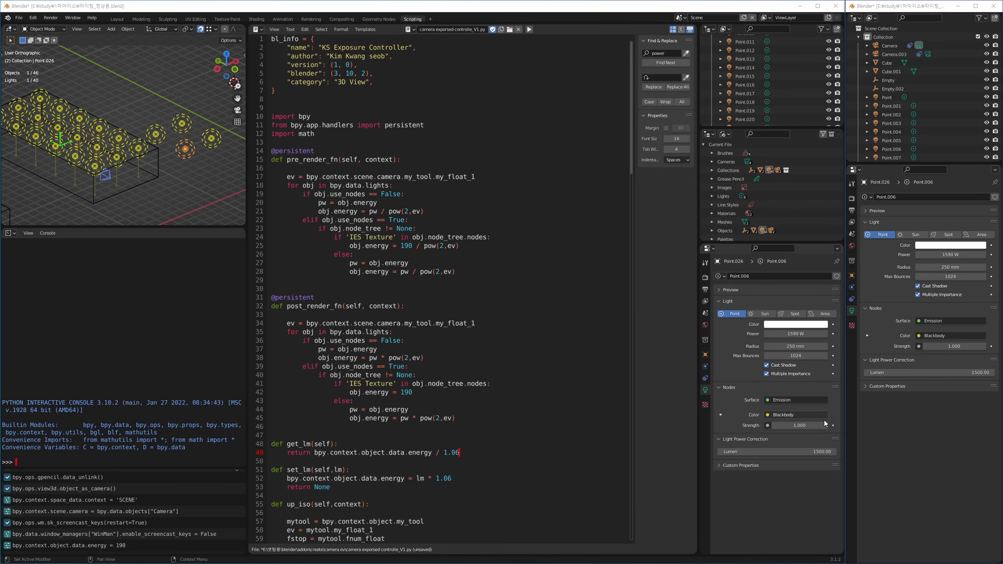
Step: Compare the 1.06 factor in get_lm and set_lm, and check the 190 energy value in pre_render_fn
click(453, 452)
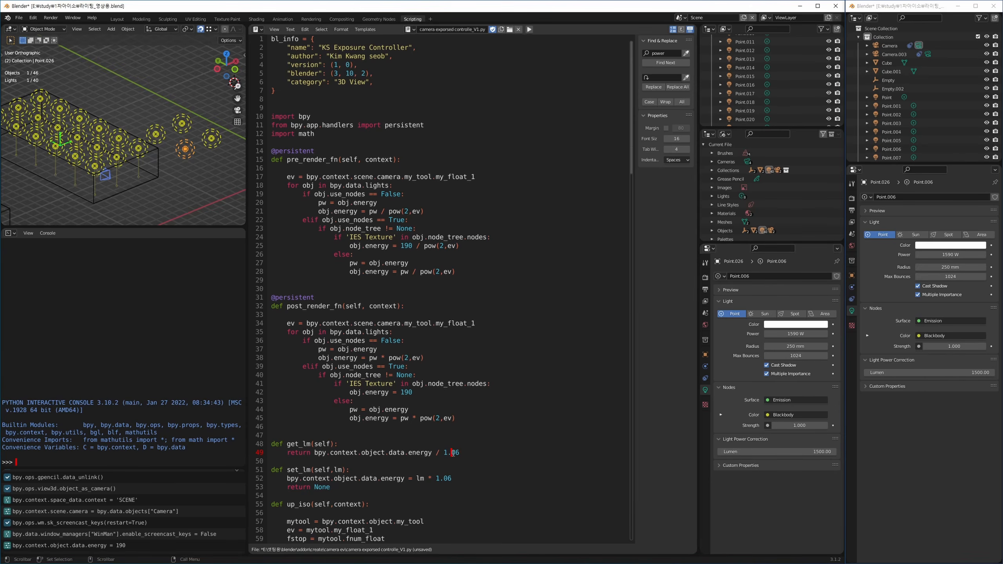
click(448, 478)
click(456, 453)
click(446, 479)
click(450, 473)
click(456, 452)
click(412, 245)
Step: Review the script from up_iso through the property and panel classes to the register functions, and return to its beginning
scroll(467, 425, down, 16)
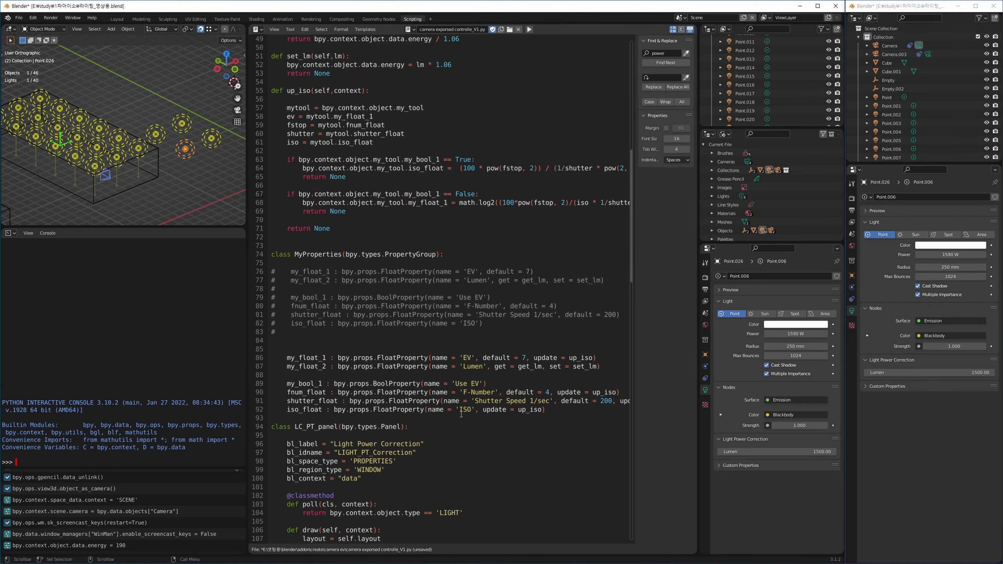
scroll(460, 413, down, 4)
scroll(461, 414, down, 20)
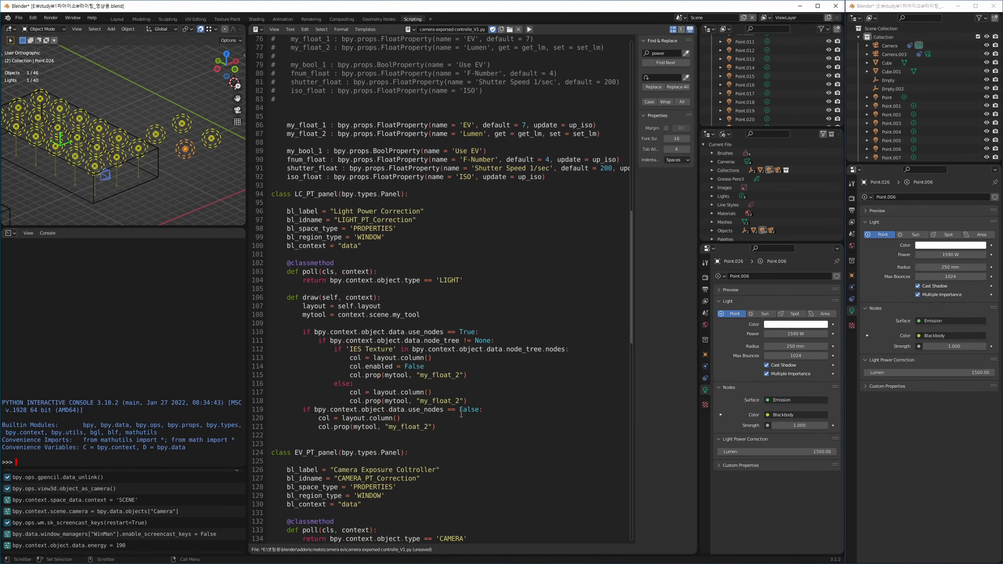
scroll(461, 413, down, 5)
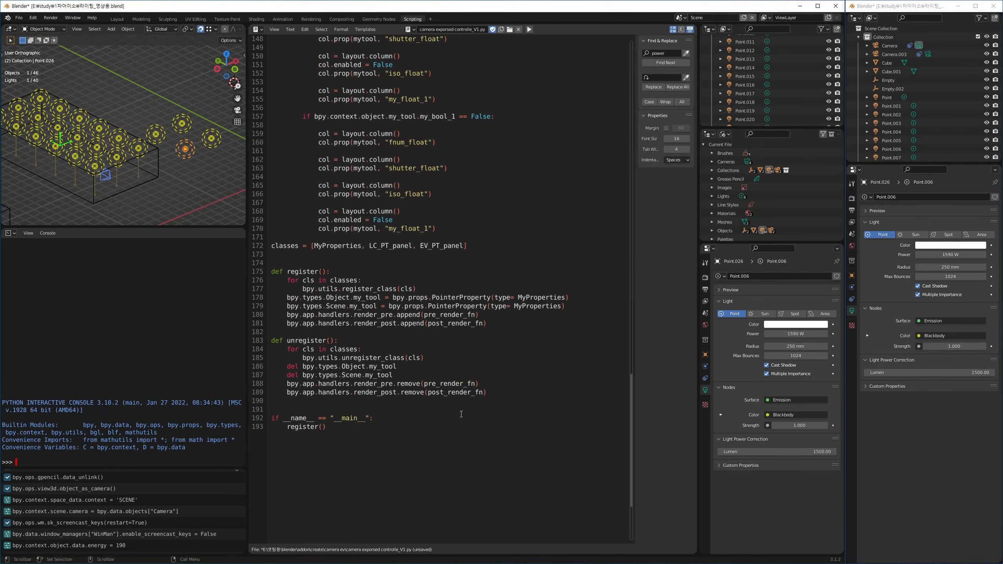
scroll(461, 413, up, 20)
scroll(461, 414, up, 15)
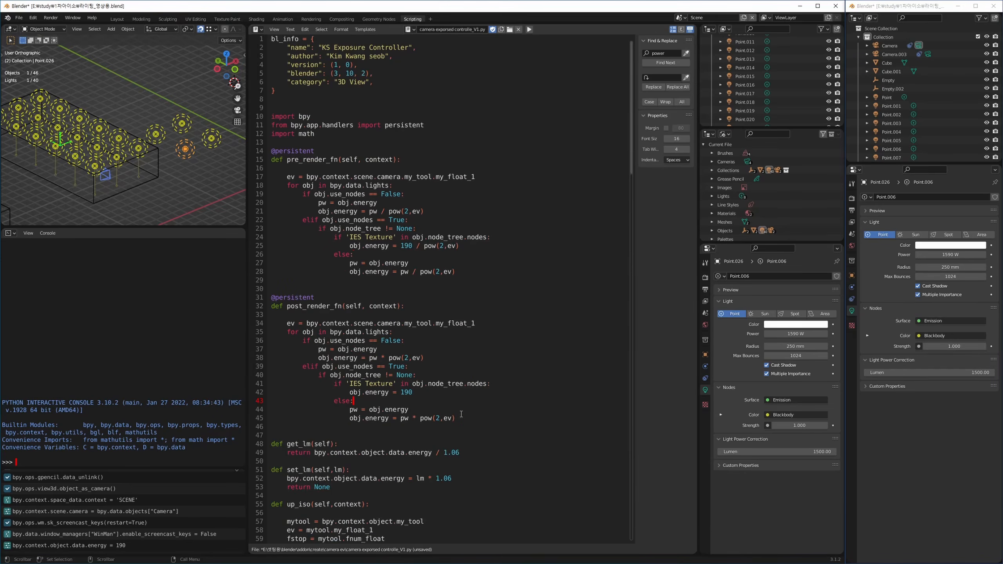
Step: Examine the use_nodes and IES Texture branches in post_render_fn and save the exposure controller script
click(489, 357)
click(499, 377)
click(486, 414)
click(497, 391)
click(492, 375)
click(494, 385)
click(473, 418)
key(ctrl+s)
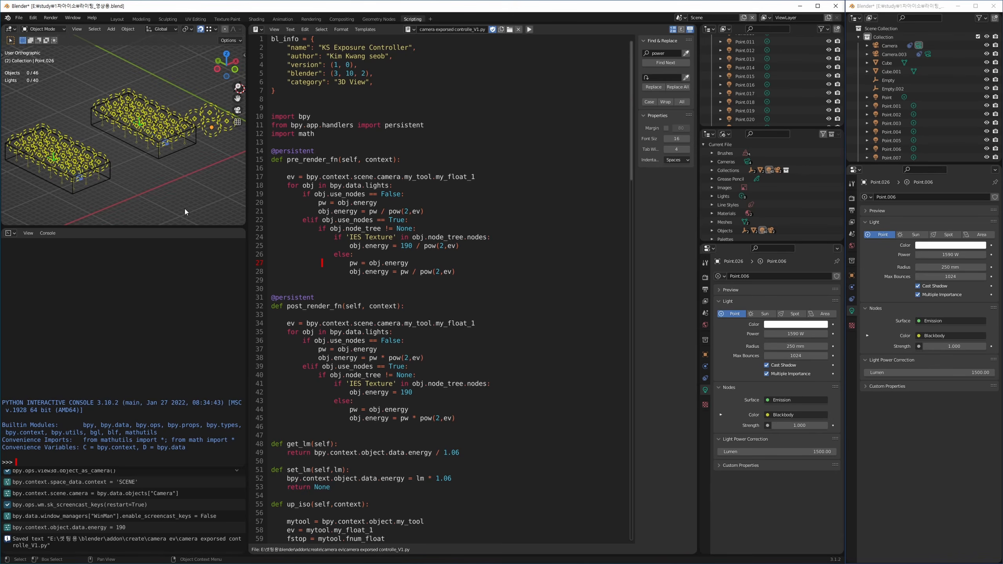
Step: Check the saved script's MyProperties class, camera panel drawing code and register functions against the render handlers
click(501, 333)
click(498, 392)
scroll(379, 247, down, 20)
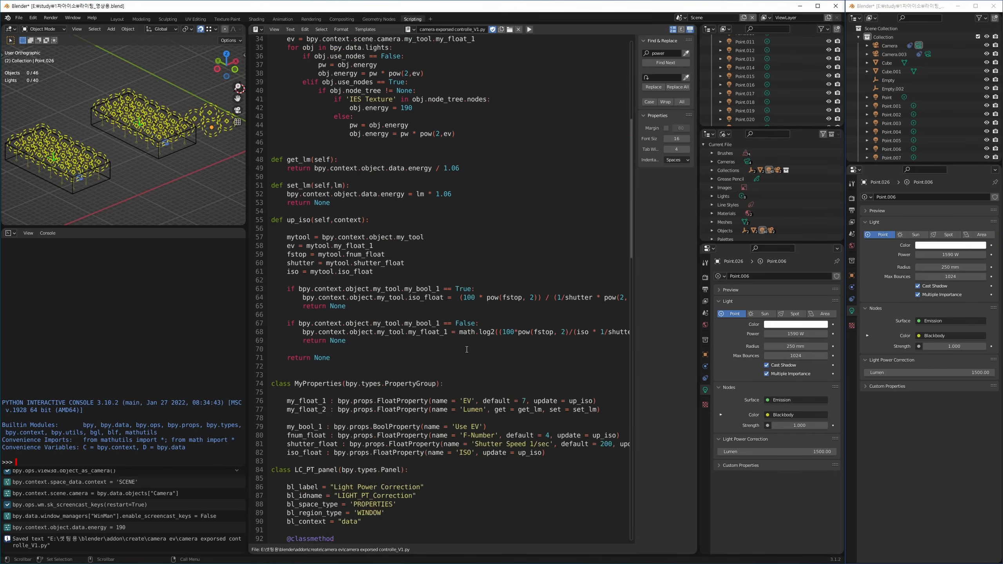
scroll(431, 437, down, 6)
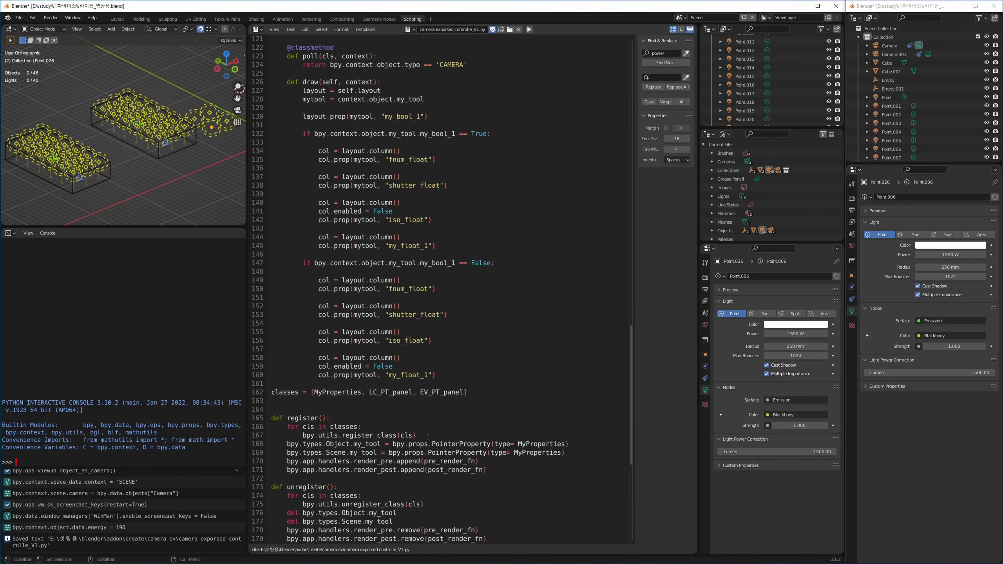
scroll(438, 323, up, 20)
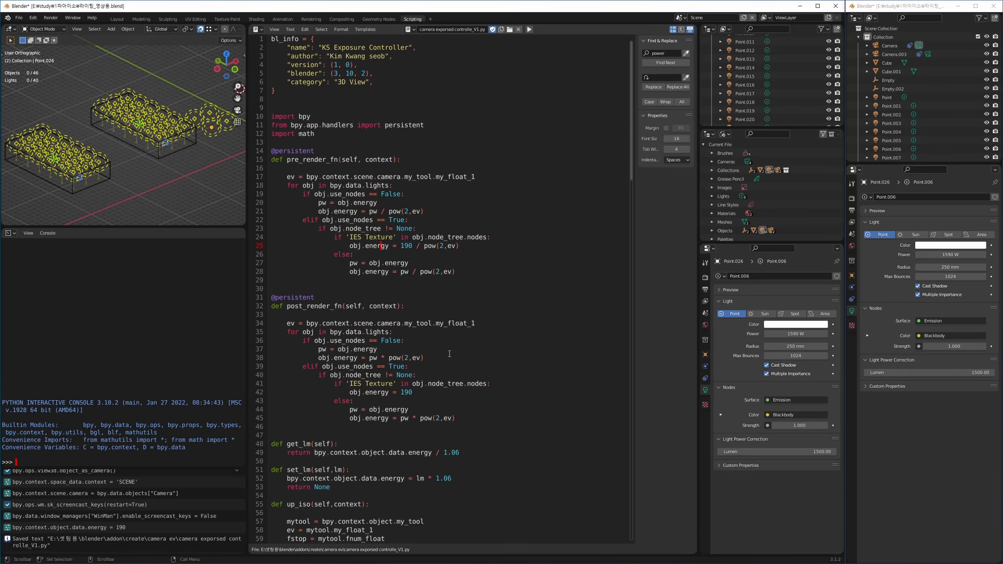
click(449, 354)
click(439, 445)
key(Up)
key(Up)
key(Up)
key(Down)
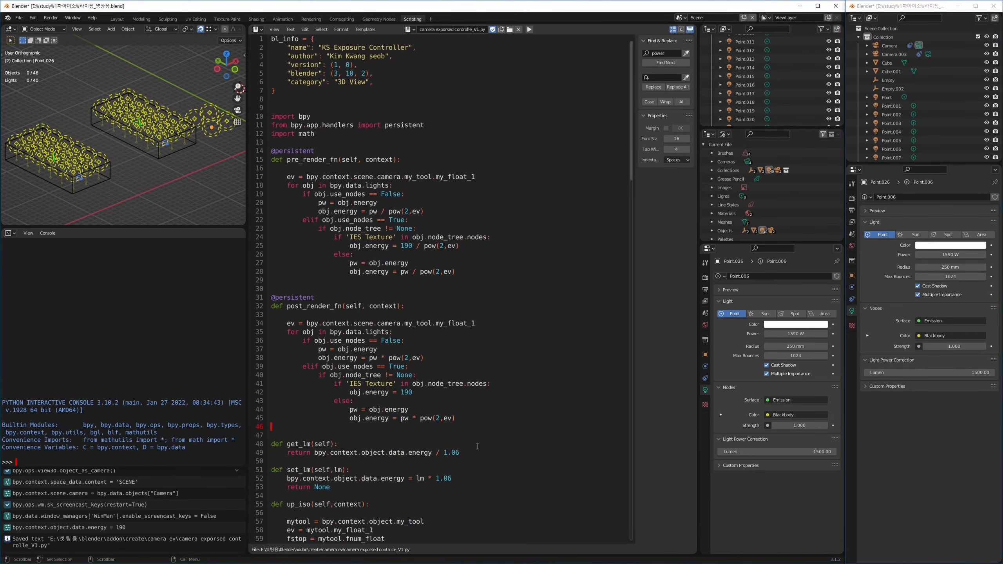